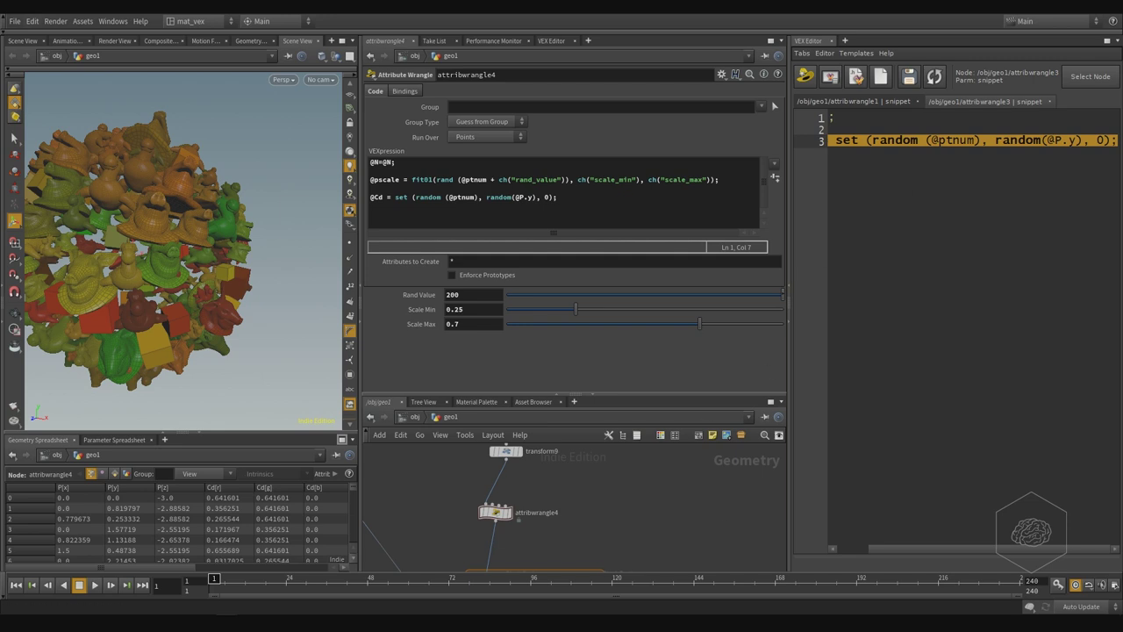
Add an Attribute VOP node to the geo1 network beside attribwrangle4.
middle_drag(595, 495, 561, 483)
key(Tab)
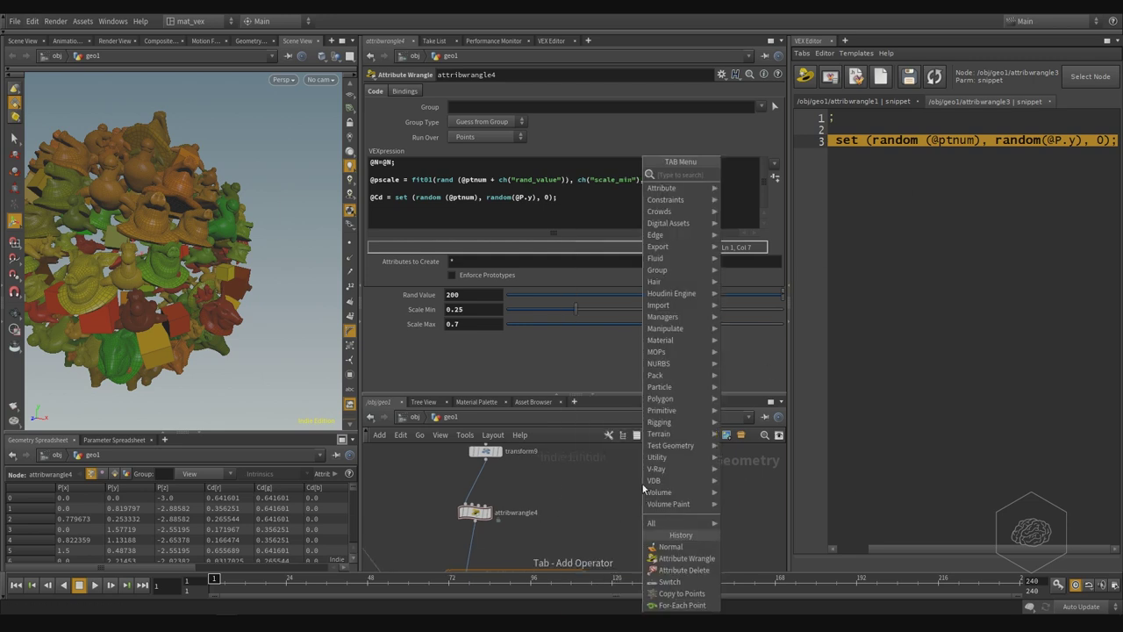
text(vop)
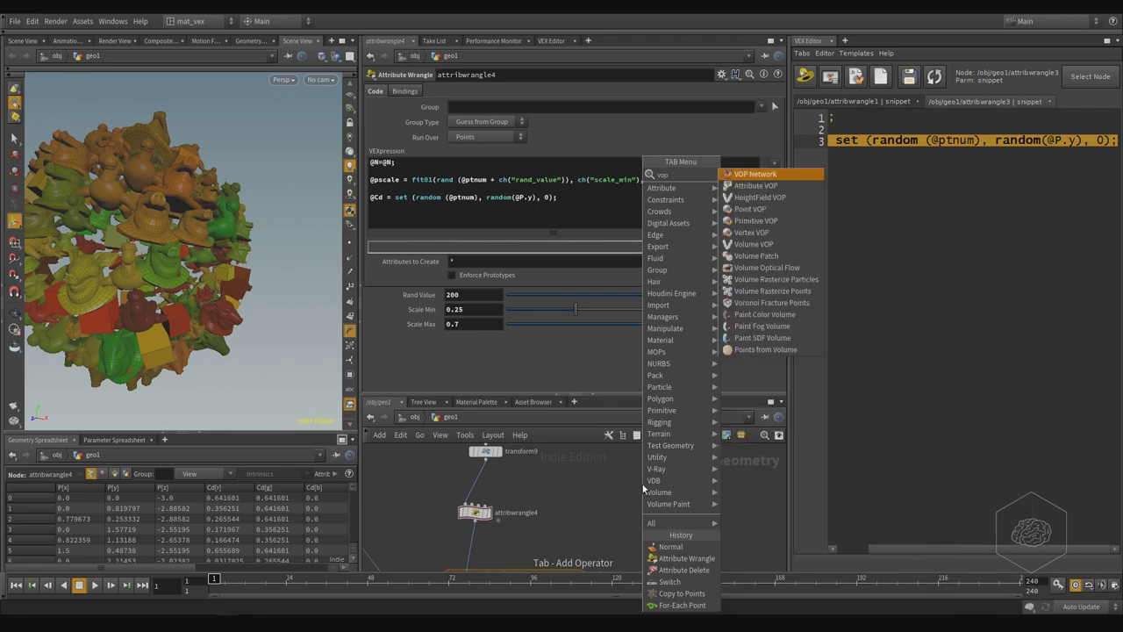
key(Down)
key(Return)
click(641, 483)
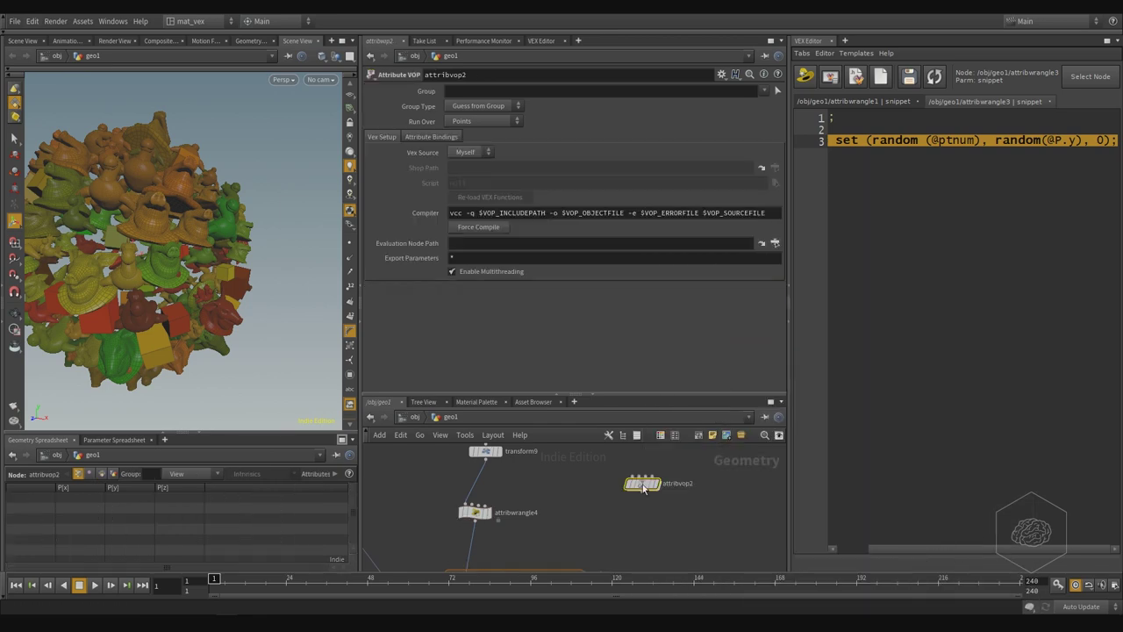
Enlarge the network editor to take over the parameter and VEX editor areas, and move attribvop2 clear of the for-each block.
click(791, 321)
click(725, 392)
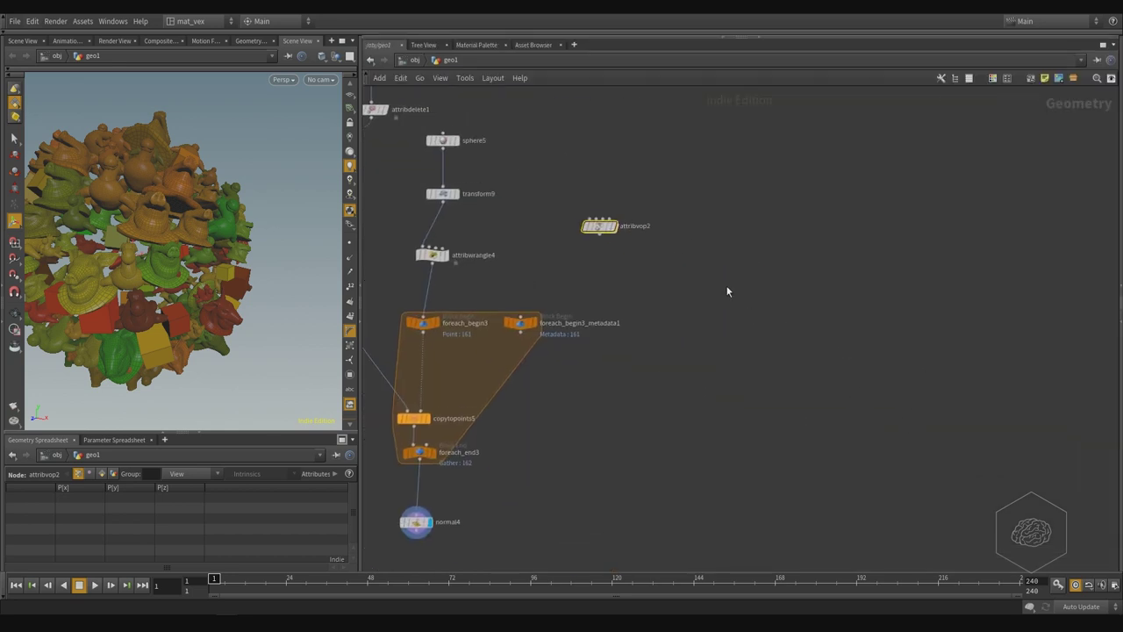
drag(576, 290, 662, 339)
middle_drag(463, 145, 692, 201)
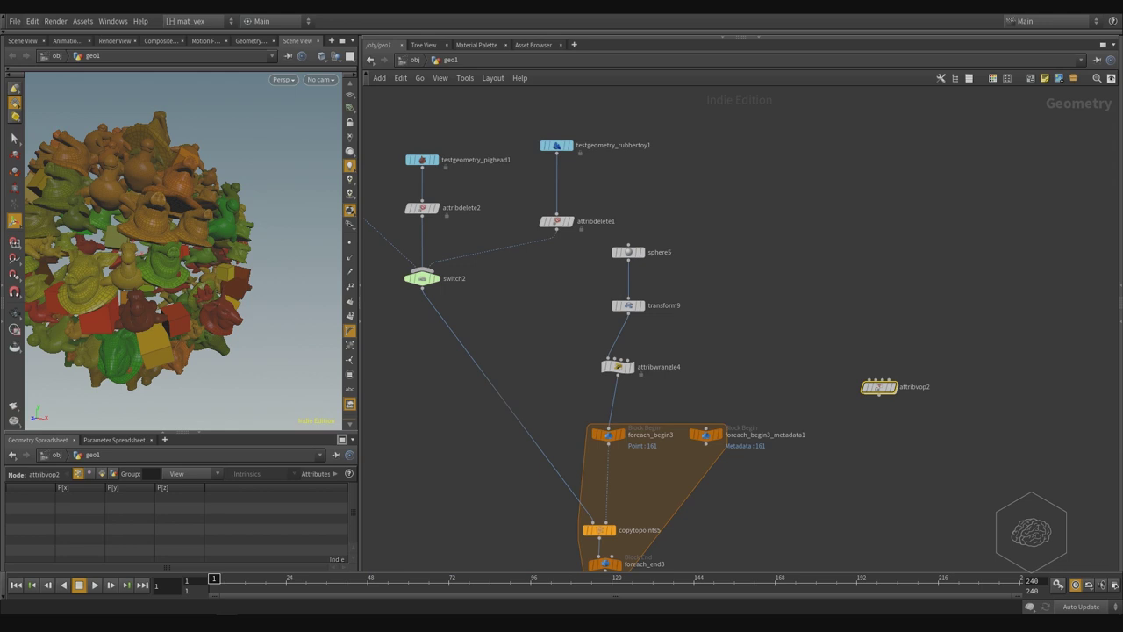
Connect transform9's output to attribvop2's first input and move attribvop2 closer to attribwrangle4.
drag(691, 280, 566, 337)
click(629, 315)
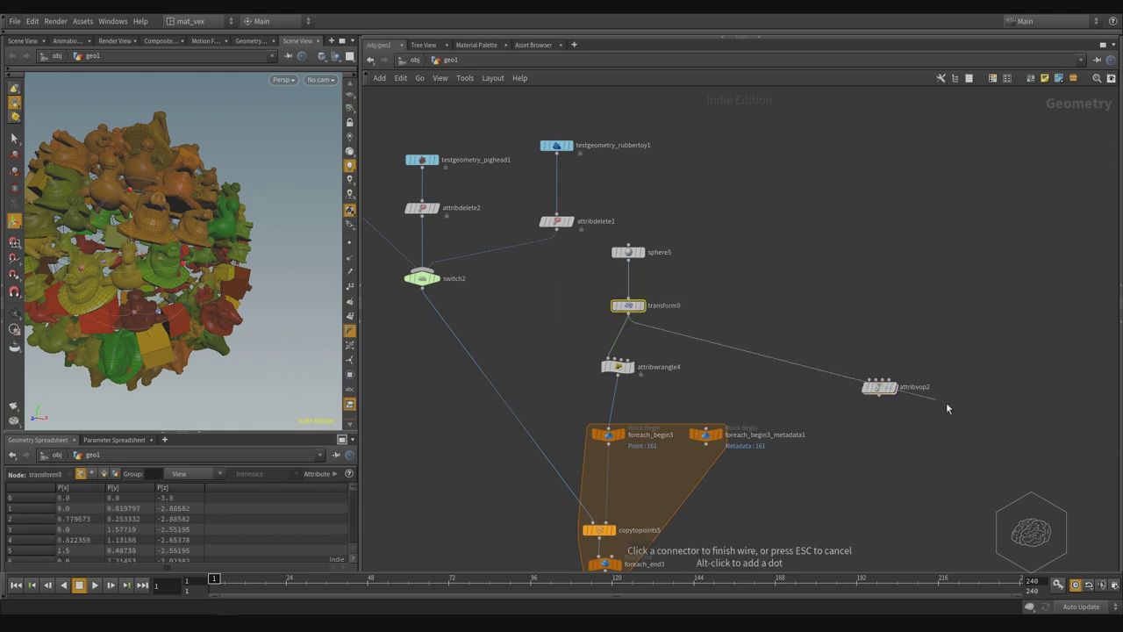
click(879, 382)
drag(877, 385, 765, 365)
Connect attribwrangle4's output to attribvop2's first input instead, and place attribvop2 just below and beside the wrangle.
middle_drag(663, 381, 707, 343)
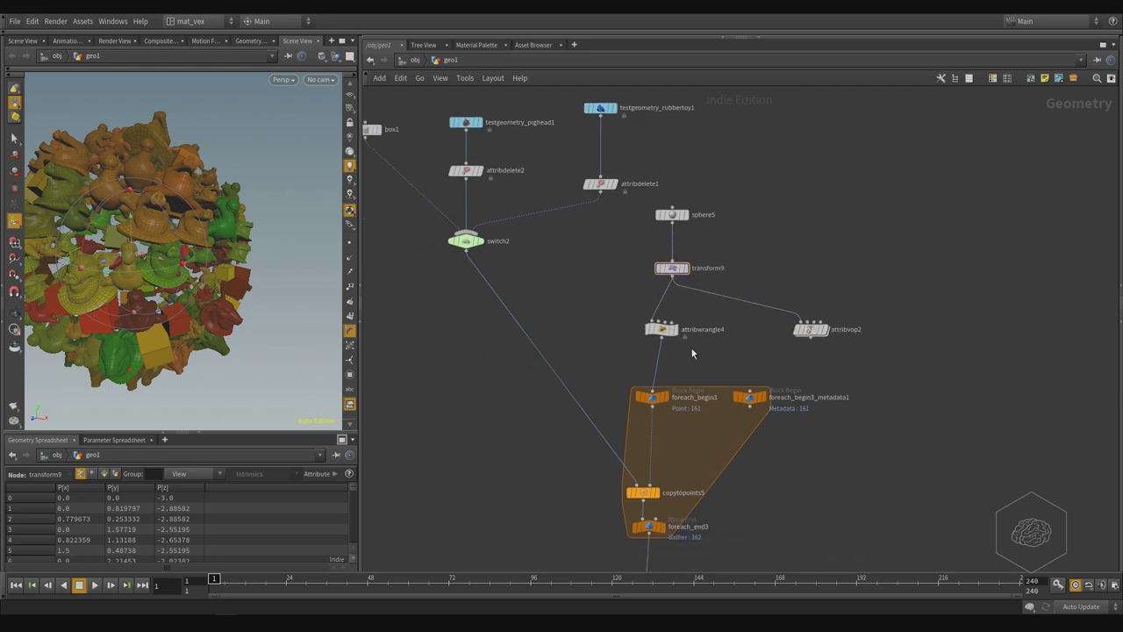
drag(723, 307, 659, 325)
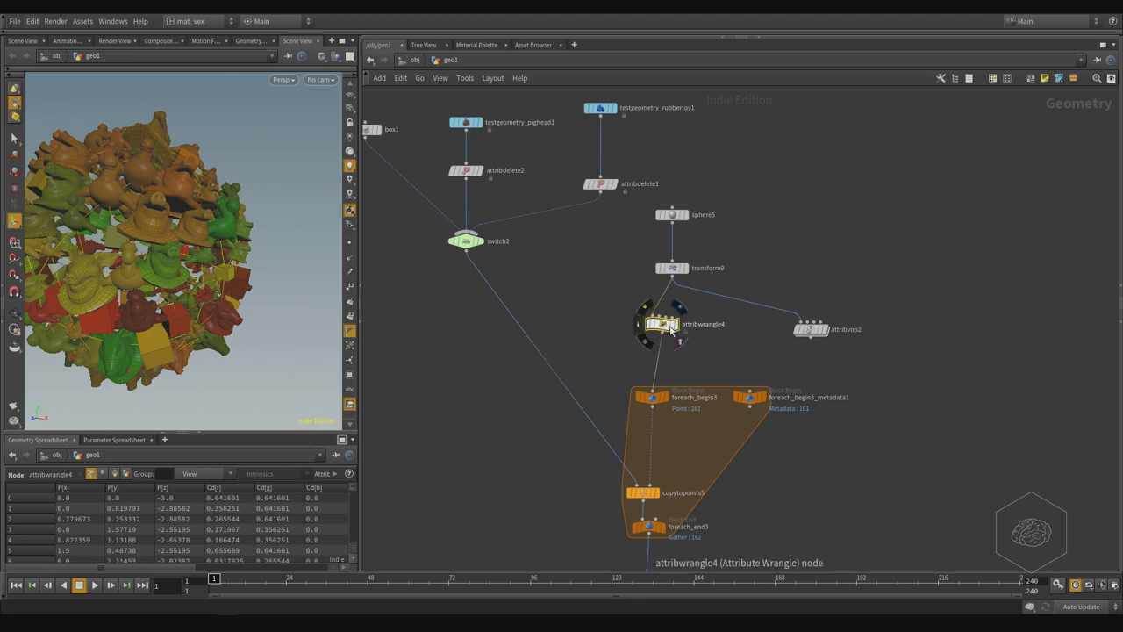
click(661, 334)
click(807, 324)
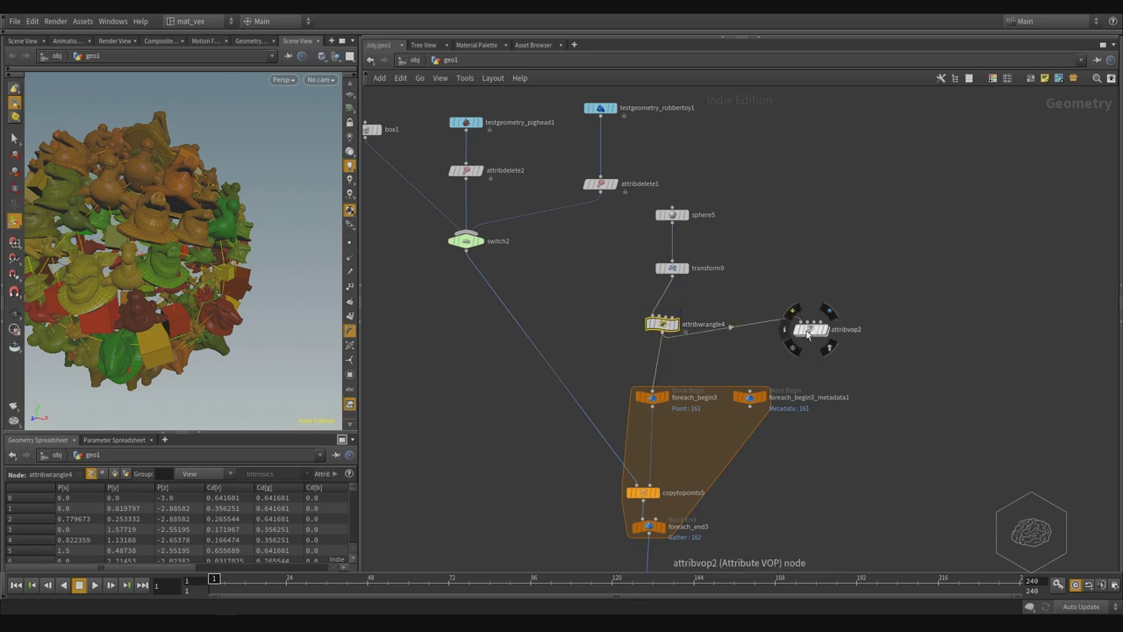
drag(814, 329, 752, 349)
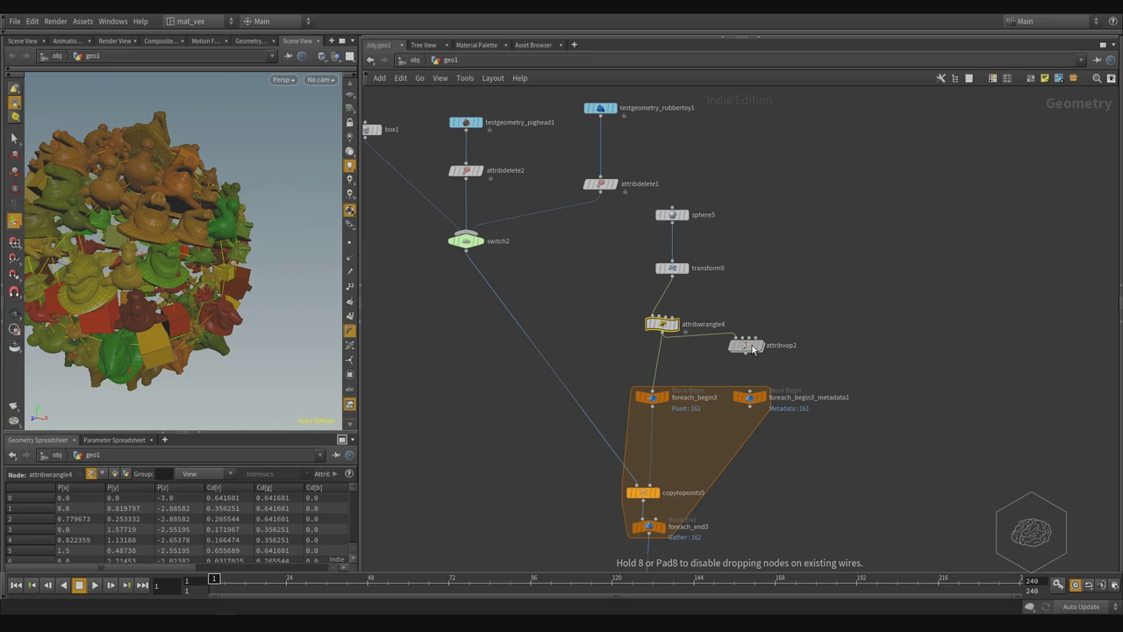
middle_drag(784, 286, 791, 293)
scroll(712, 331, up, 2)
middle_drag(677, 373, 691, 287)
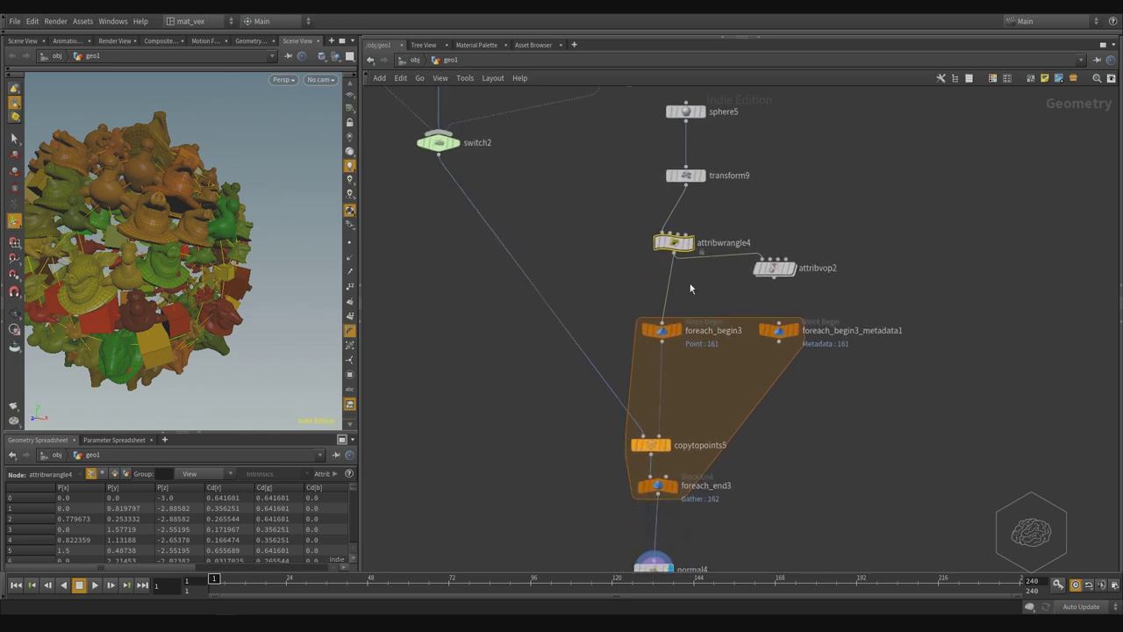
scroll(725, 393, up, 3)
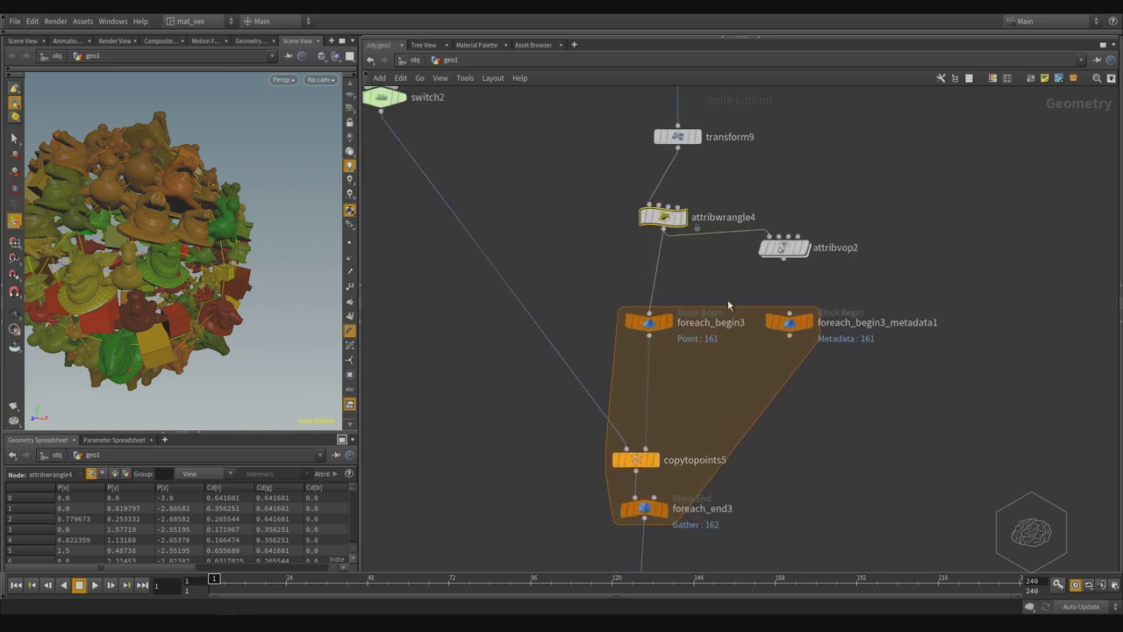
scroll(727, 302, down, 3)
scroll(708, 272, up, 3)
Display attribvop2, reconnect its first input to transform9, and move the node level with attribwrangle4.
click(792, 301)
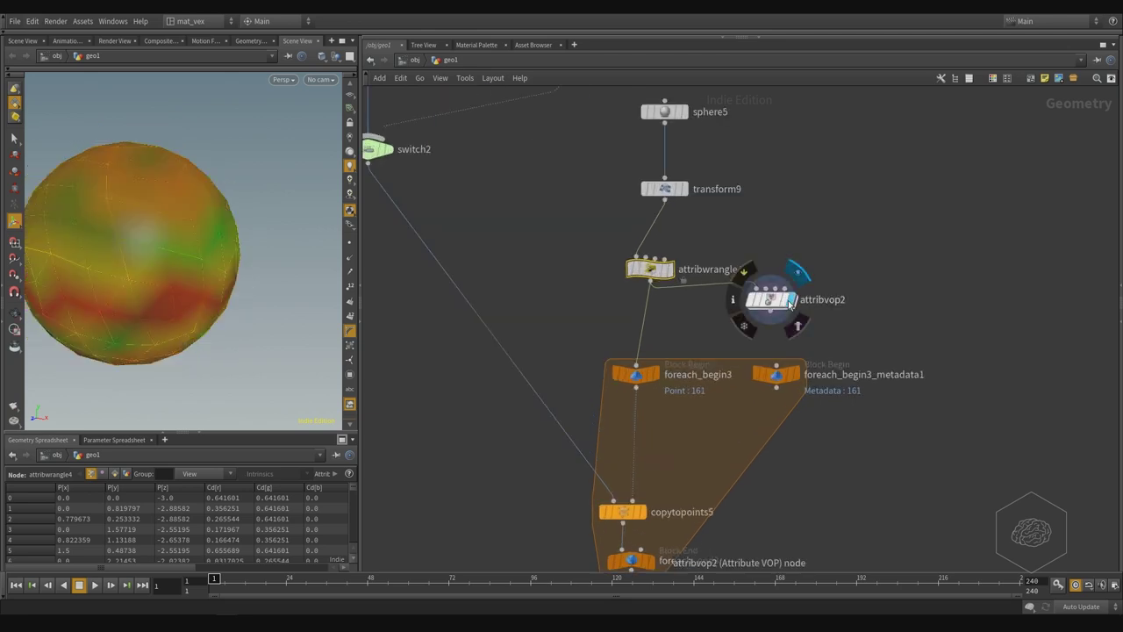
click(785, 300)
click(670, 209)
click(769, 288)
drag(770, 299, 844, 270)
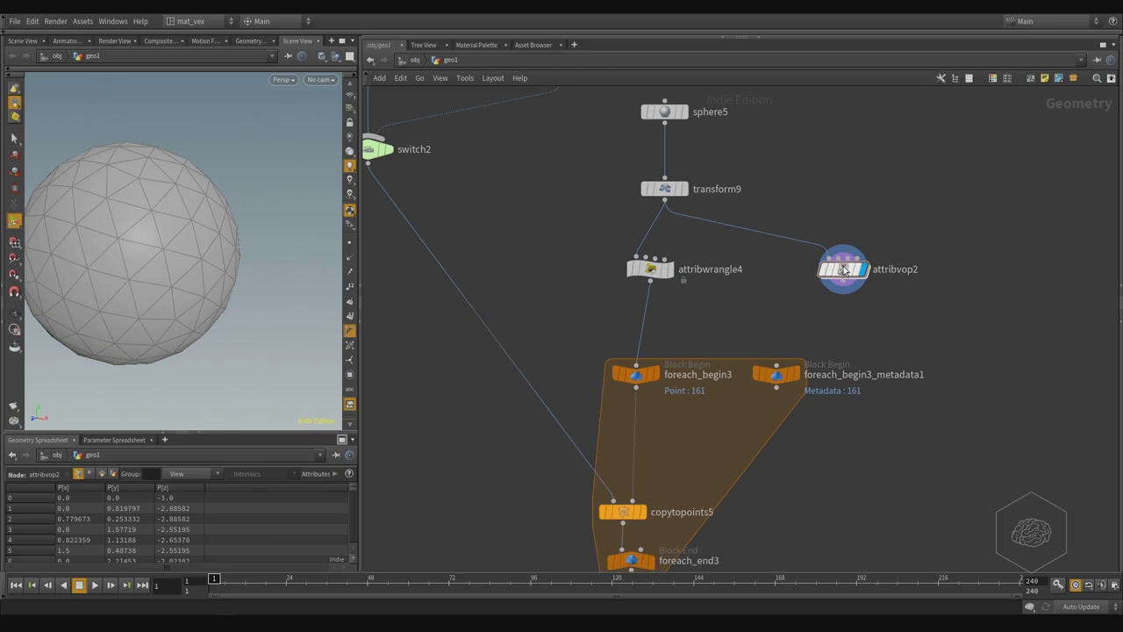
Show the sphere's primitive normals in the viewport, and replace them with the point normals display.
middle_drag(817, 233, 815, 277)
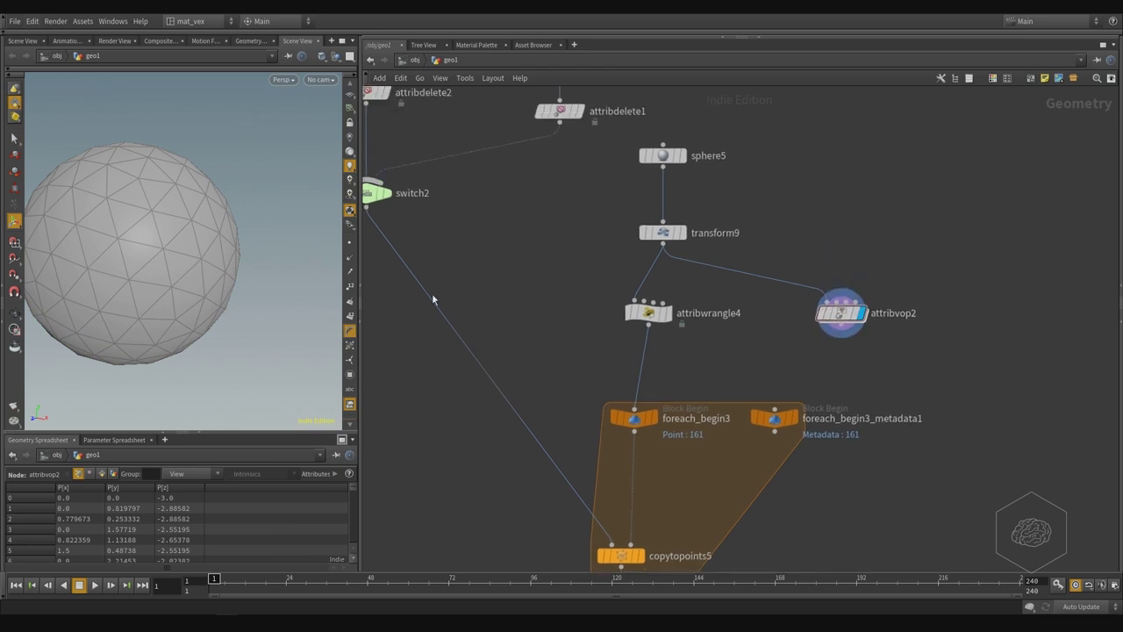
click(351, 301)
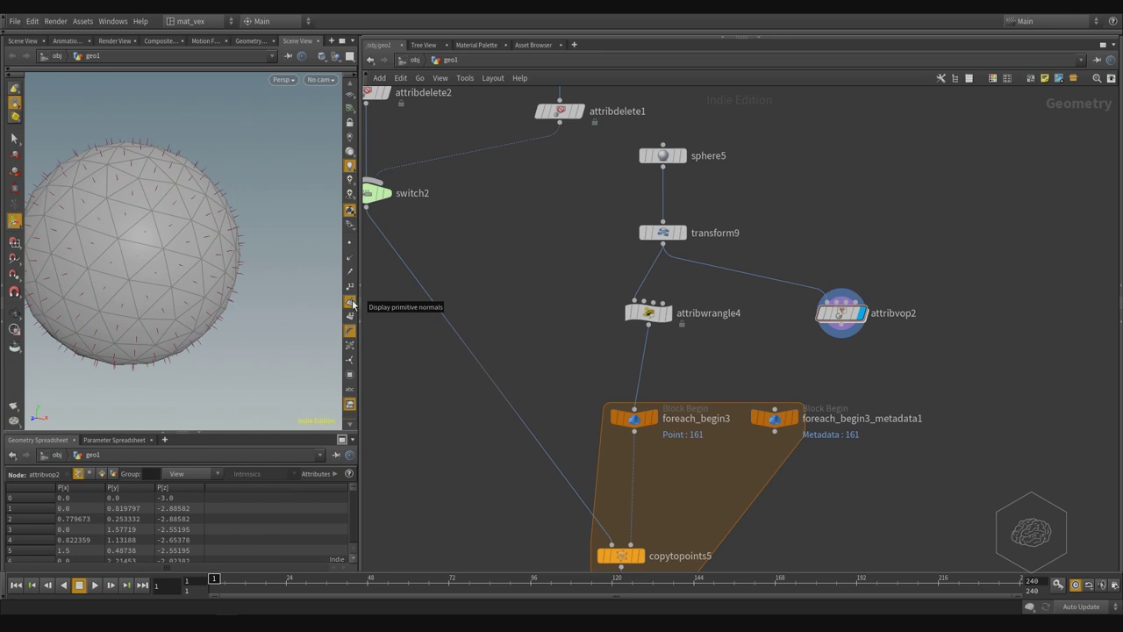
alt+drag(163, 223, 225, 221)
scroll(137, 254, up, 3)
scroll(188, 257, down, 1)
alt+middle_drag(193, 257, 253, 250)
click(349, 258)
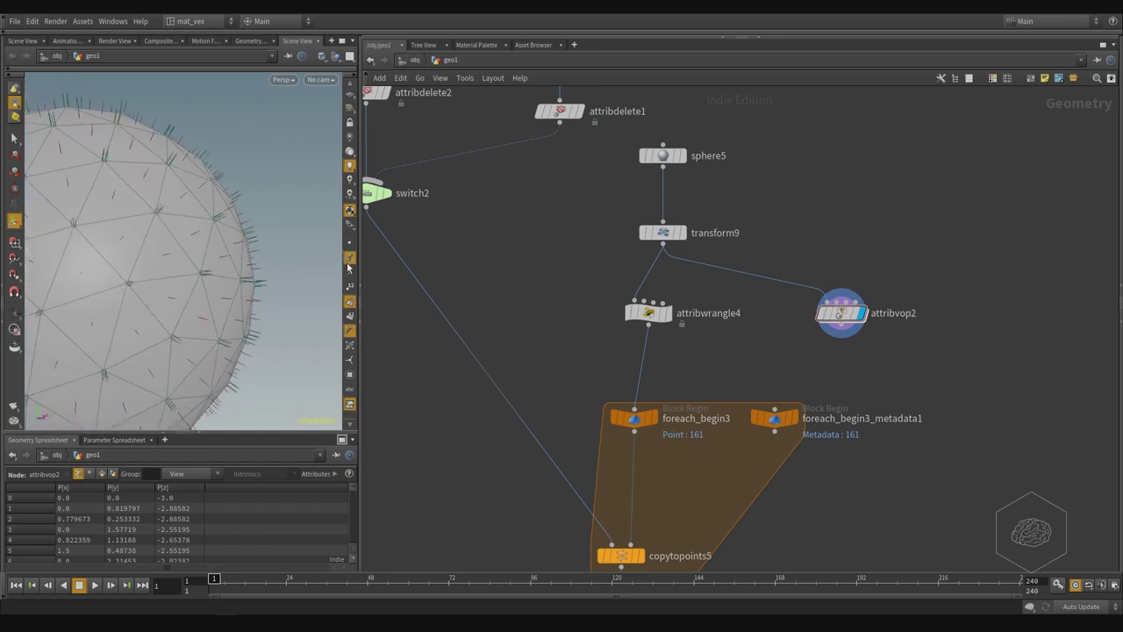
click(348, 303)
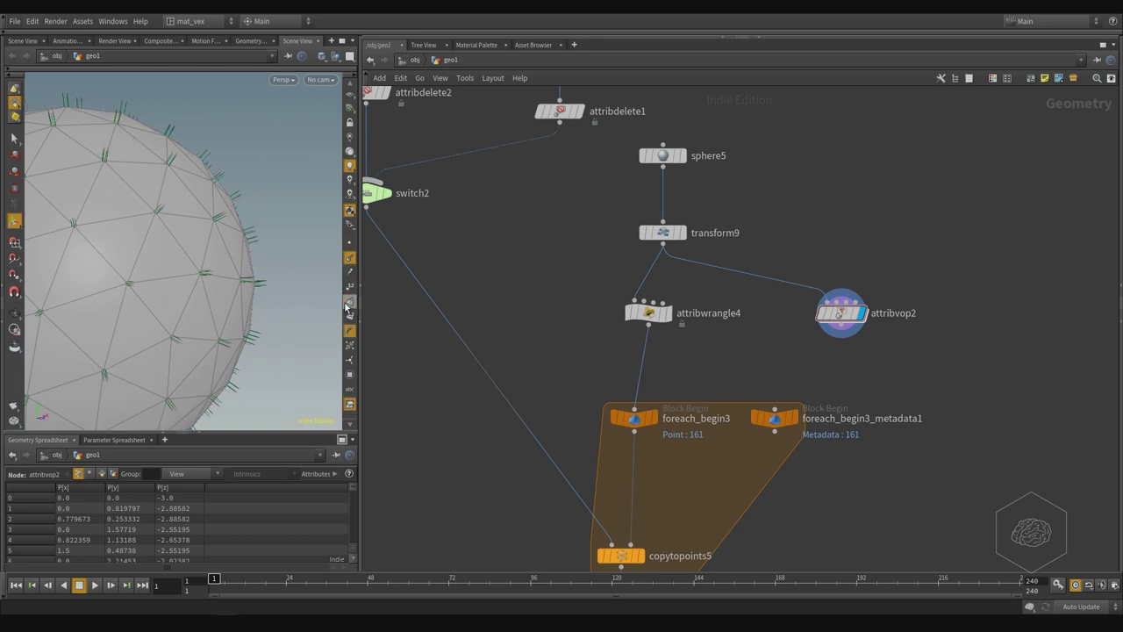
double_click(849, 332)
middle_drag(980, 273, 922, 310)
middle_drag(856, 301, 895, 276)
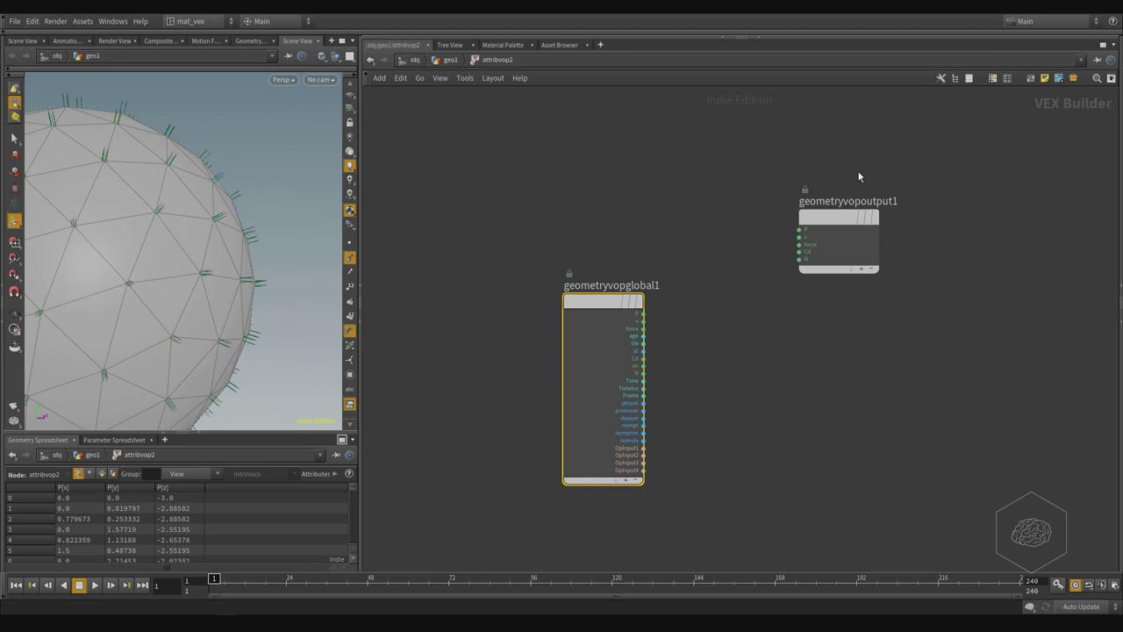
click(439, 59)
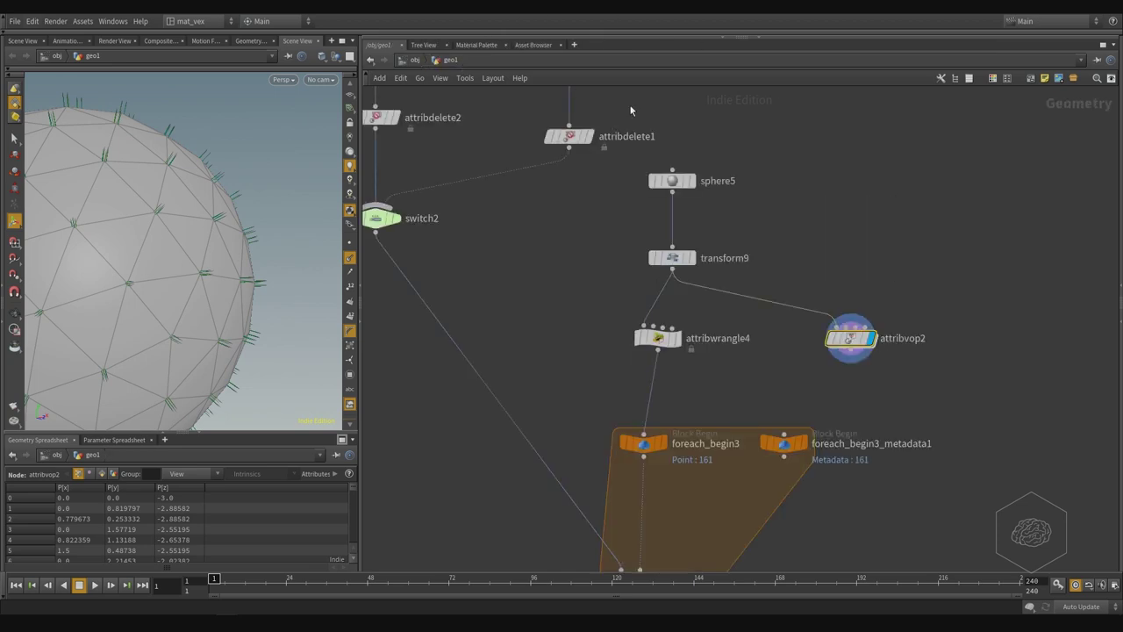
Enter attribvop2's VEX Builder network and add a Snippet node.
double_click(872, 349)
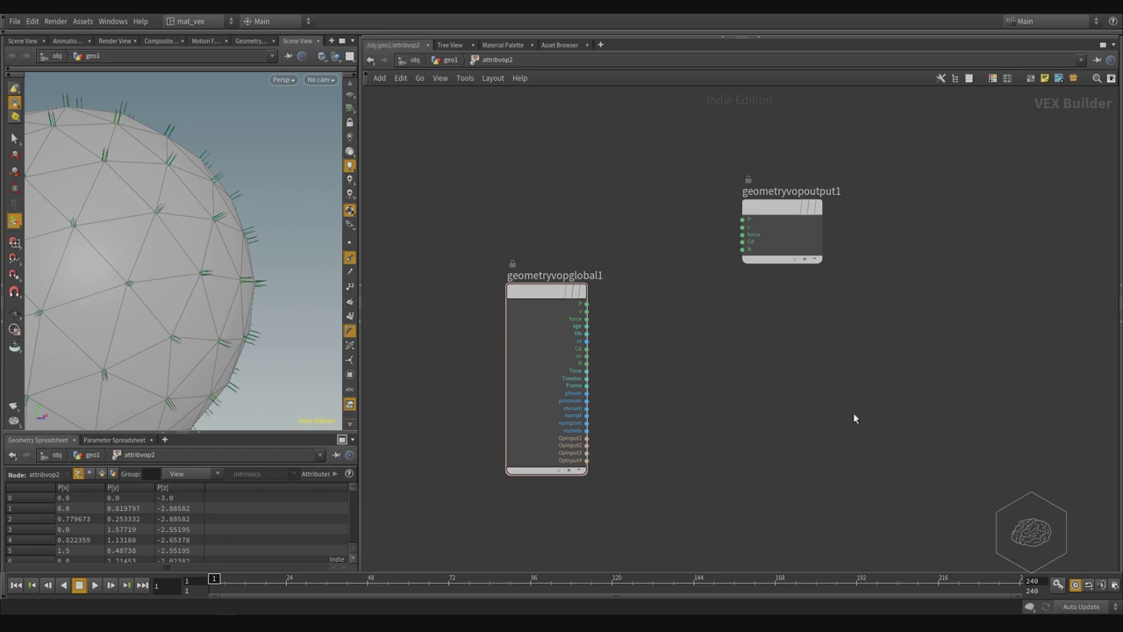
key(Tab)
text(sni)
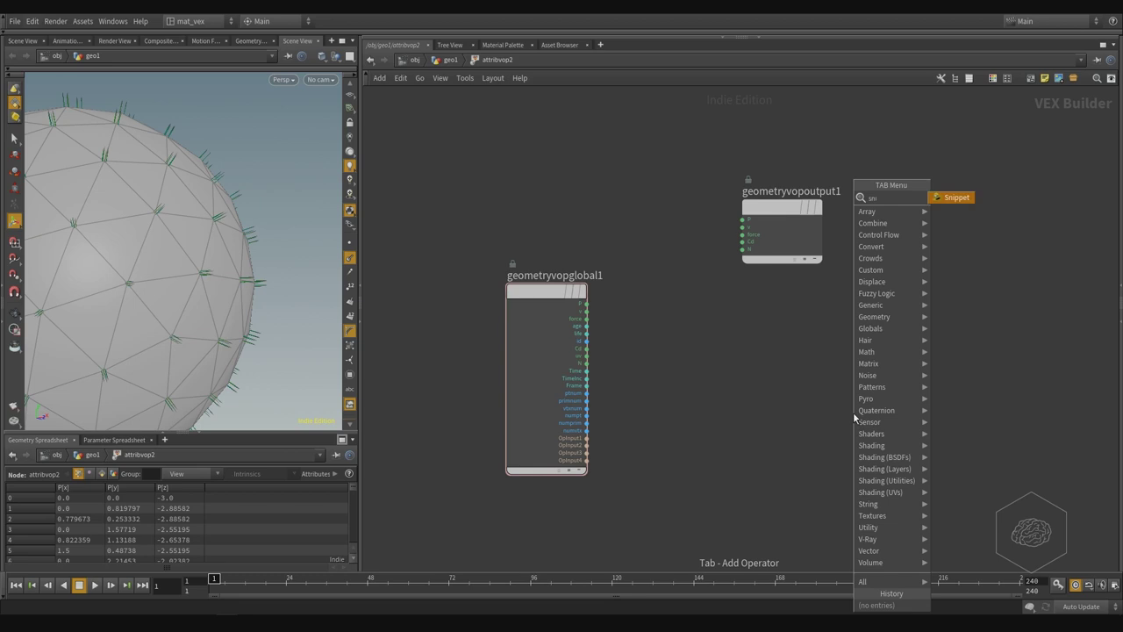
text(pp)
key(Return)
click(853, 412)
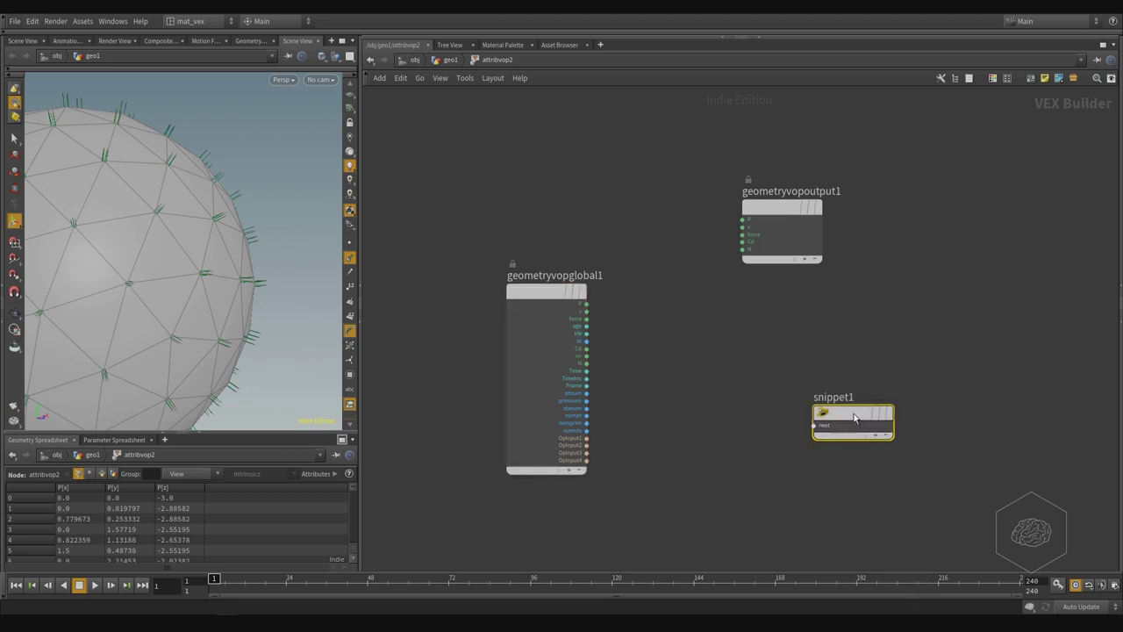
Arrange the nodes so that snippet1 sits between geometryvopglobal1 and geometryvopoutput1.
drag(852, 411, 757, 338)
mouse_move(757, 338)
scroll(754, 338, up, 3)
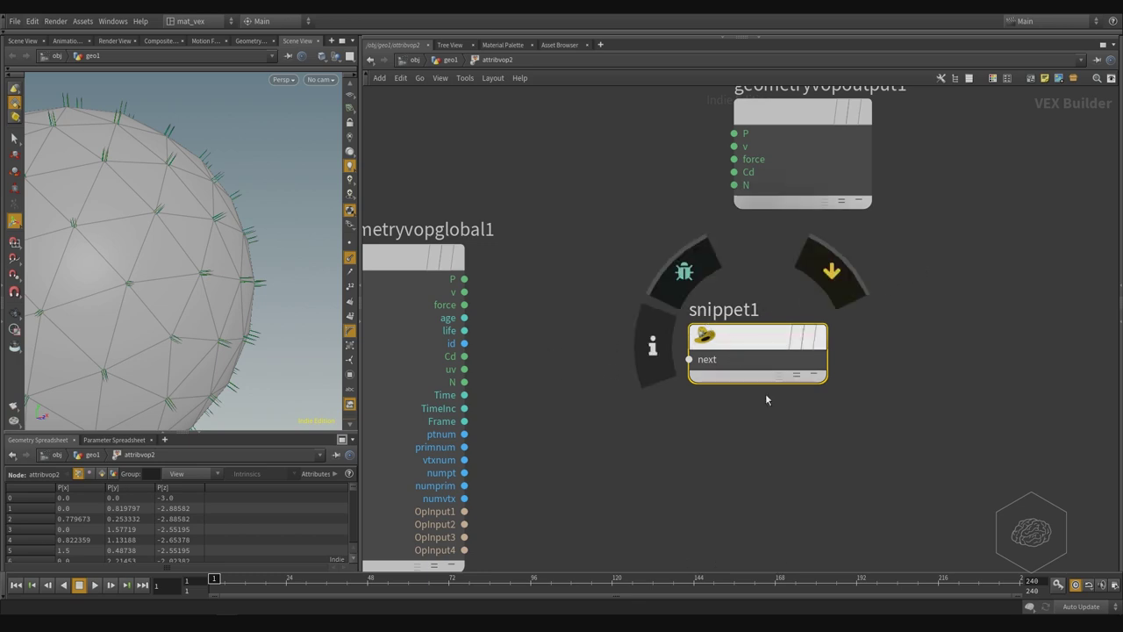
middle_drag(987, 313, 836, 334)
drag(634, 134, 983, 333)
middle_drag(569, 479, 729, 398)
scroll(729, 398, down, 2)
scroll(730, 404, down, 2)
scroll(729, 405, up, 2)
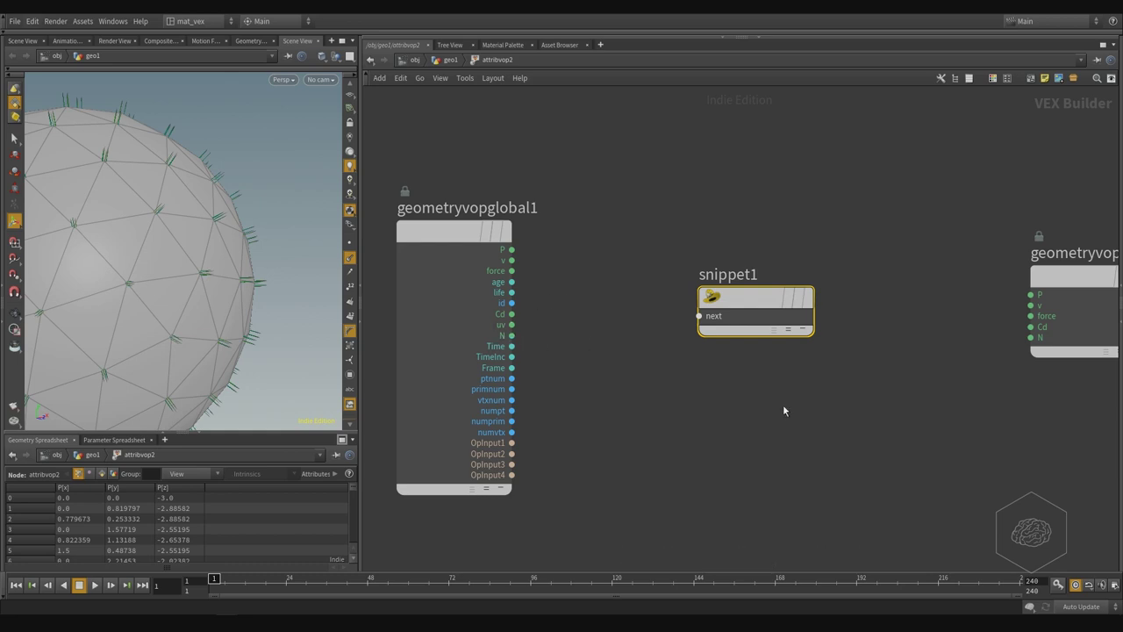
click(765, 408)
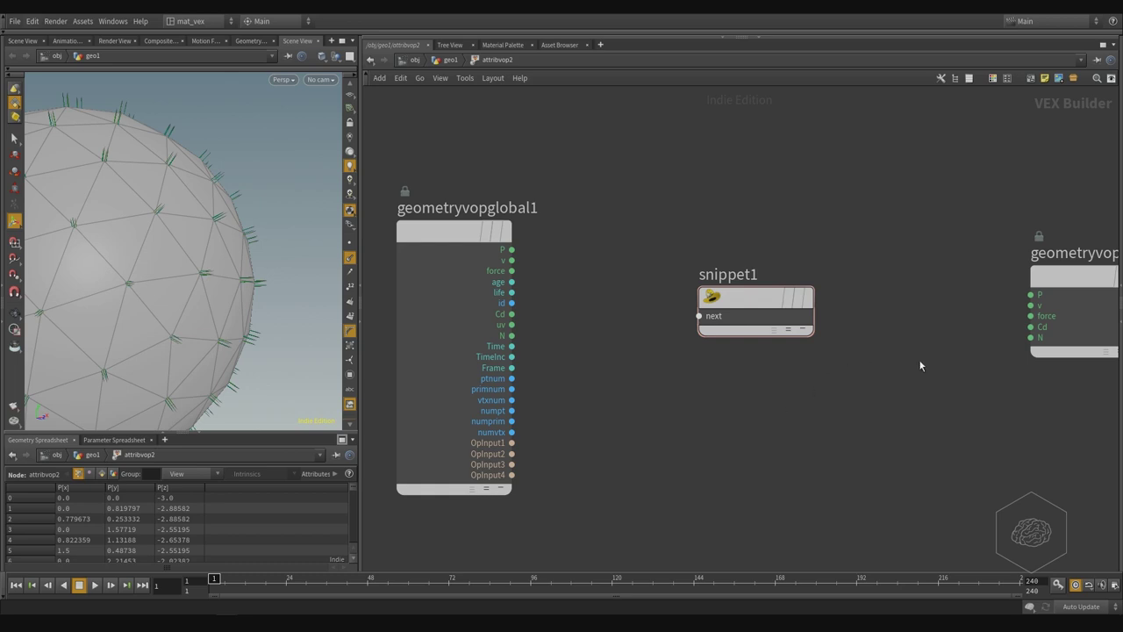
Connect geometryvopglobal1's N output to snippet1's first input, and replace that connection with P.
click(512, 336)
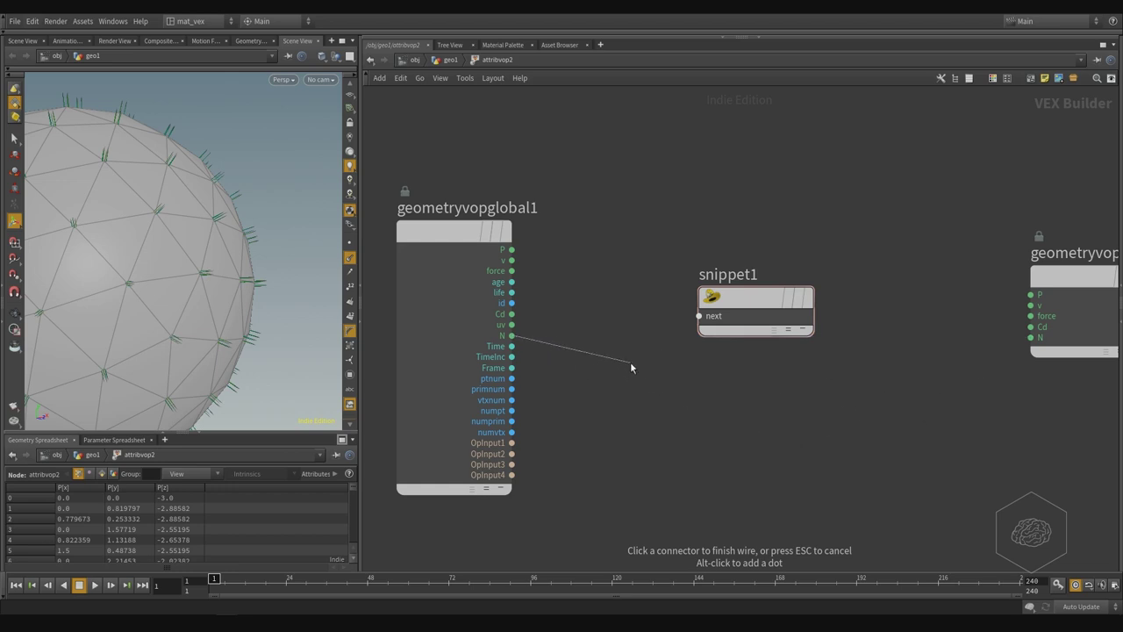
click(695, 315)
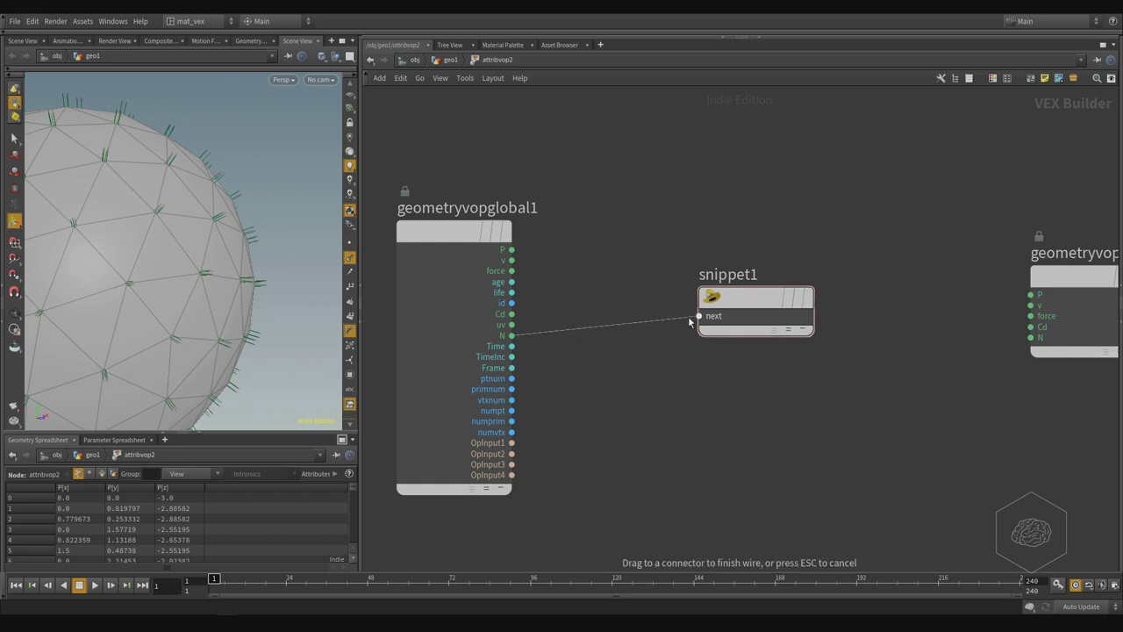
click(743, 306)
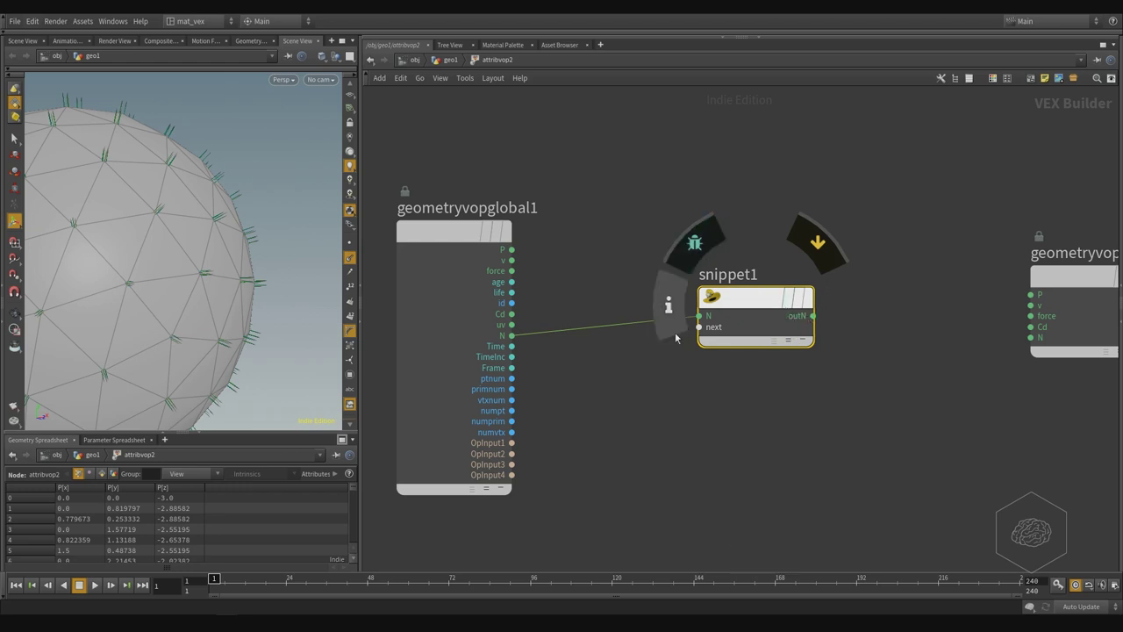
click(511, 249)
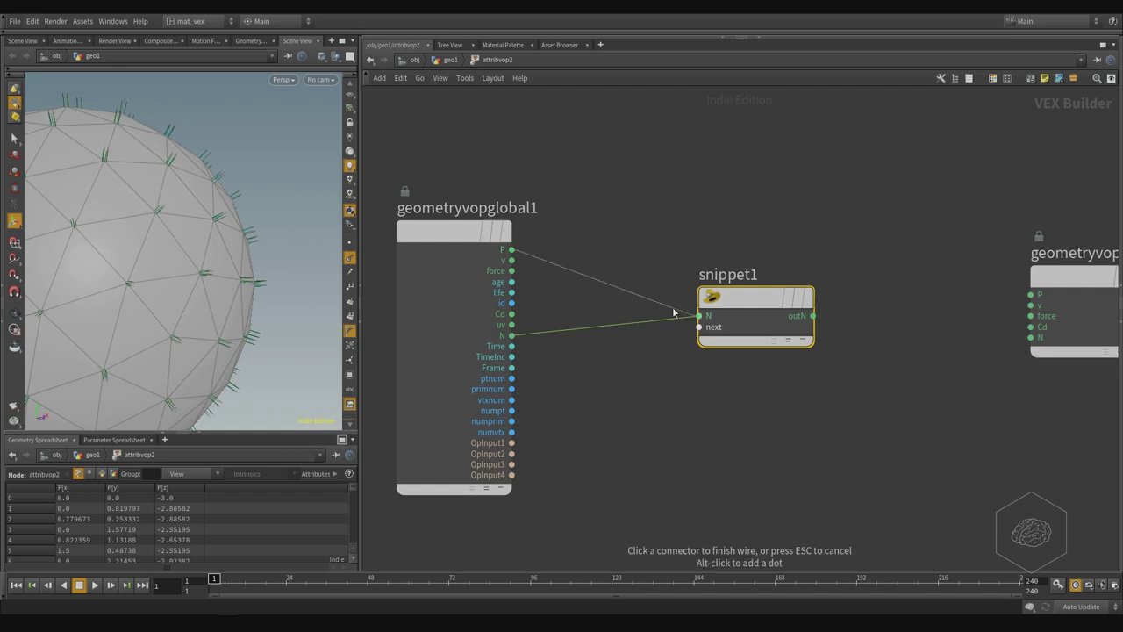
click(699, 316)
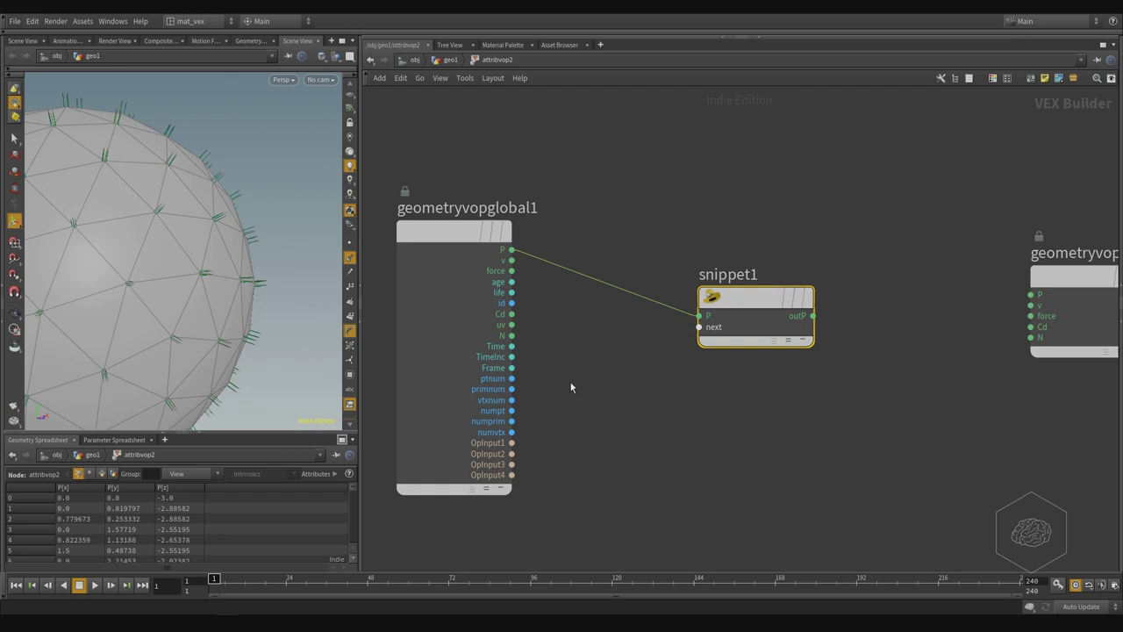
Connect geometryvopglobal1's N output to snippet1's first input, and snippet1's outN to the N input of geometryvopoutput1.
click(511, 336)
click(702, 316)
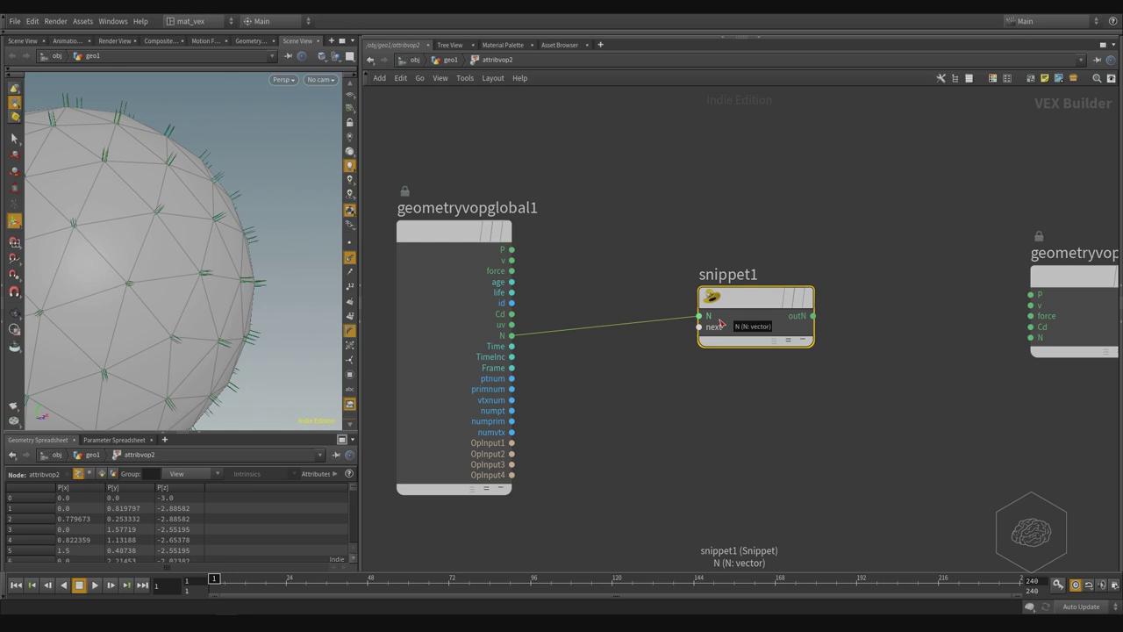
click(815, 318)
click(1030, 337)
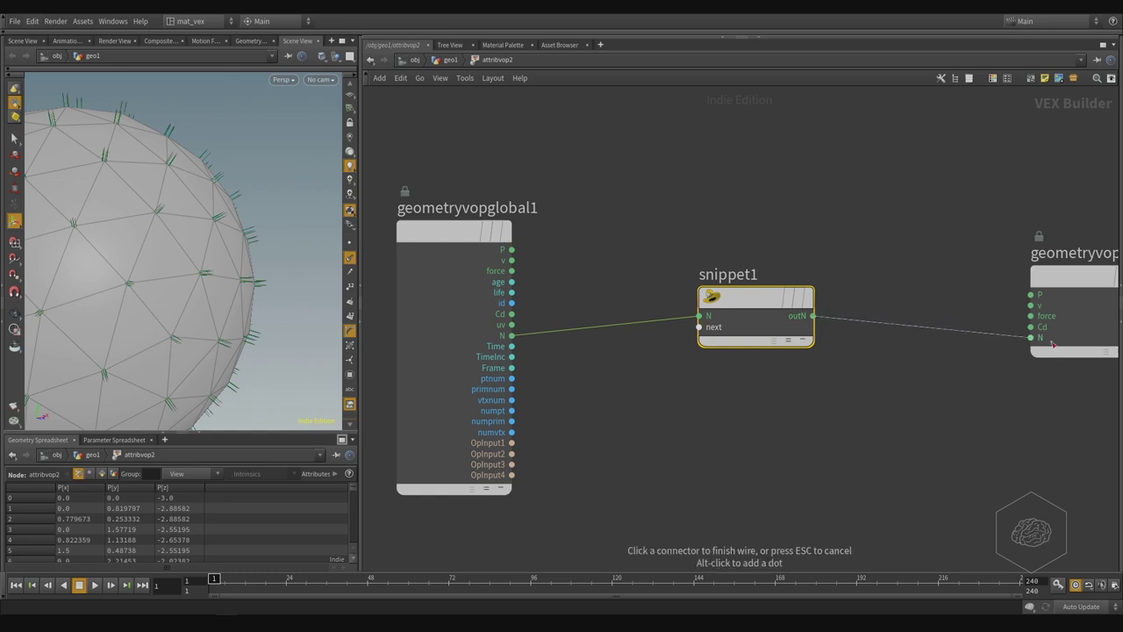
Set the viewport's Scale Normal guide size to 1 in the display options.
alt+right_drag(181, 148, 219, 128)
alt+middle_drag(218, 128, 227, 193)
key(d)
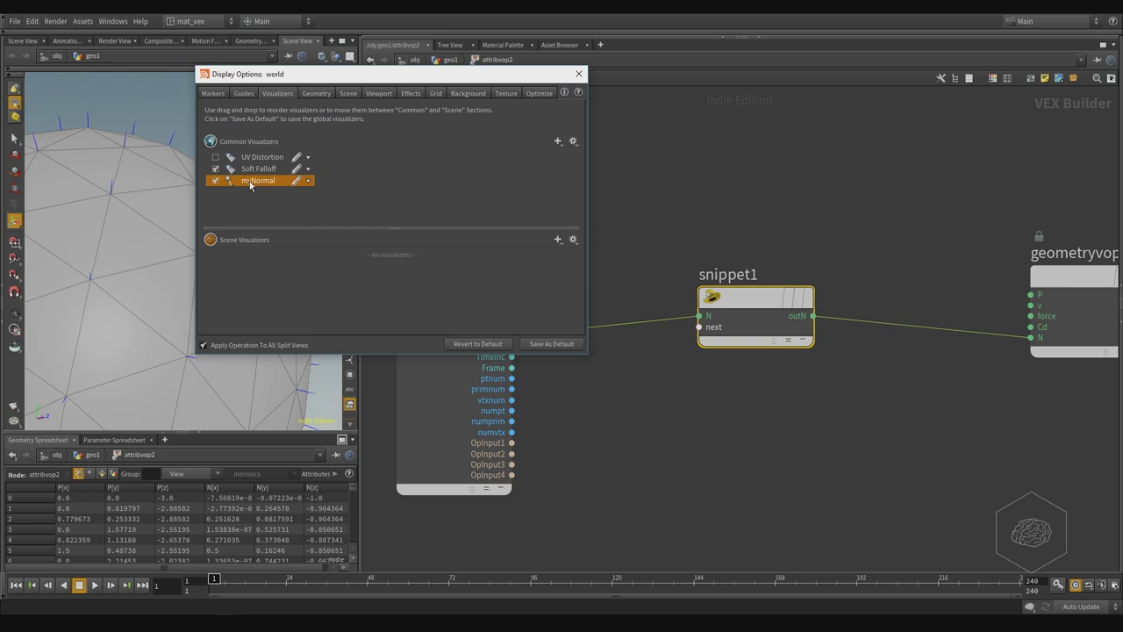
click(243, 93)
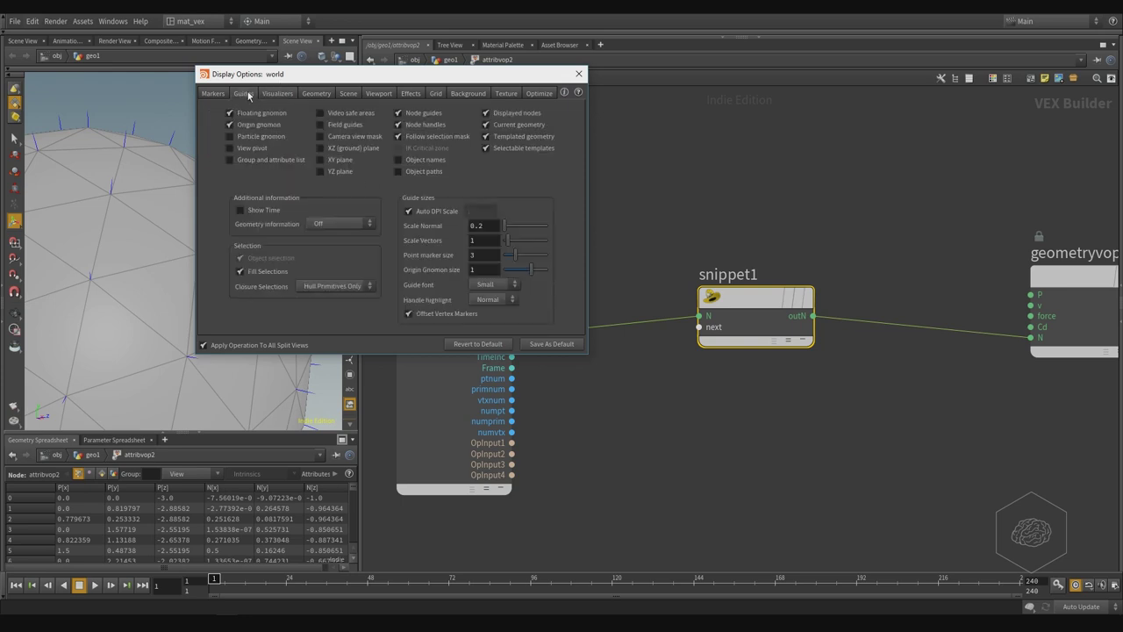
drag(481, 225, 471, 224)
text(3)
key(Return)
click(578, 73)
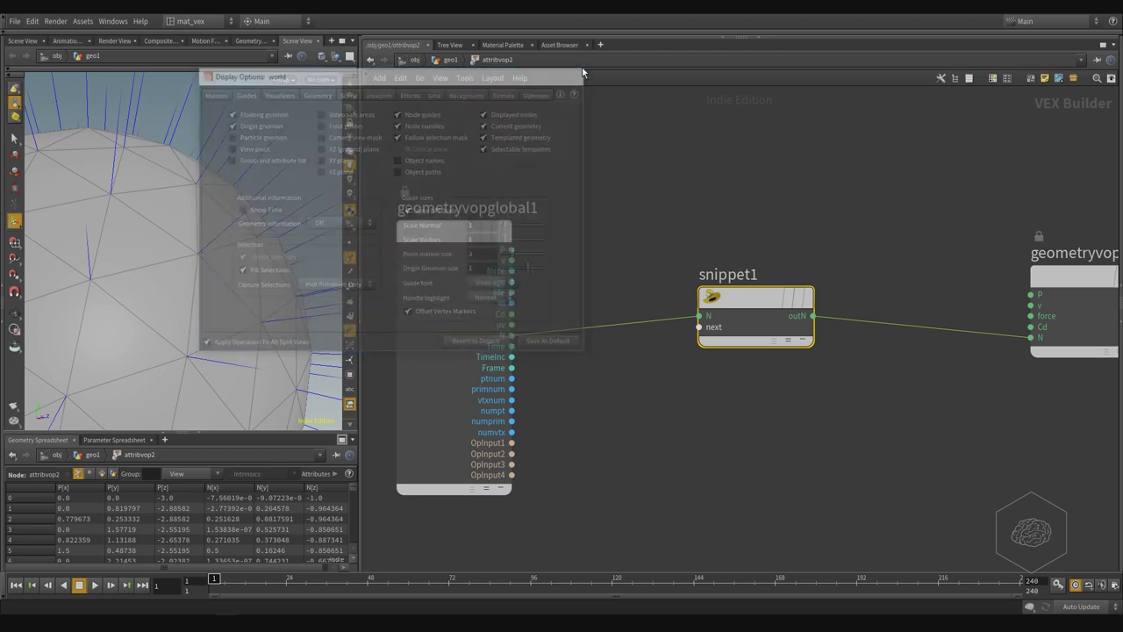
scroll(259, 234, down, 5)
Set the viewport background's Color Scheme to Dark in the display options.
key(d)
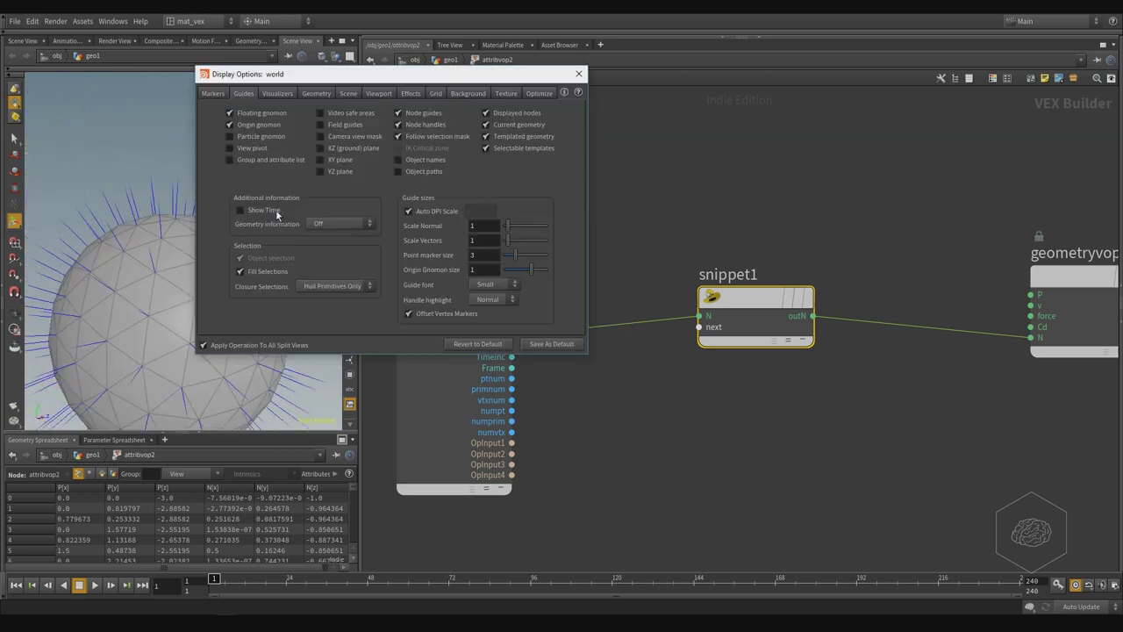
click(462, 94)
click(289, 112)
click(286, 133)
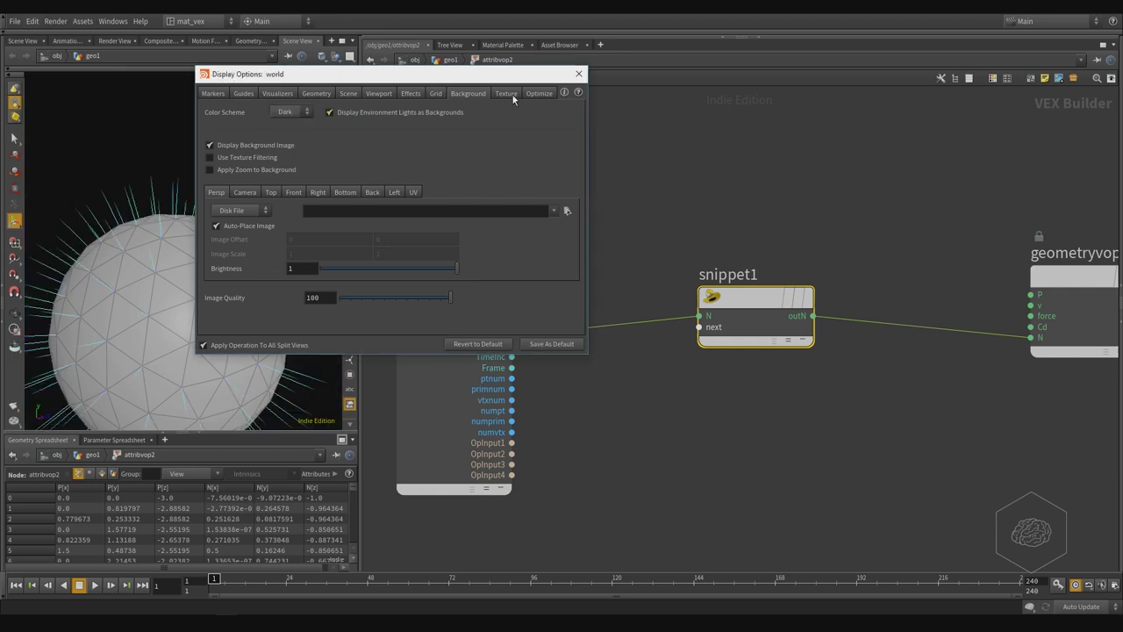
click(578, 73)
alt+middle_drag(188, 181, 212, 172)
alt+middle_drag(268, 243, 197, 195)
alt+drag(192, 212, 293, 225)
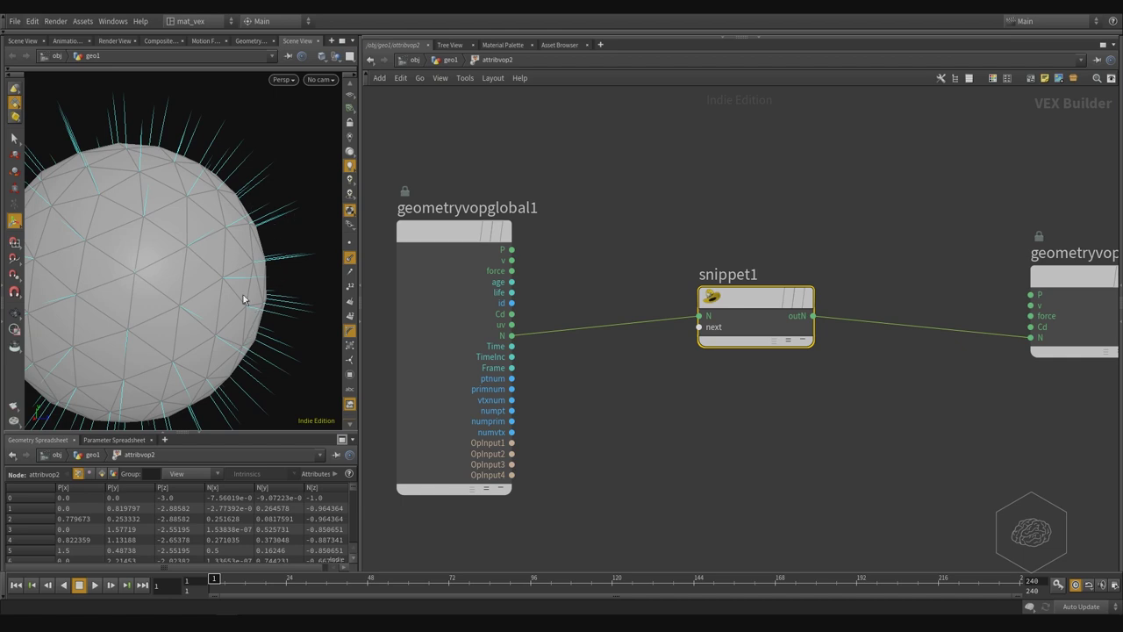
key(alt)
drag(260, 285, 255, 281)
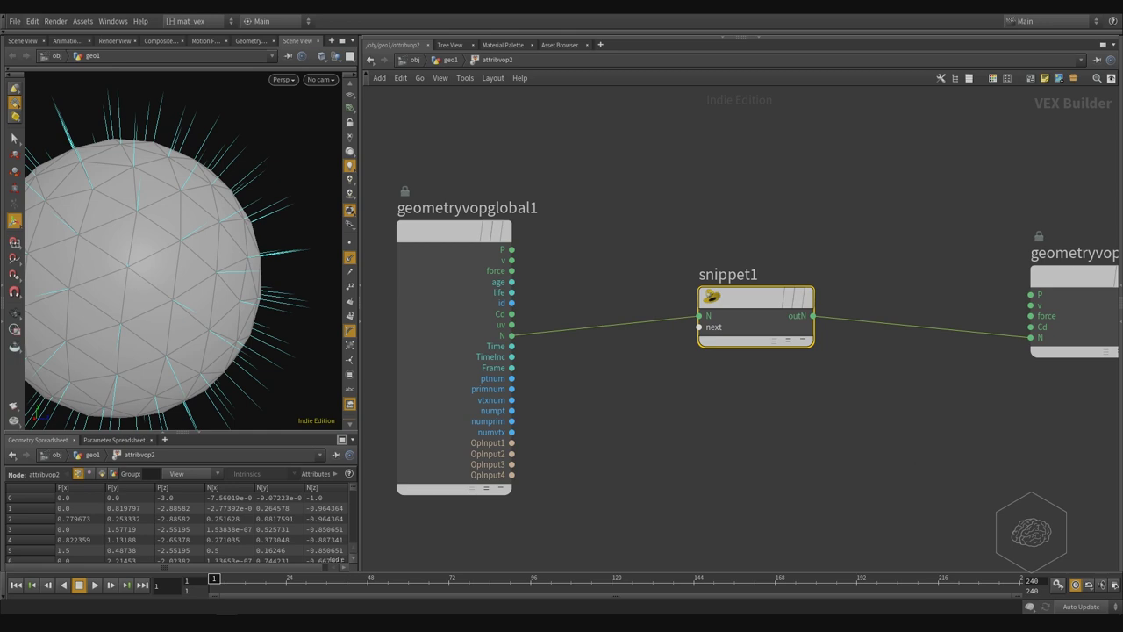
drag(658, 468, 682, 550)
drag(577, 419, 737, 214)
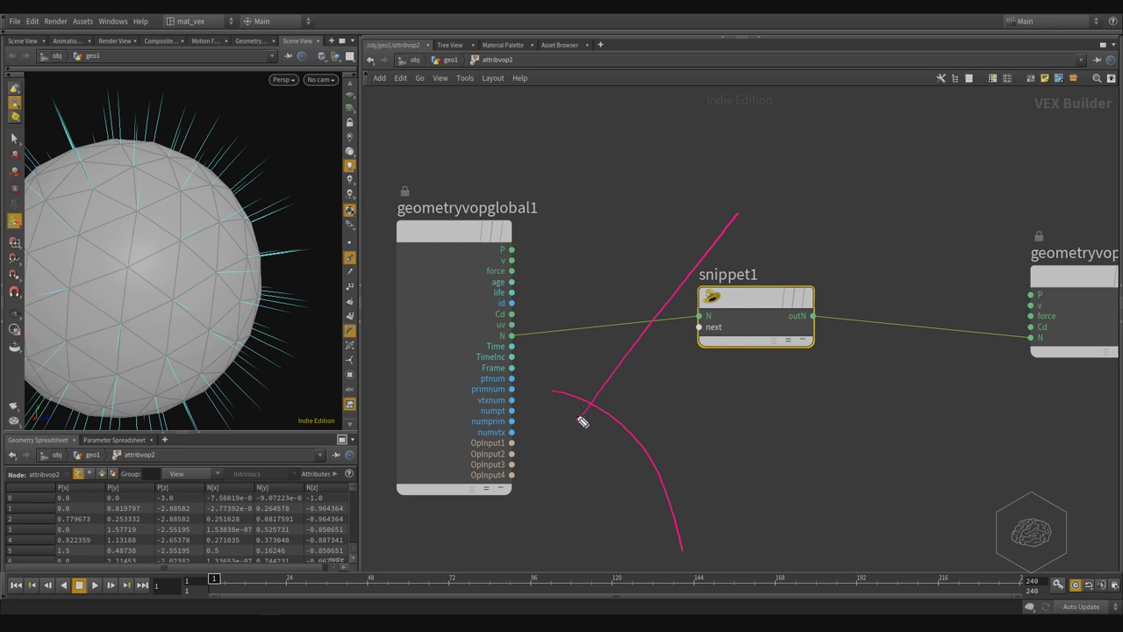
mouse_move(595, 387)
mouse_down()
mouse_move(564, 399)
mouse_move(572, 418)
mouse_up()
drag(573, 418, 553, 165)
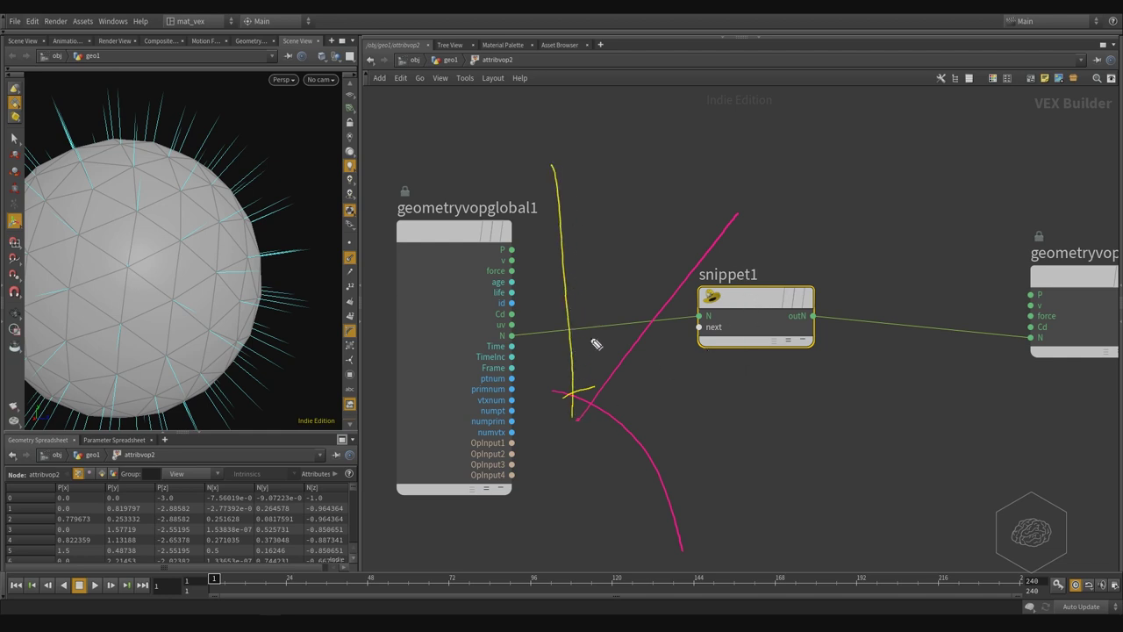
drag(586, 395, 579, 400)
drag(545, 172, 556, 163)
drag(572, 421, 690, 136)
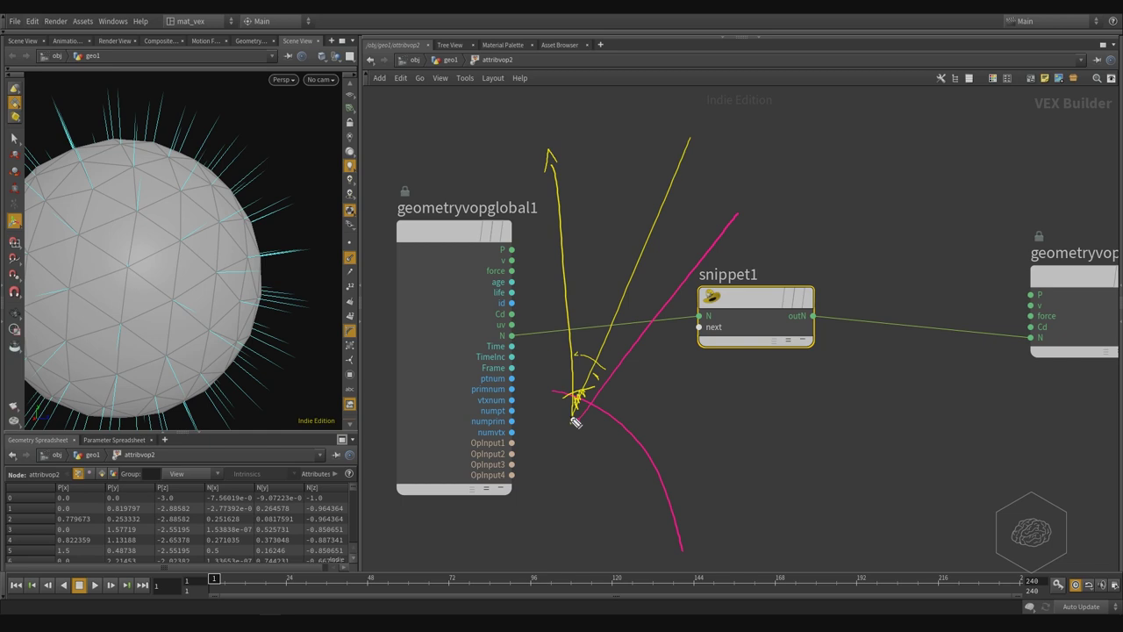
drag(577, 419, 575, 418)
drag(576, 423, 693, 415)
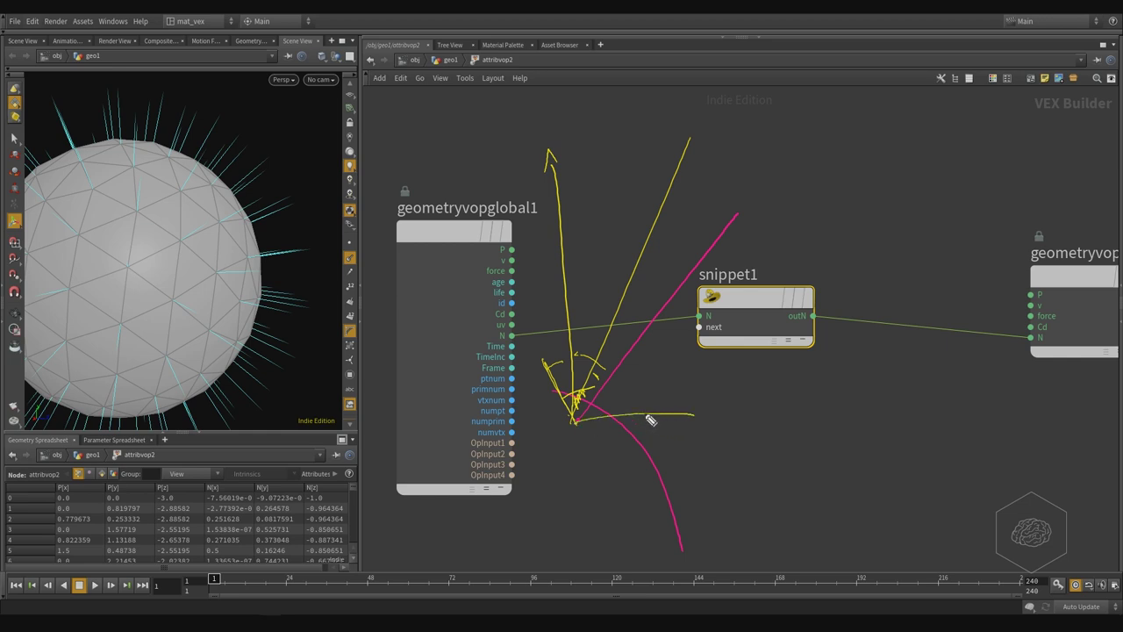
drag(628, 384, 636, 407)
drag(571, 432, 830, 396)
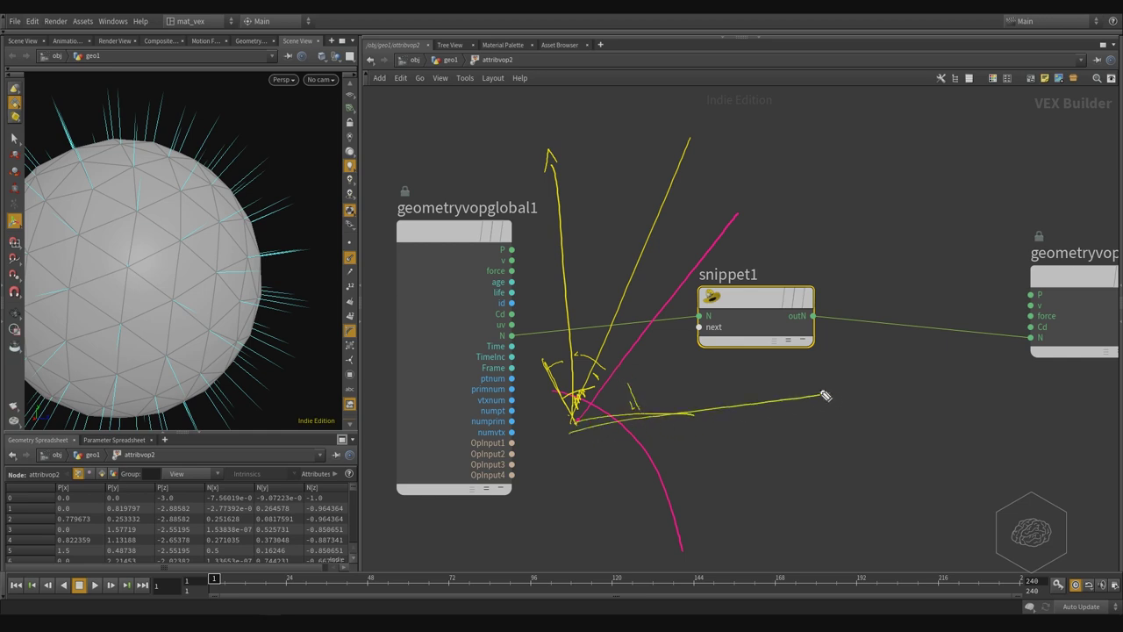
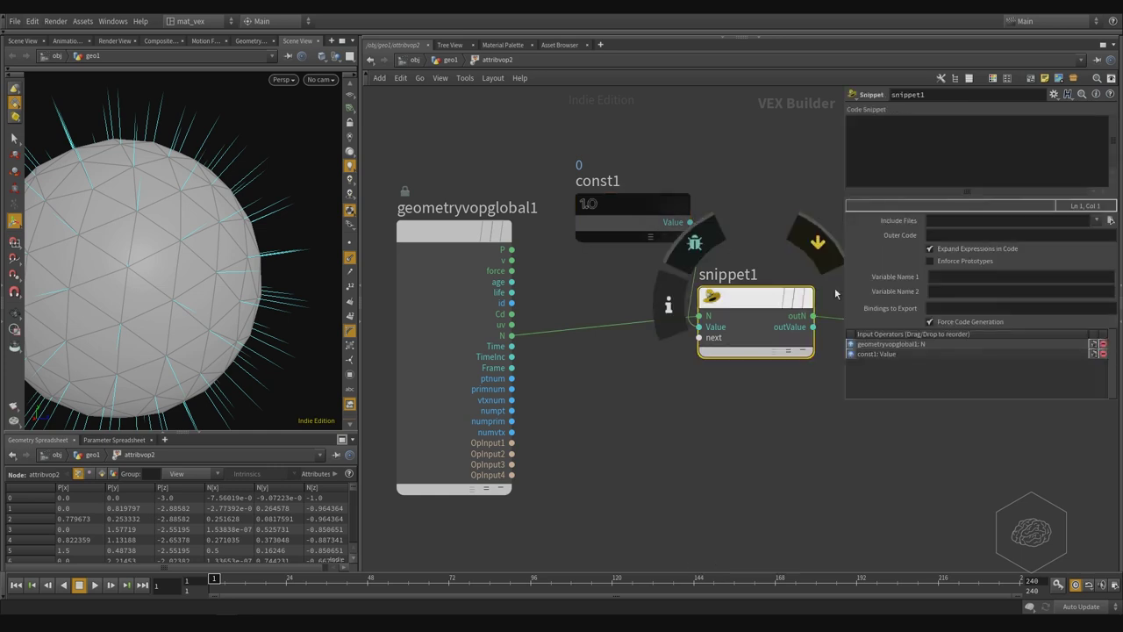
Move the const1 node below the N wire that feeds snippet1.
middle_drag(825, 442, 675, 385)
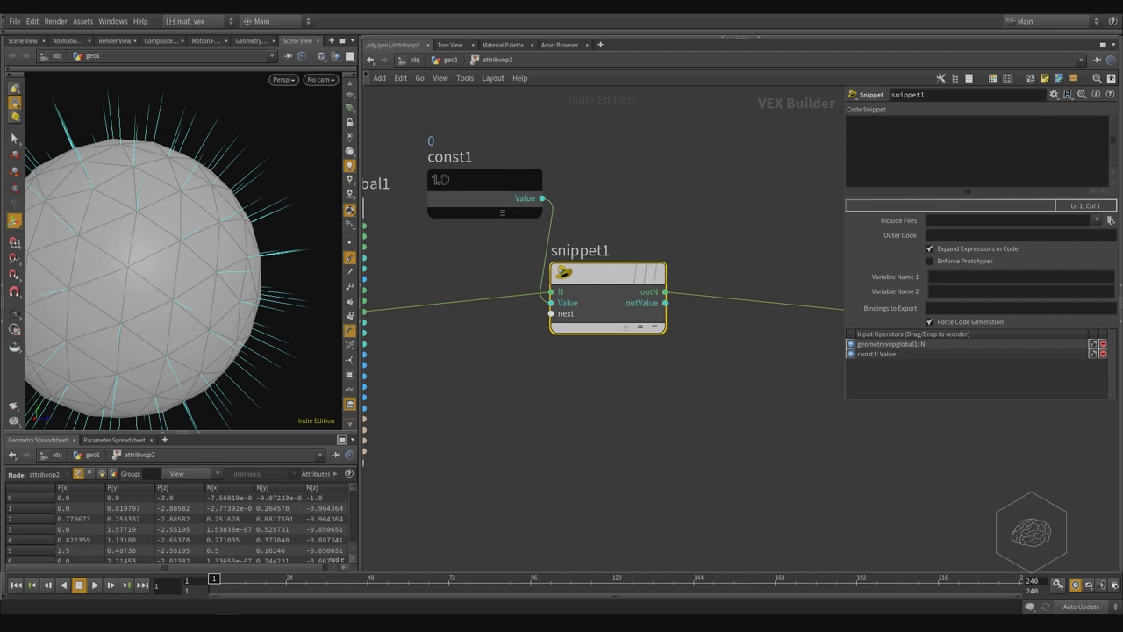
click(947, 277)
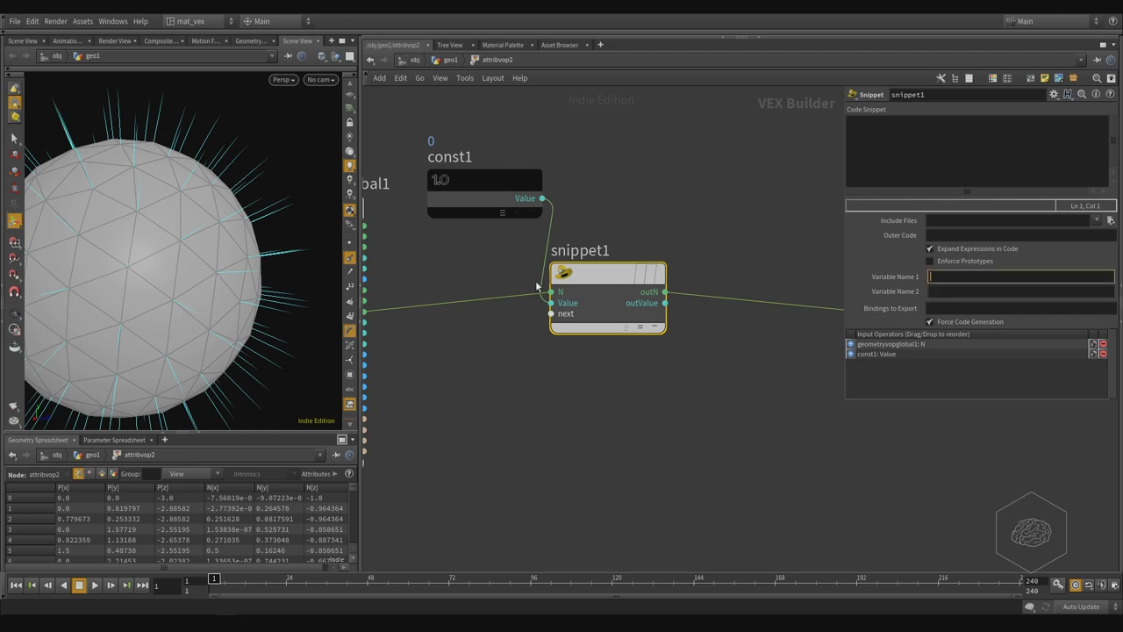
drag(504, 187, 448, 363)
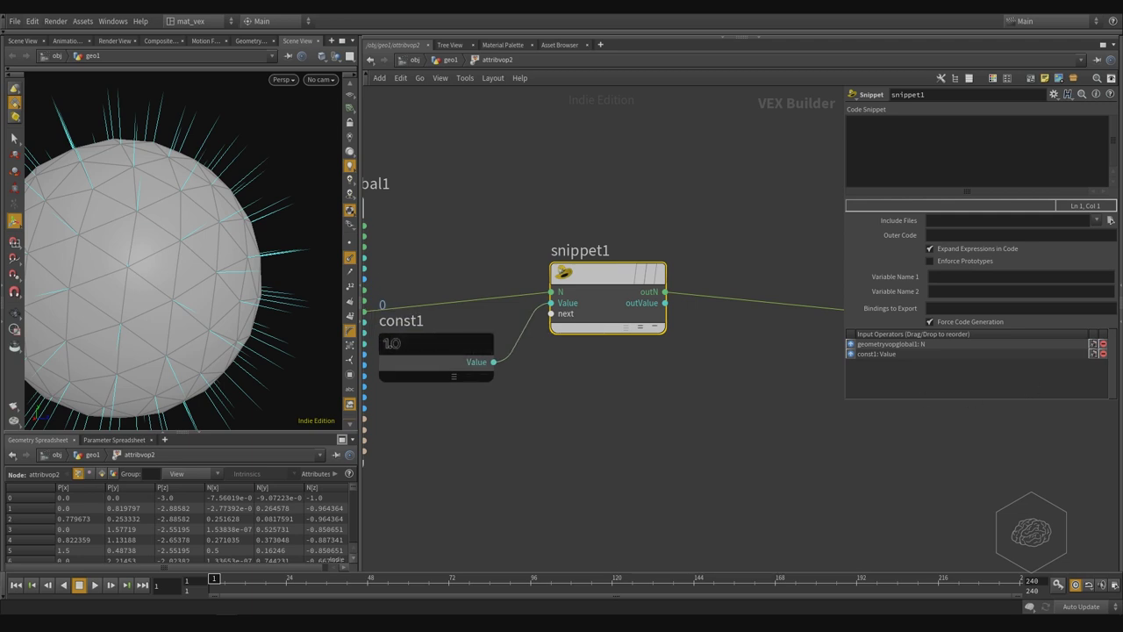
Set snippet1's Variable Name 1 to N and Variable Name 2 to spread.
click(954, 277)
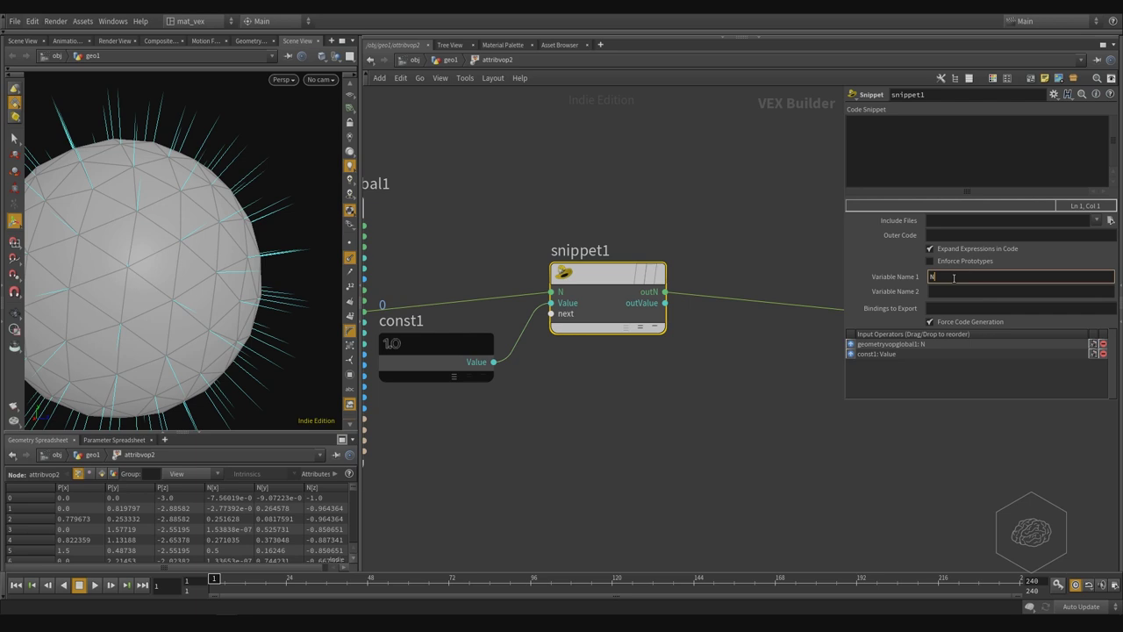
key(Return)
click(962, 292)
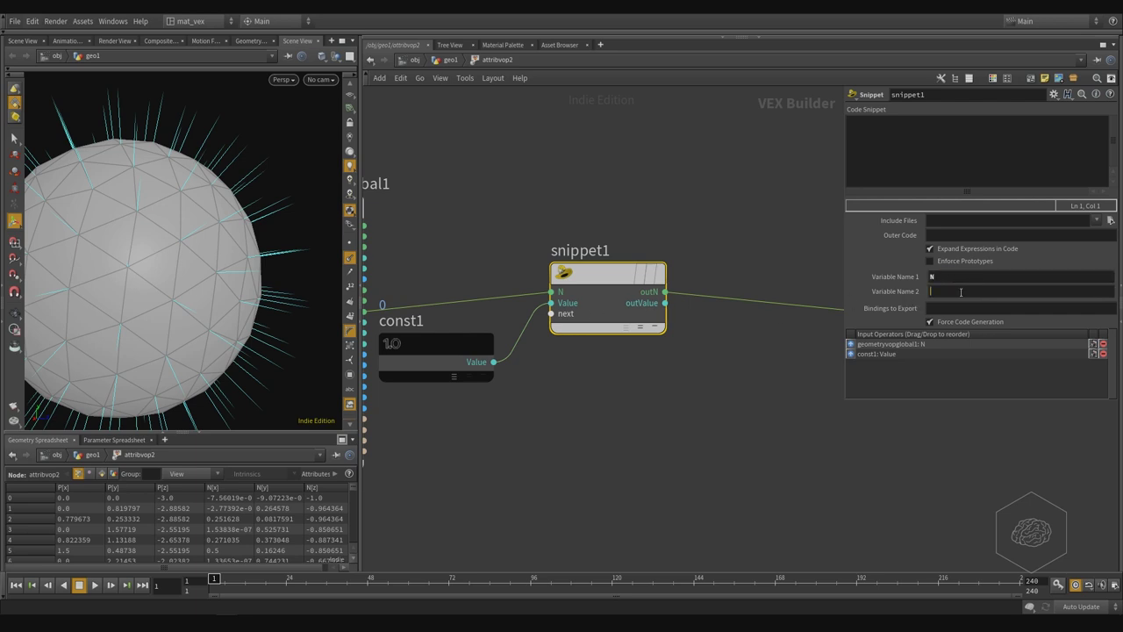
text(spread)
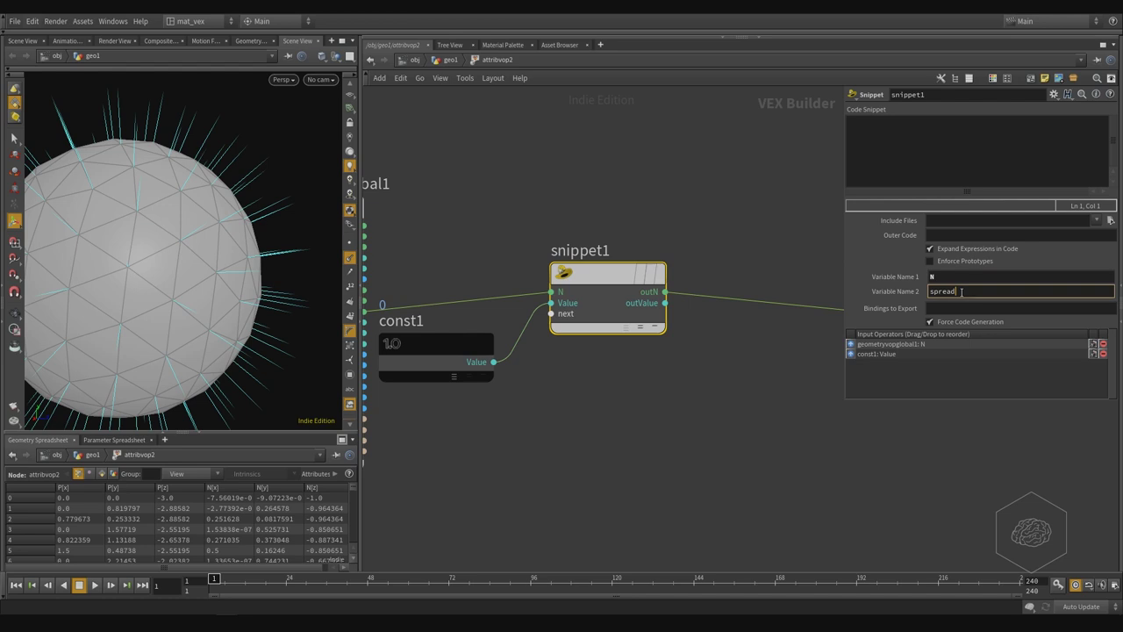
key(Return)
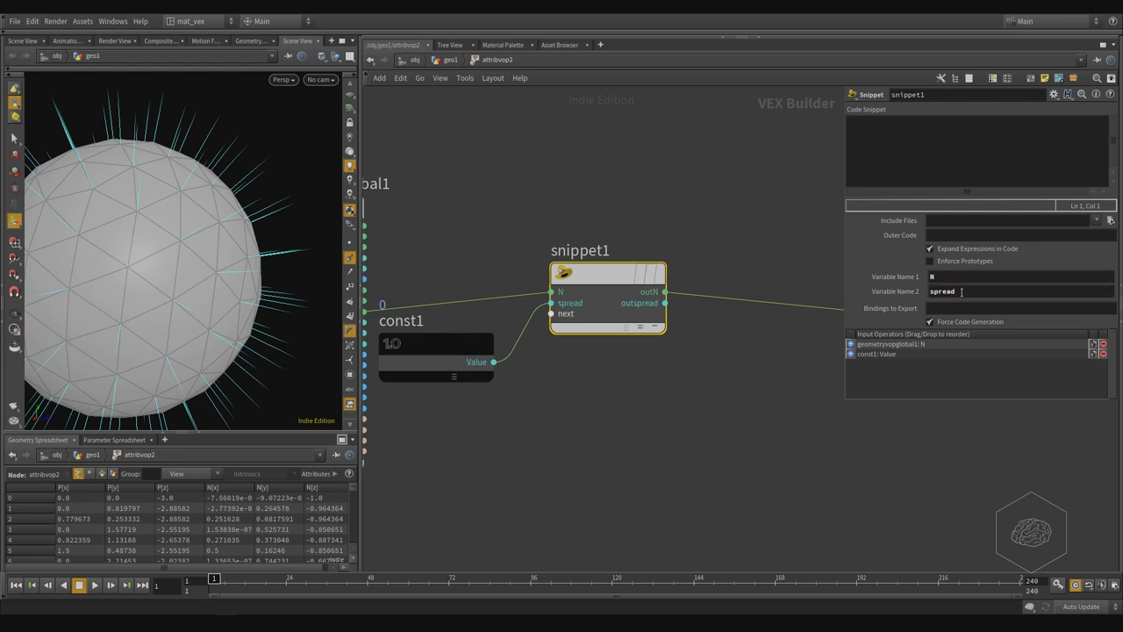
click(961, 291)
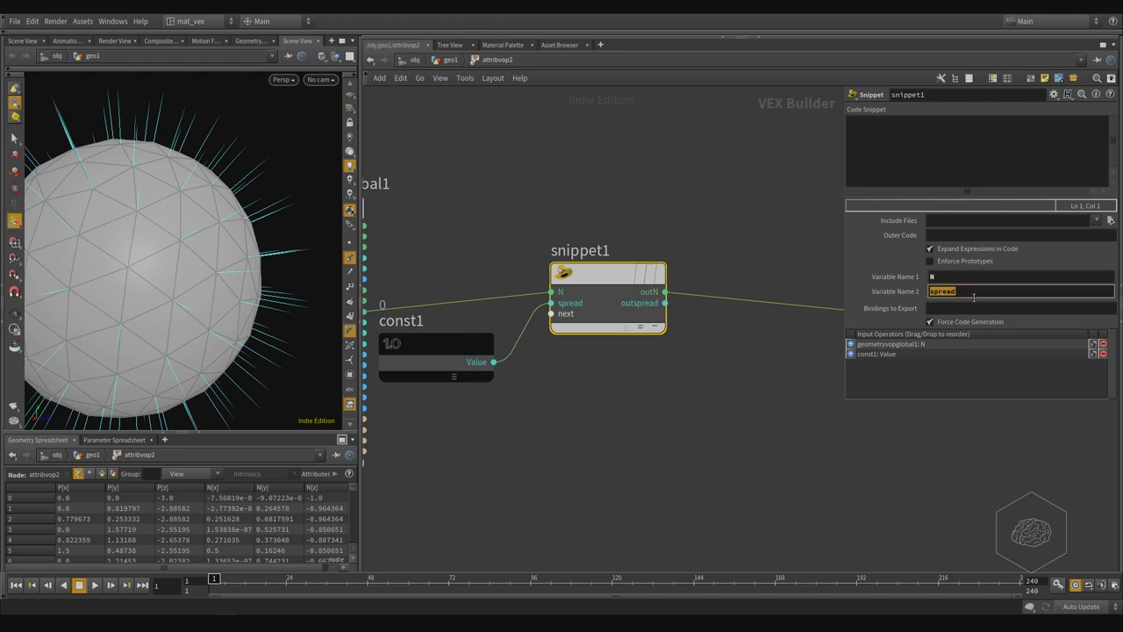
click(987, 291)
Space out geometryvopglobal1, const1 and snippet1 so that const1 sits clearly between the other two nodes.
middle_drag(635, 437, 694, 434)
drag(659, 279, 701, 295)
middle_drag(724, 410, 709, 339)
middle_drag(645, 356, 667, 362)
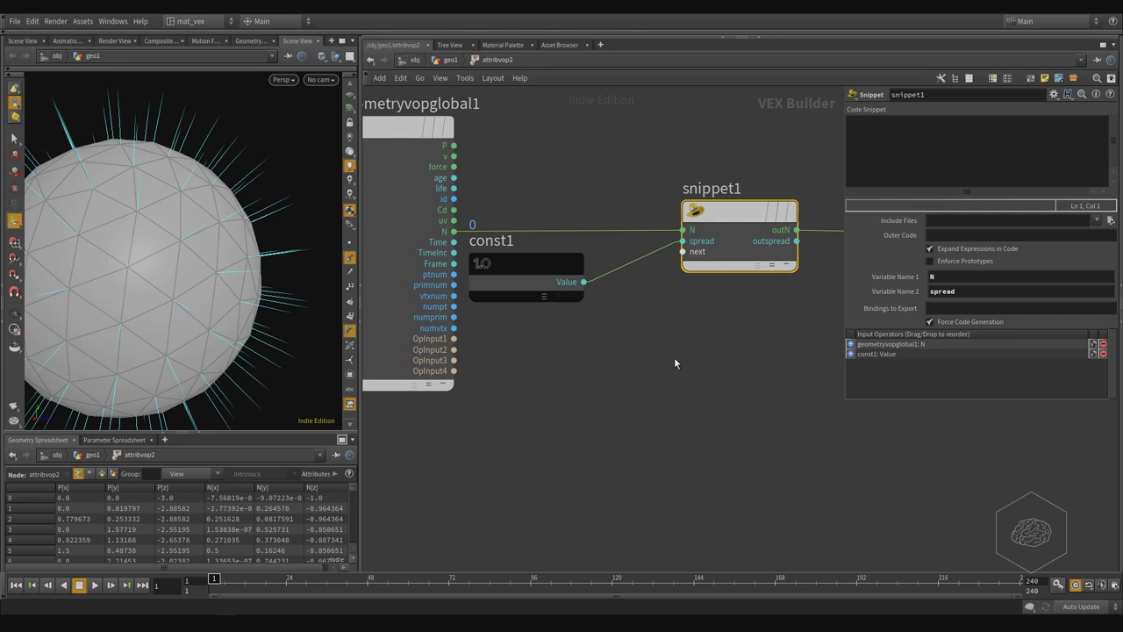
drag(520, 265, 541, 263)
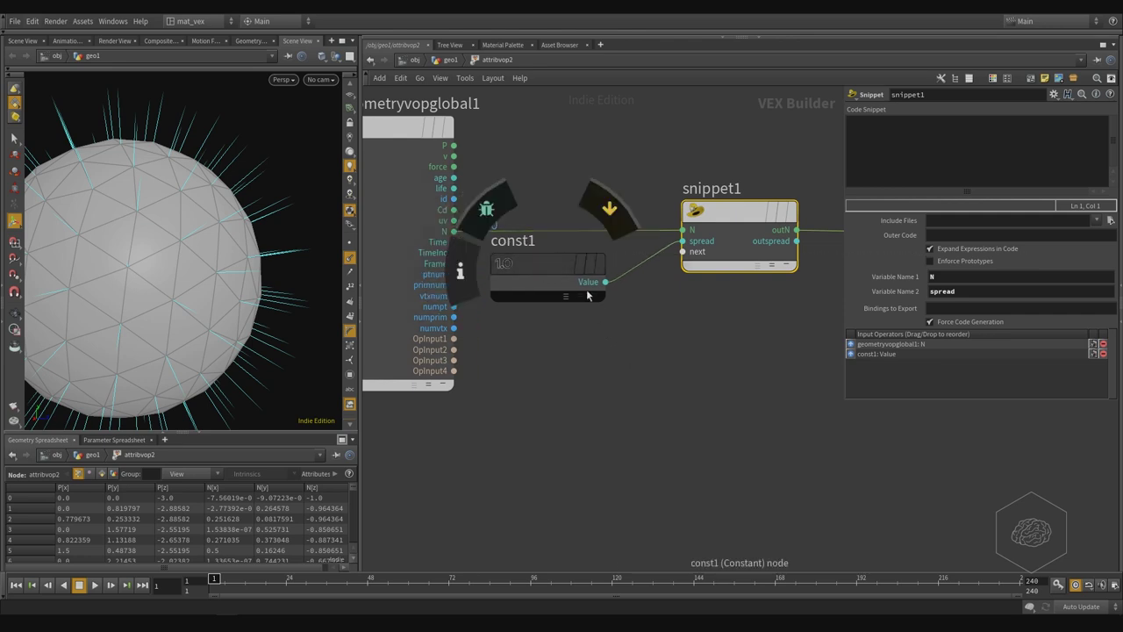
middle_drag(635, 349, 745, 371)
middle_drag(690, 228, 732, 295)
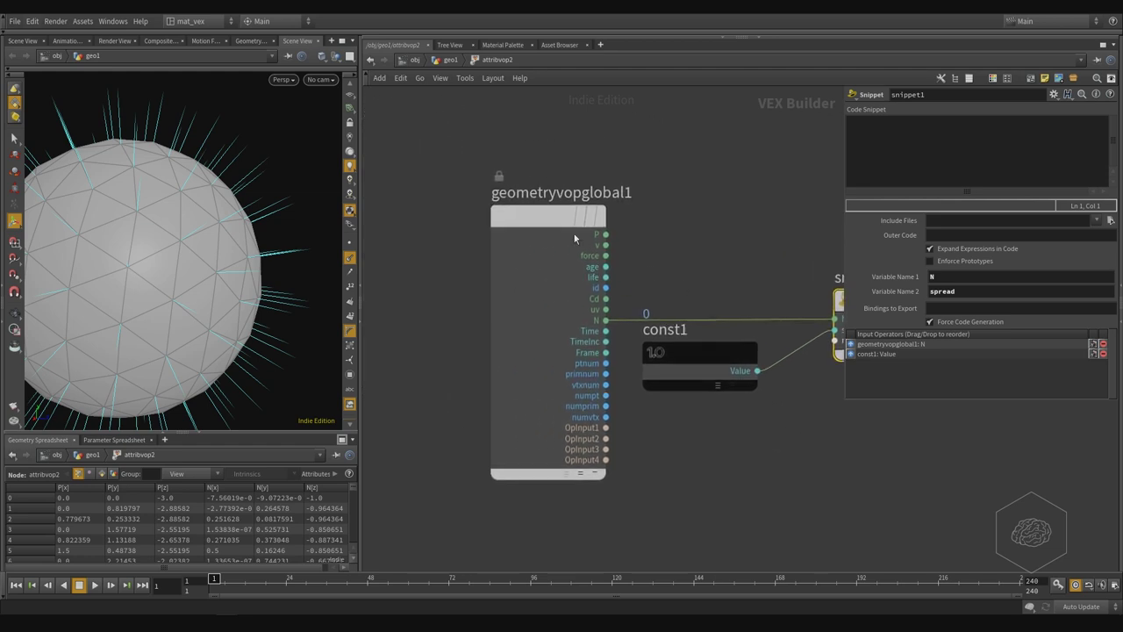
drag(551, 227, 497, 223)
middle_drag(667, 248, 563, 212)
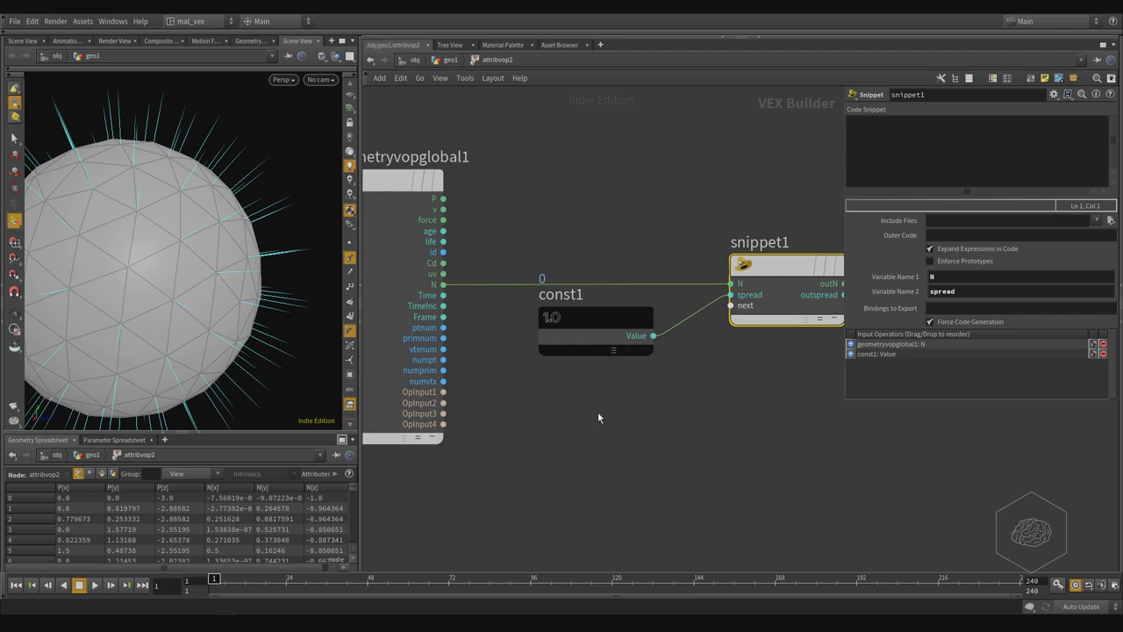
Add a Random node below const1 and connect geometryvopglobal1's ptnum output to its pos input.
key(Tab)
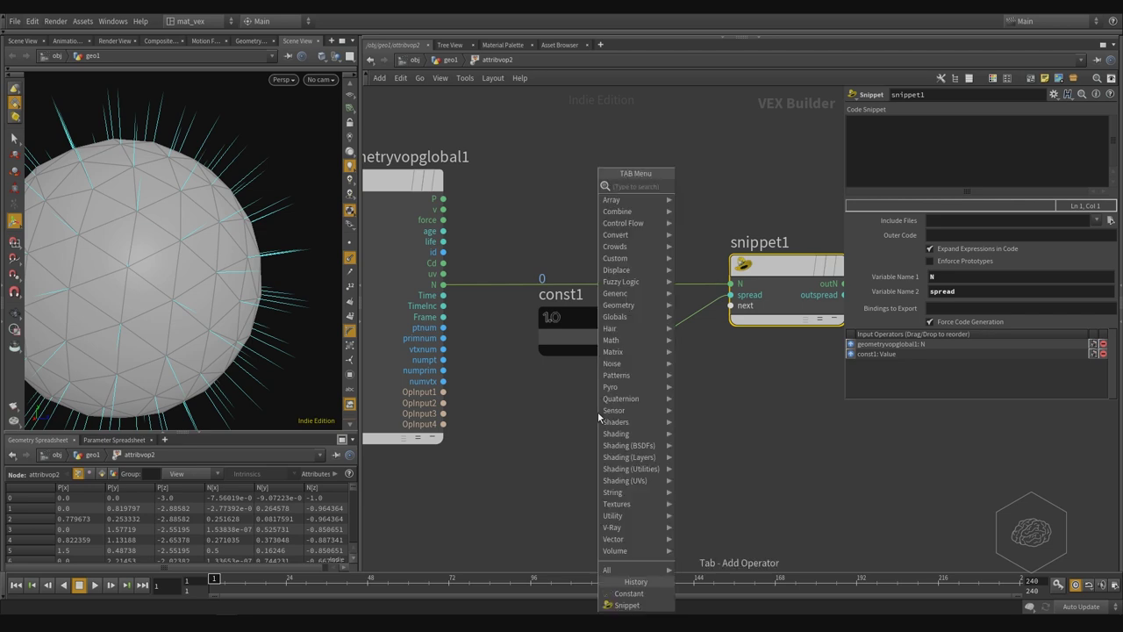
text(rando)
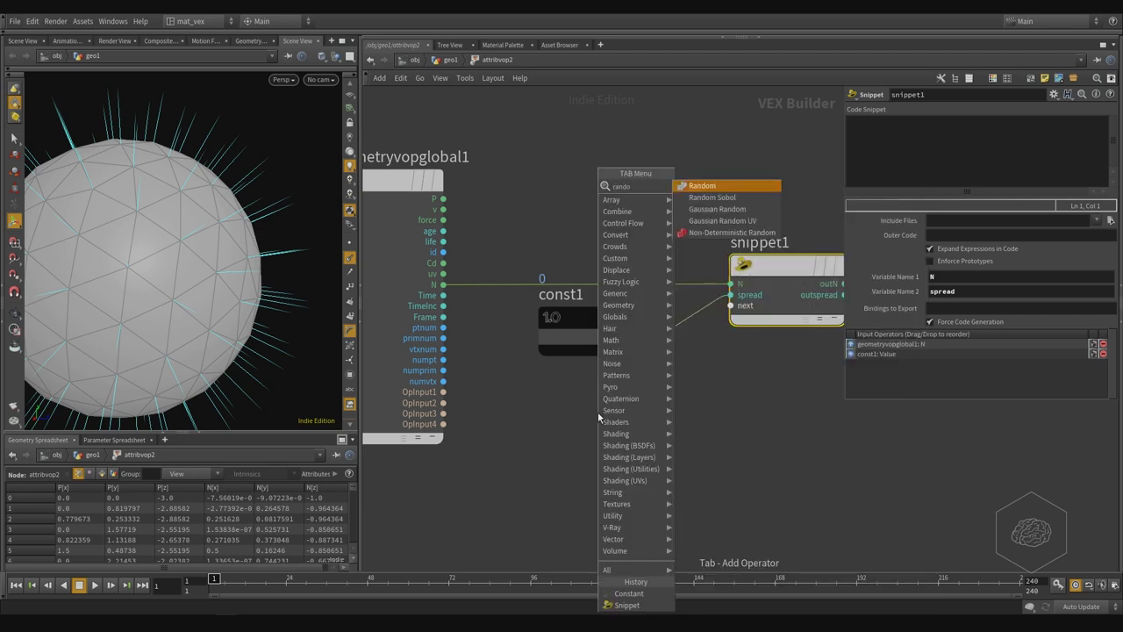
key(Return)
click(598, 411)
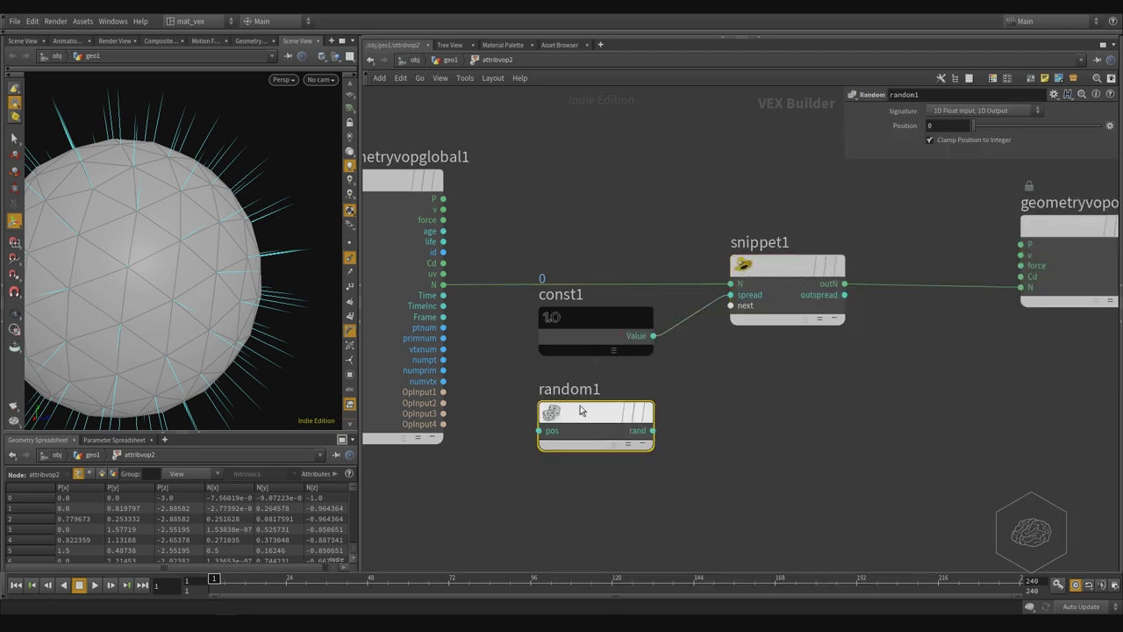
click(443, 327)
click(539, 430)
middle_drag(784, 429, 785, 441)
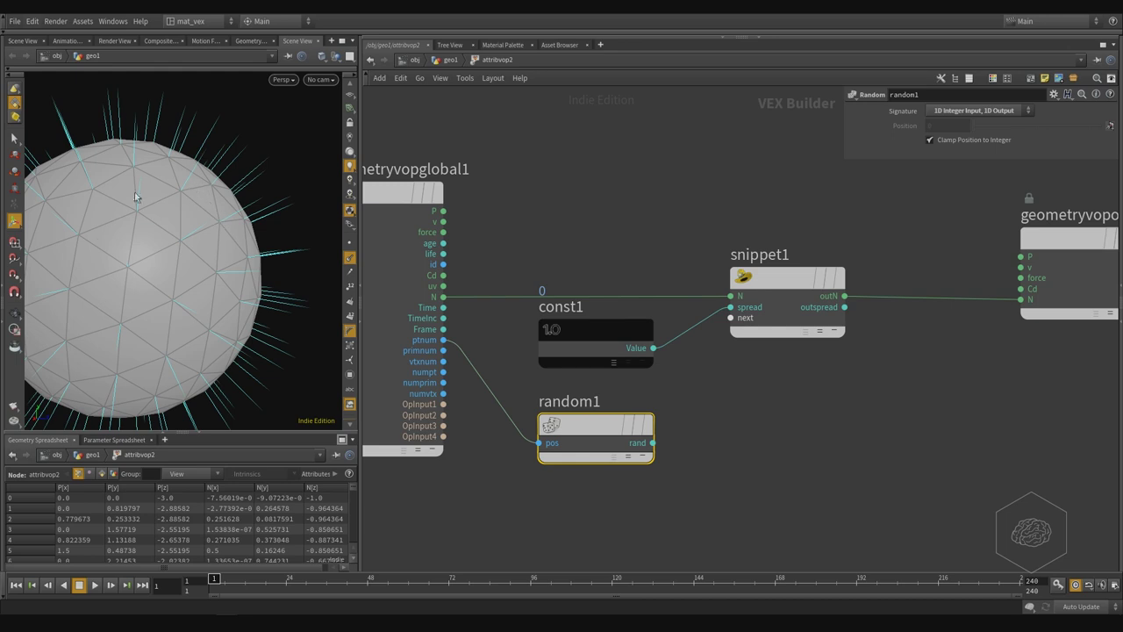
Connect random1's rand output to snippet1's next free input and set snippet1's Variable Name 3 to rand.
click(653, 442)
click(730, 318)
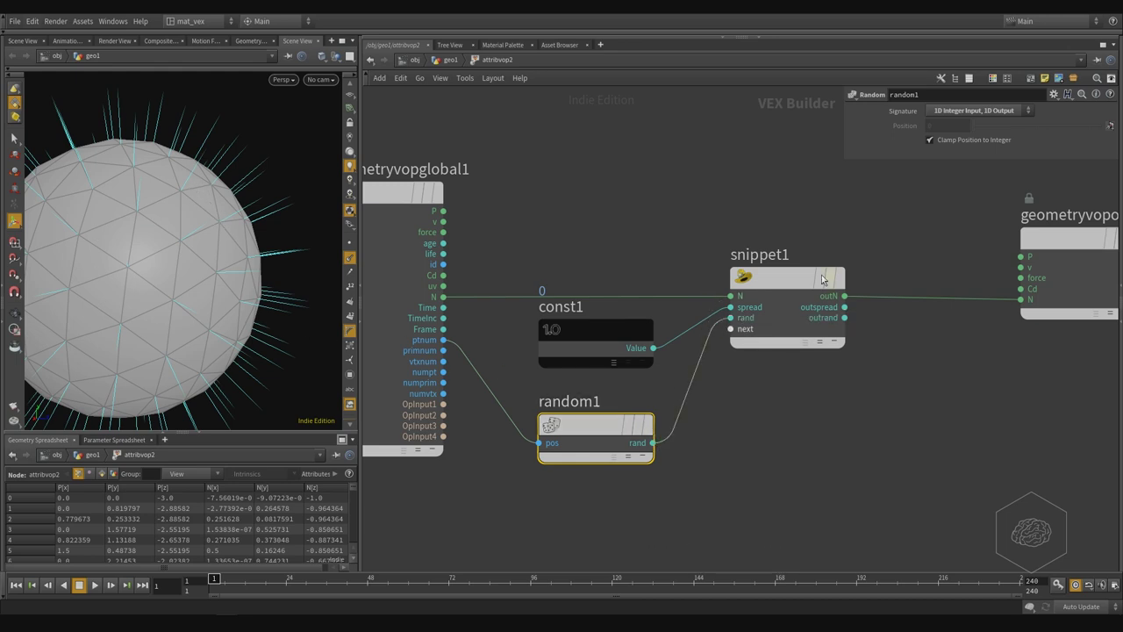
click(759, 268)
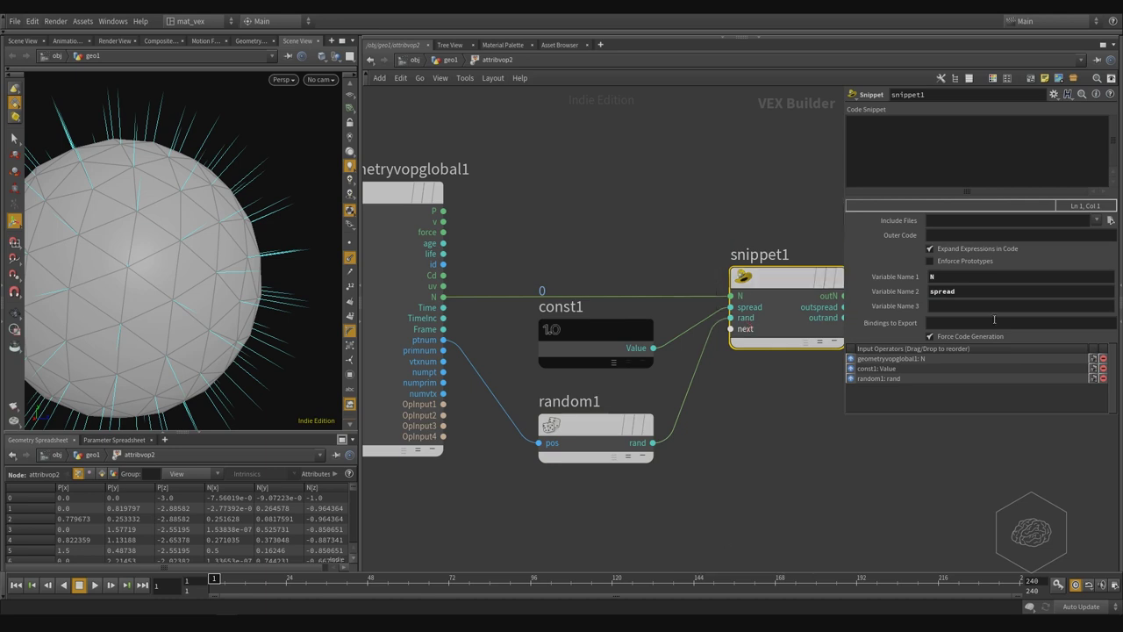
click(937, 307)
text(rand)
key(Return)
click(969, 322)
Try adding a Bind node below snippet1, delete it, and select snippet1 again.
middle_drag(860, 509, 690, 516)
key(Tab)
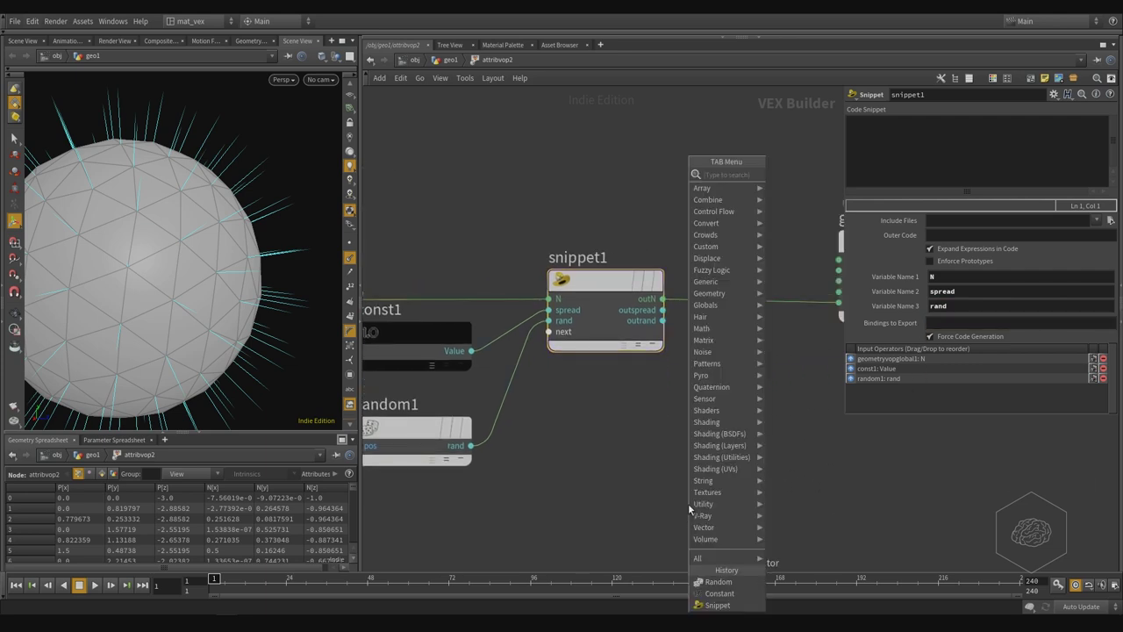
text(bind)
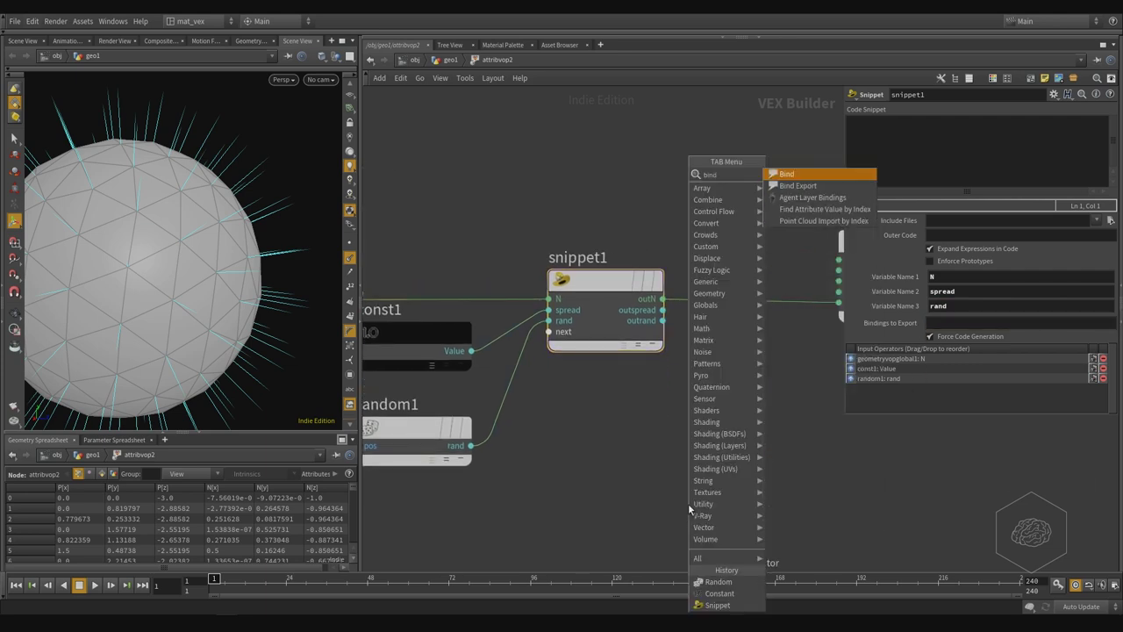
key(Return)
click(688, 507)
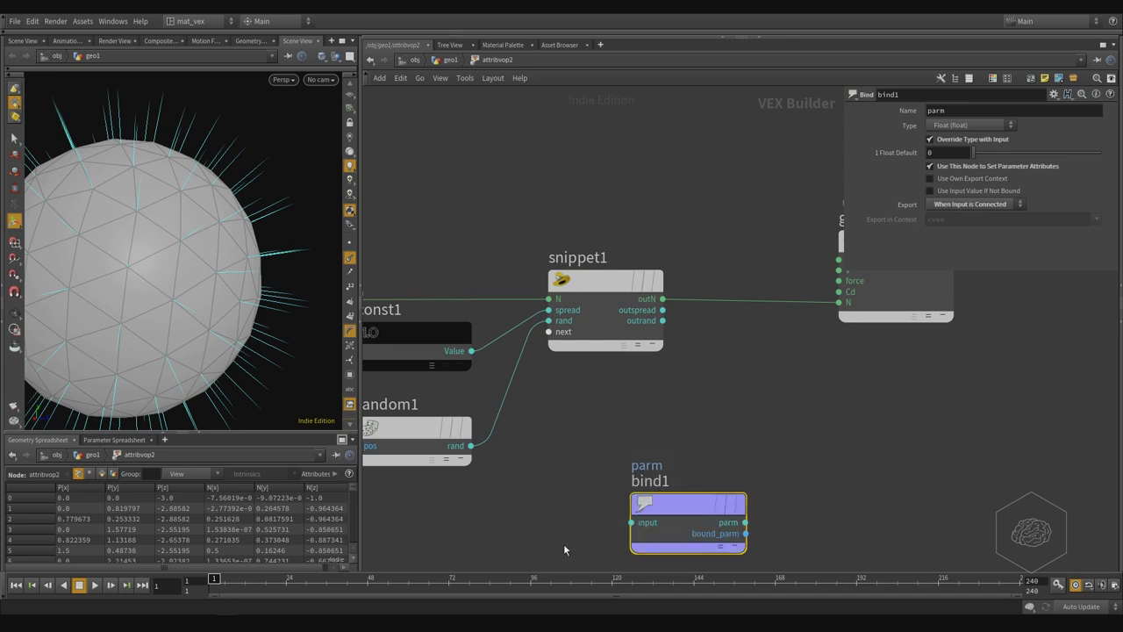
key(Delete)
drag(632, 159, 582, 382)
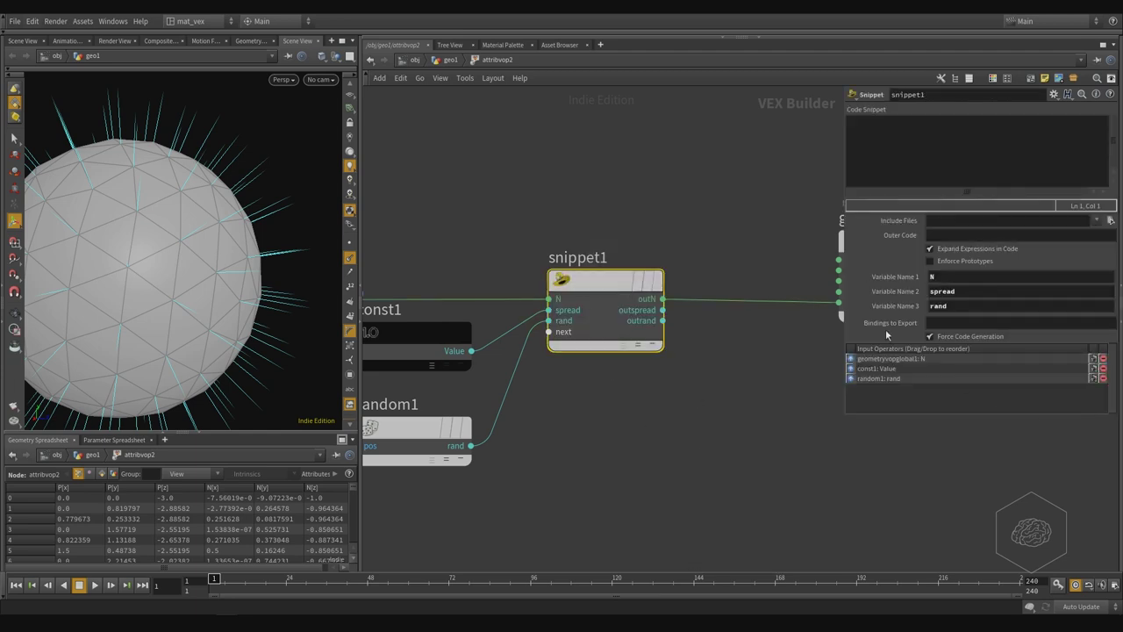
Set snippet1's Bindings to Export to N.
click(970, 323)
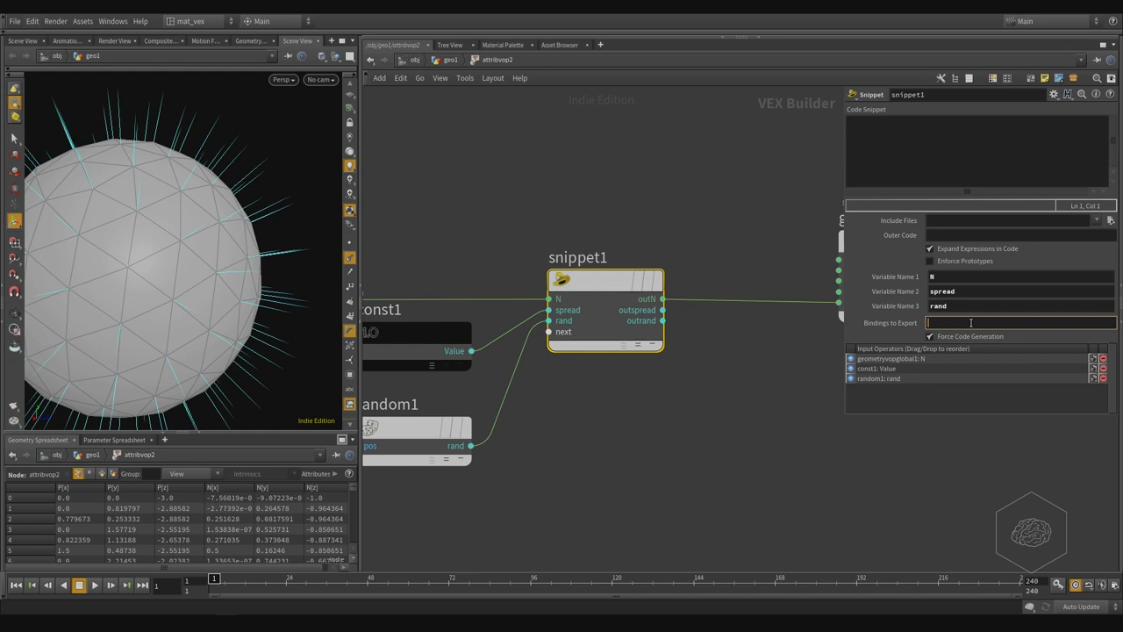
text(N)
key(Return)
click(970, 323)
click(974, 278)
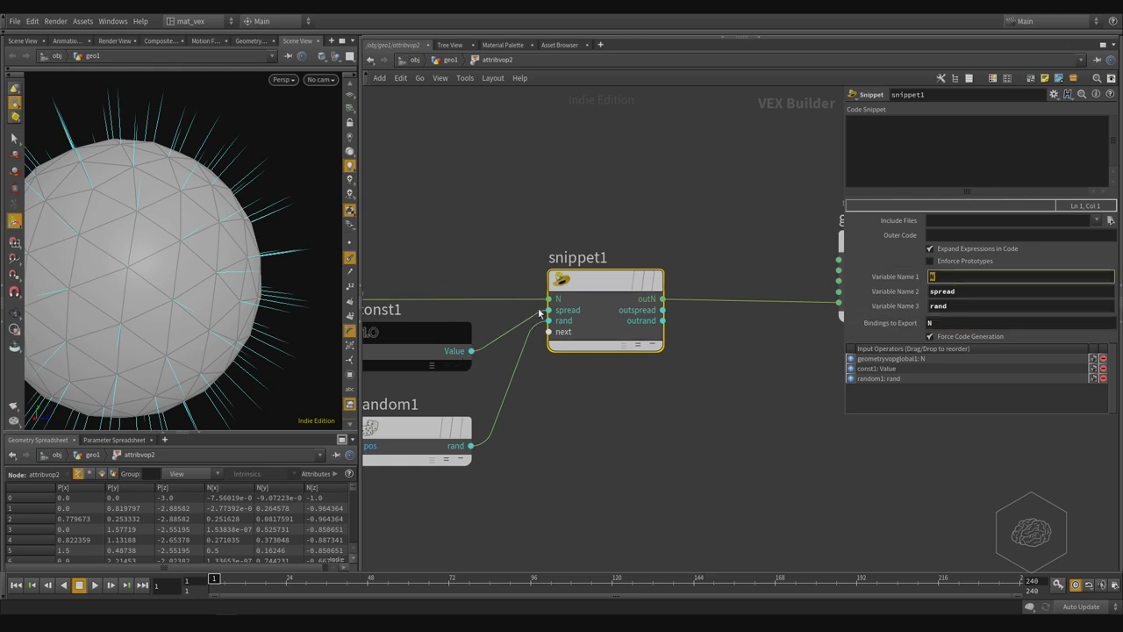
Check const1, reselect snippet1 and widen the parameter pane to give the Code Snippet field more room.
middle_drag(575, 401, 658, 429)
click(499, 361)
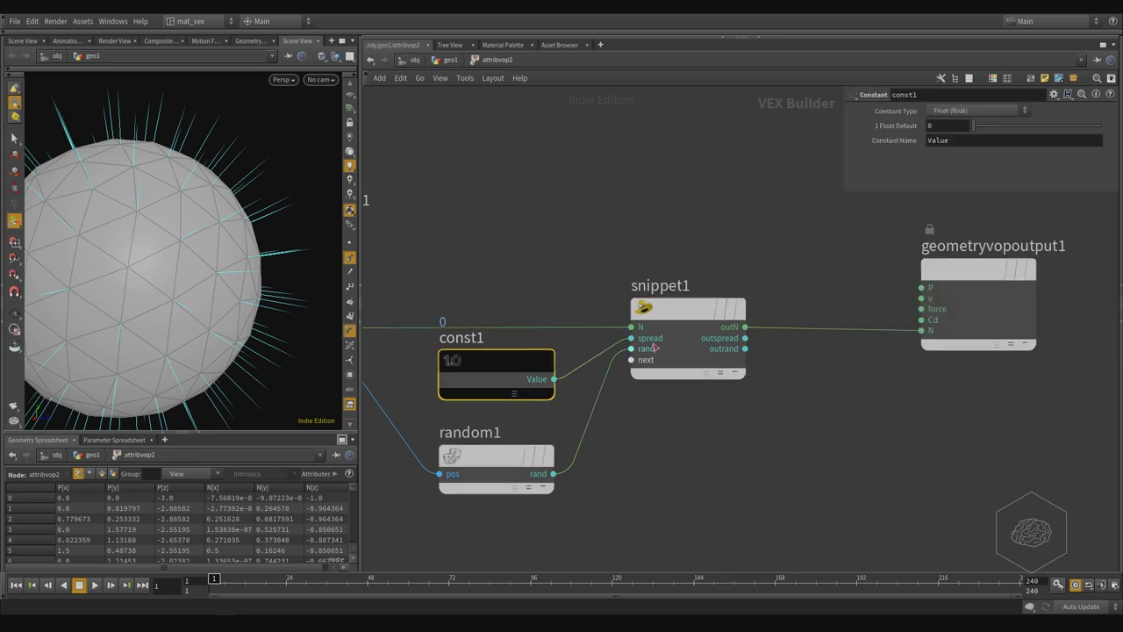
click(643, 345)
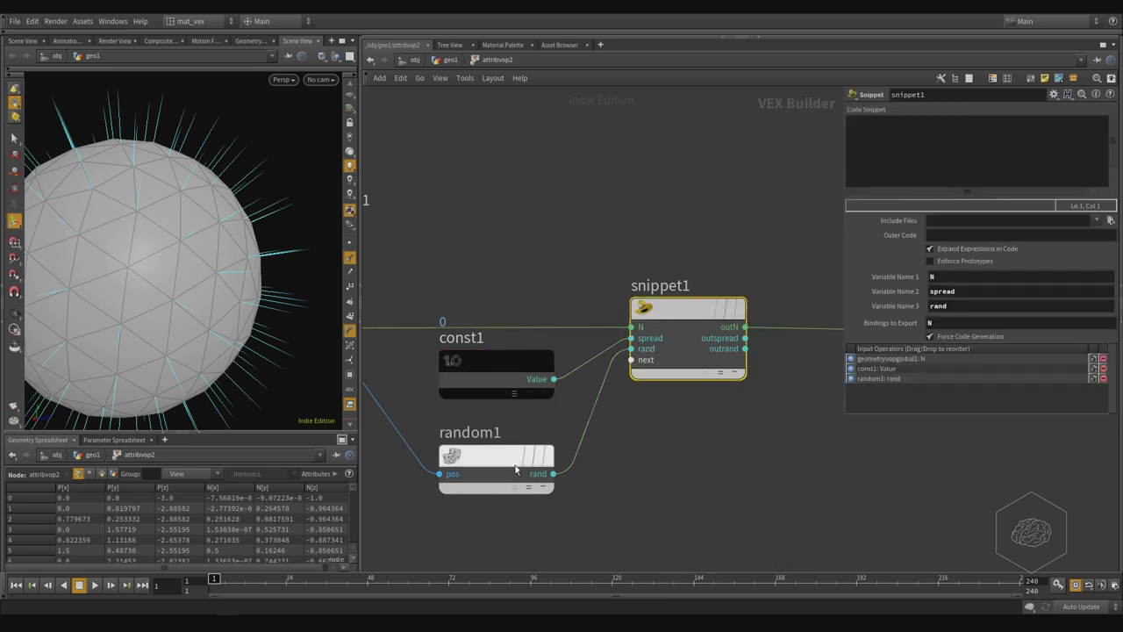
middle_drag(772, 464, 607, 452)
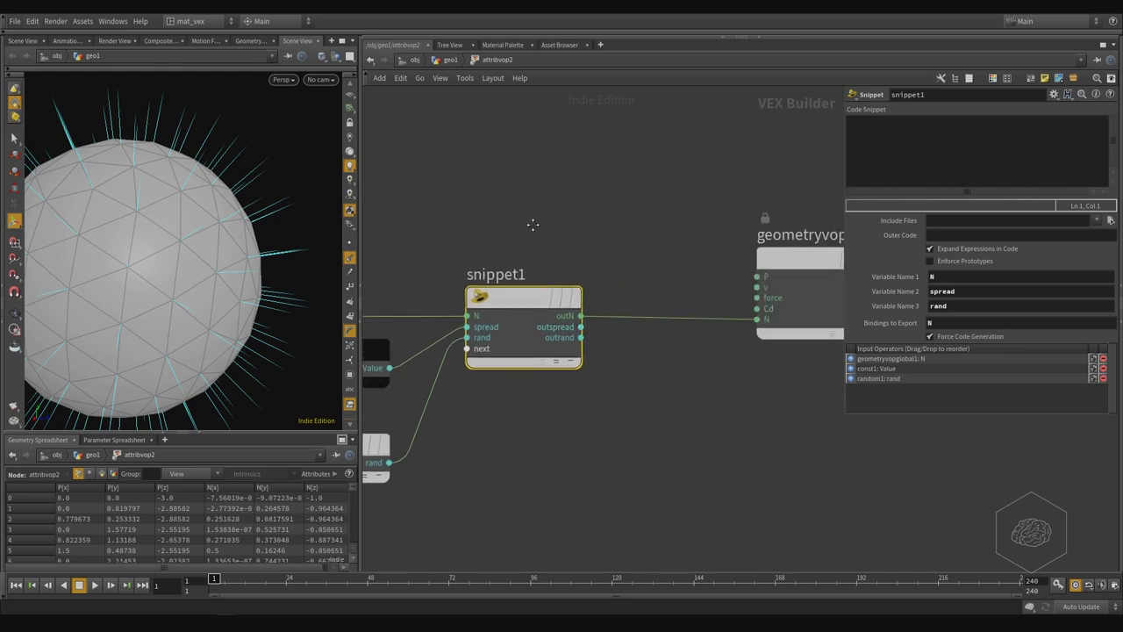
middle_drag(532, 225, 654, 275)
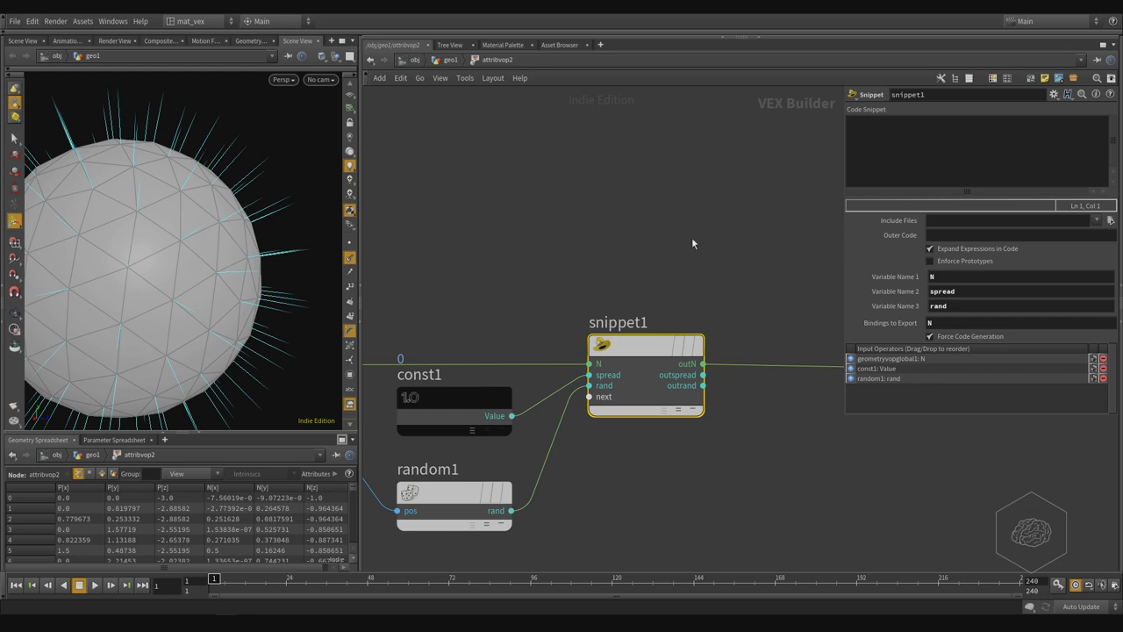
click(943, 165)
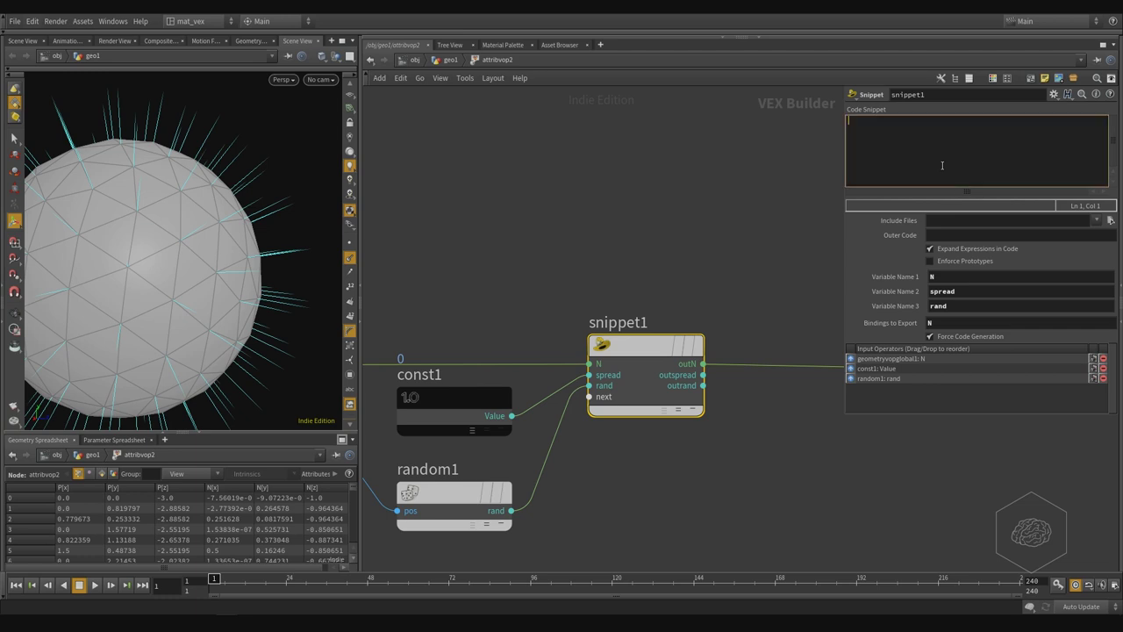
drag(843, 140, 724, 140)
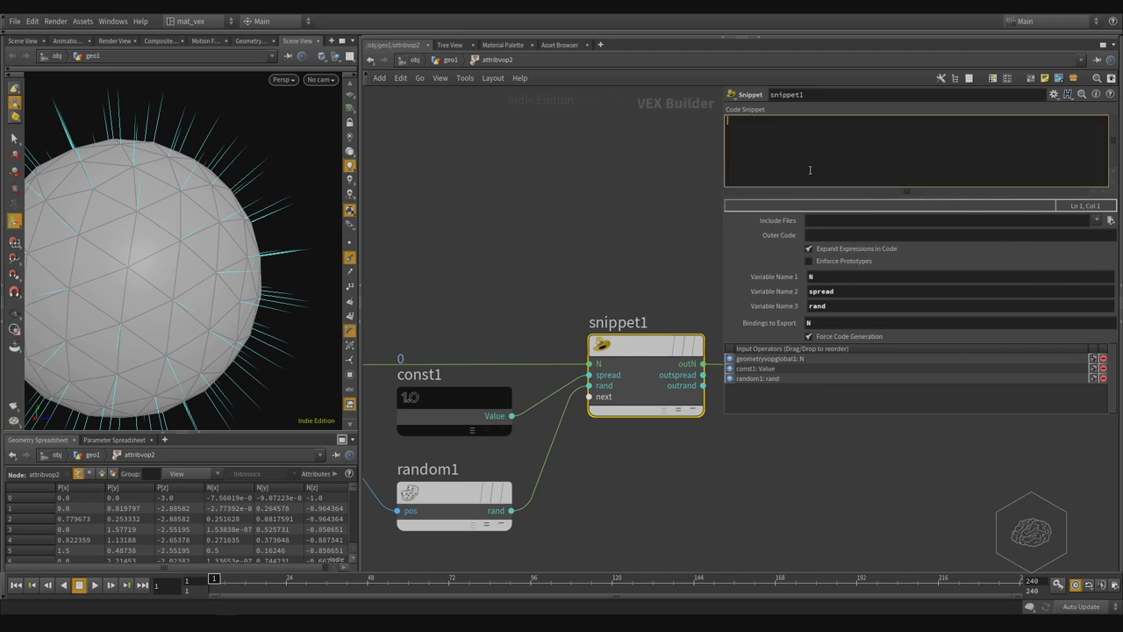
click(807, 323)
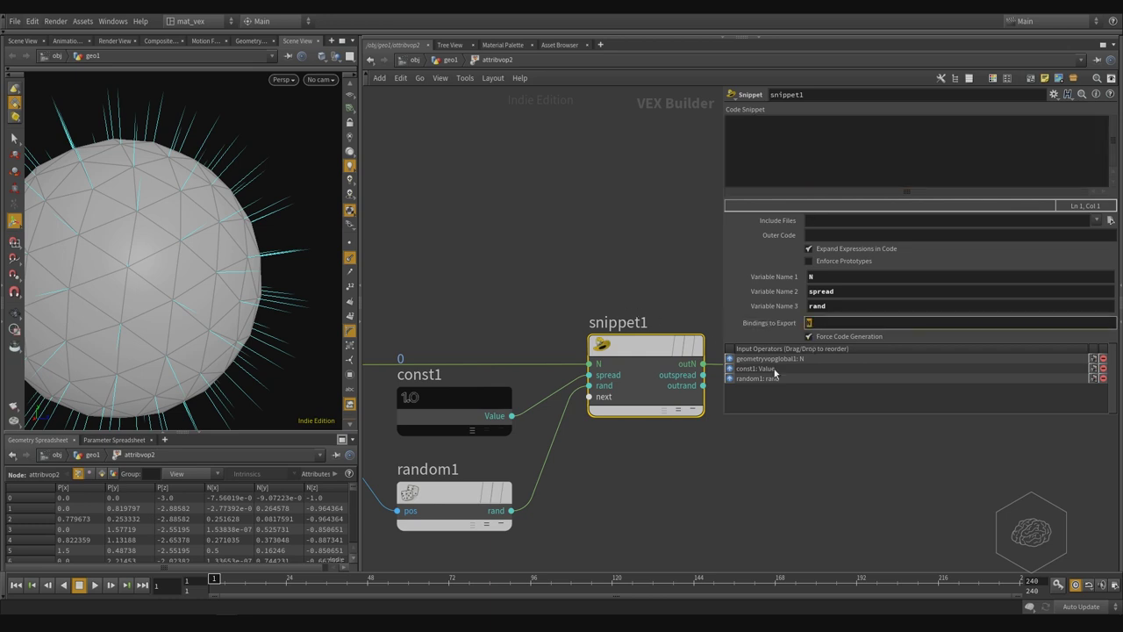
Start snippet1's code with "N = sample_direction_cone", choosing the function from the suggested completions.
click(831, 160)
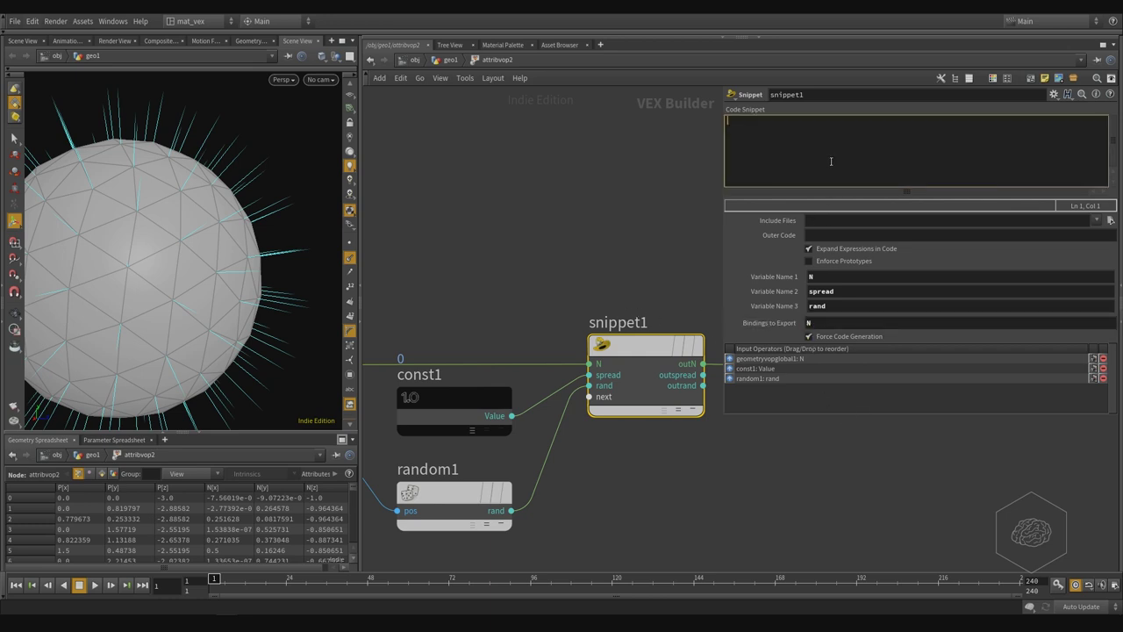
text(N =)
text(sample)
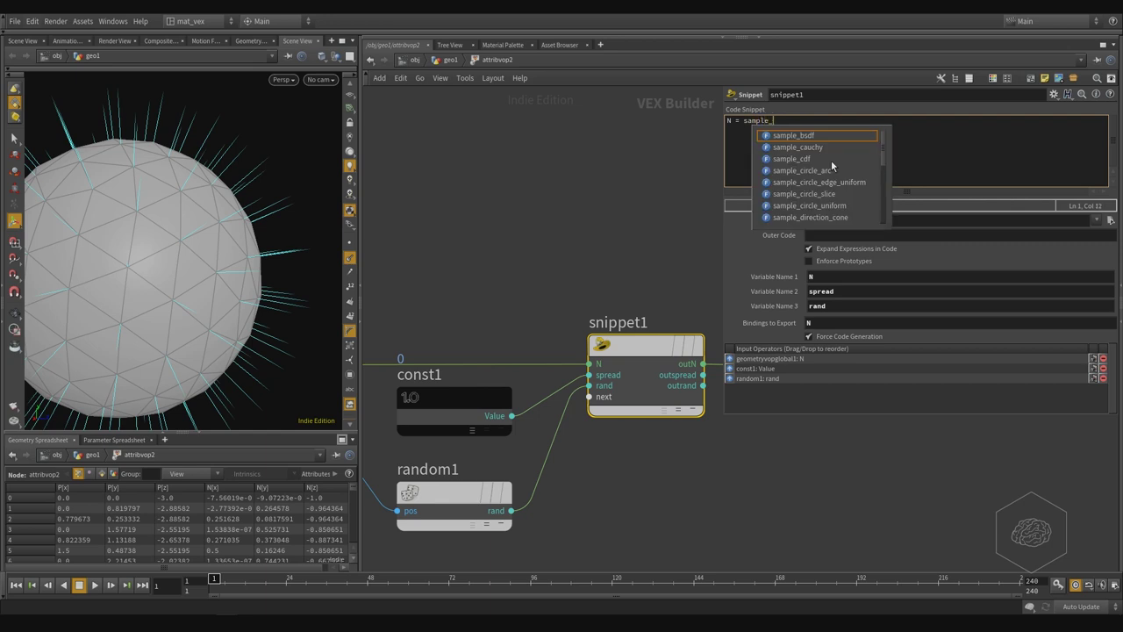
text(_dire)
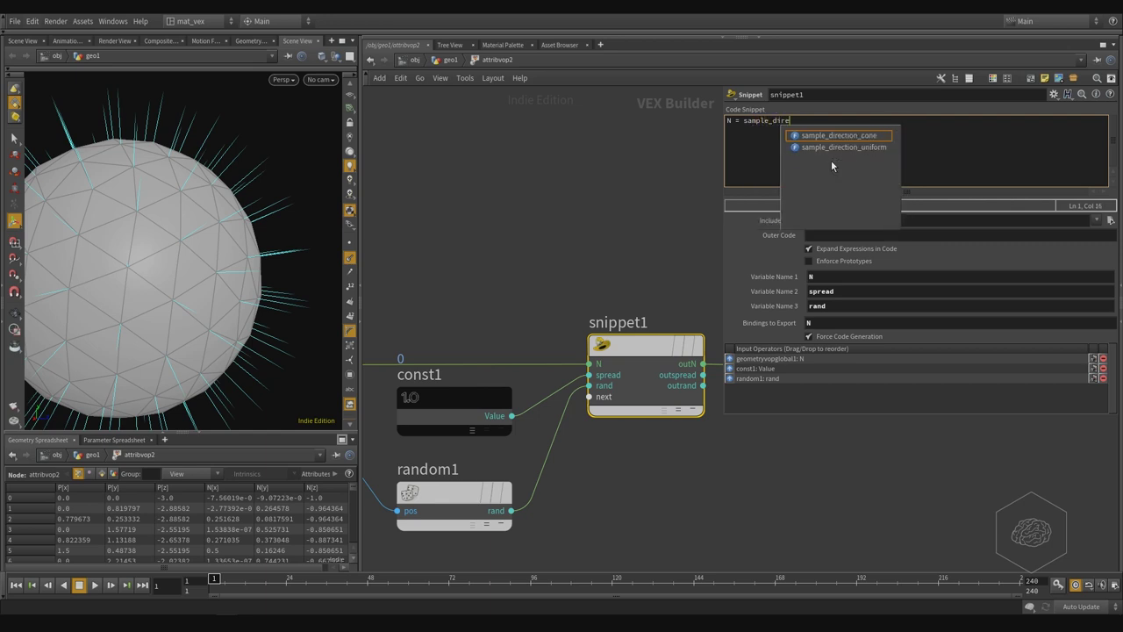
key(Down)
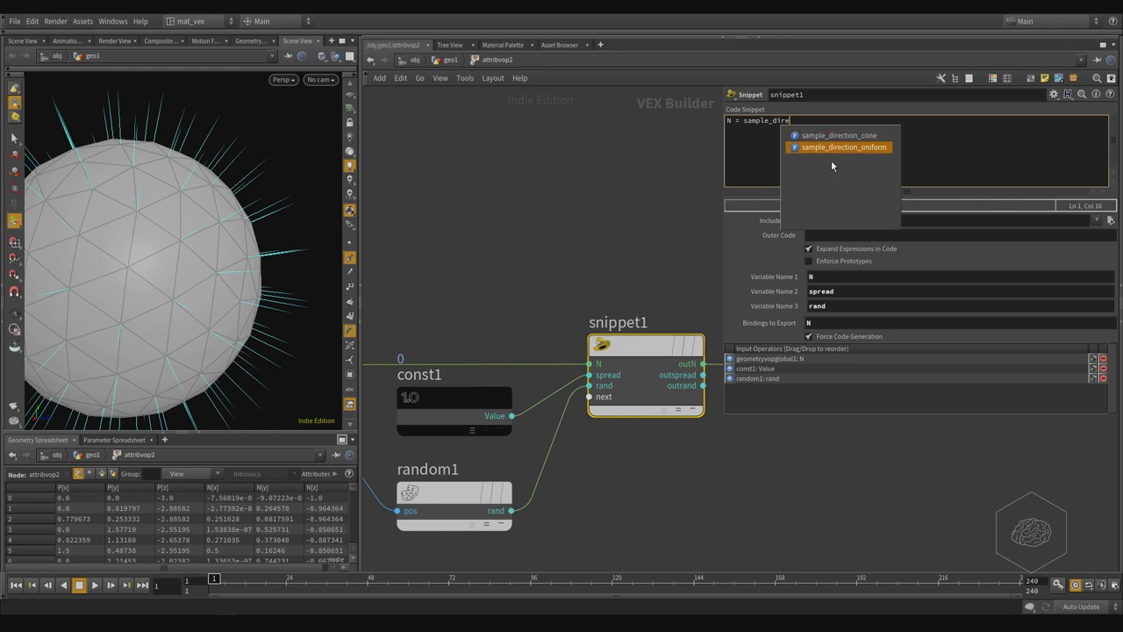
key(Up)
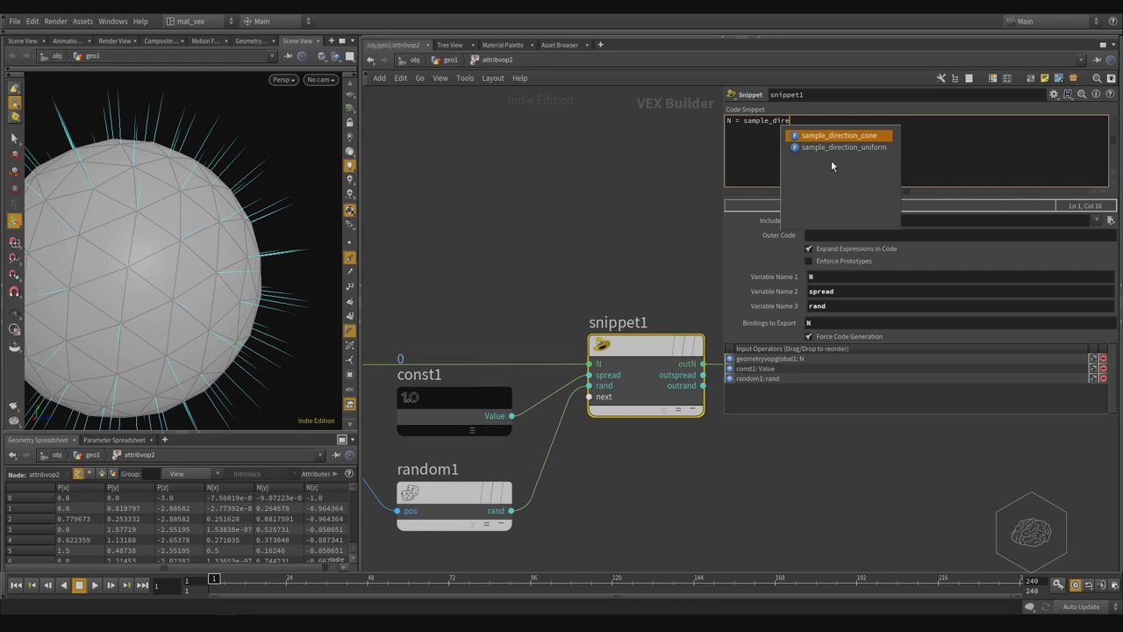
key(Return)
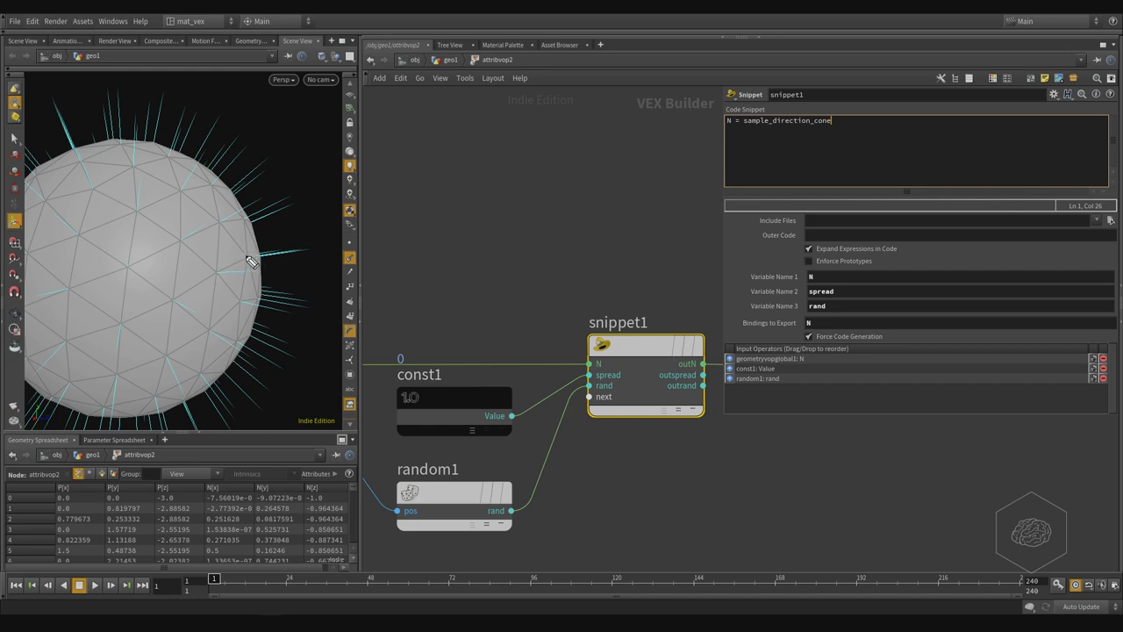
drag(214, 149, 273, 367)
mouse_move(249, 254)
mouse_down()
mouse_move(246, 139)
mouse_move(221, 186)
mouse_move(335, 125)
mouse_move(253, 93)
mouse_move(282, 293)
mouse_move(328, 308)
mouse_up()
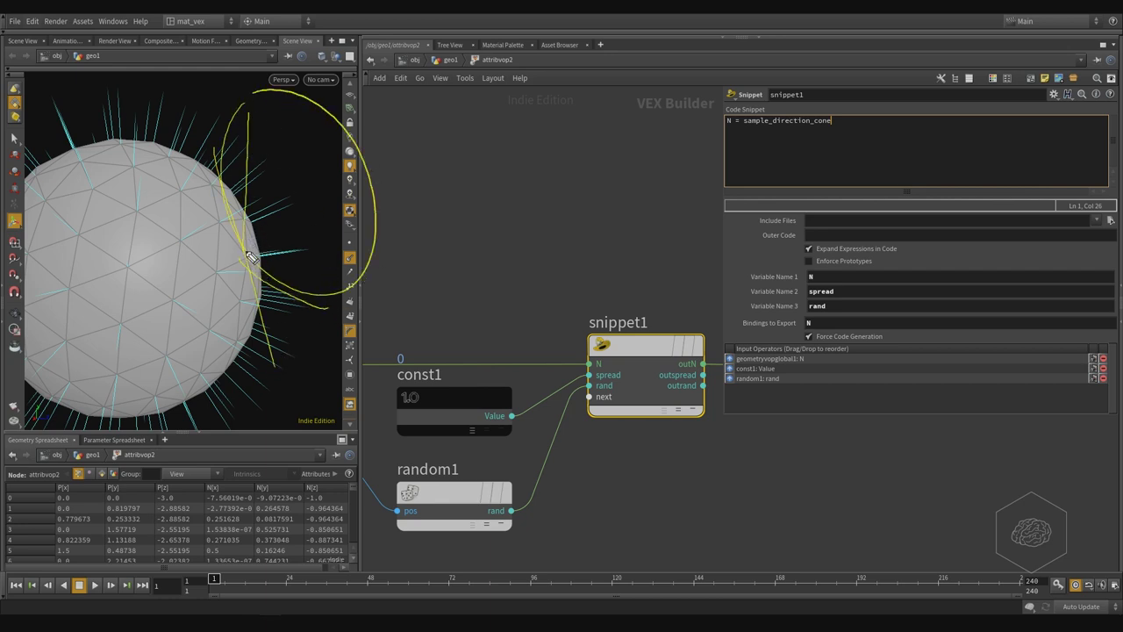
mouse_move(250, 256)
mouse_down()
mouse_move(371, 159)
mouse_move(397, 117)
mouse_up()
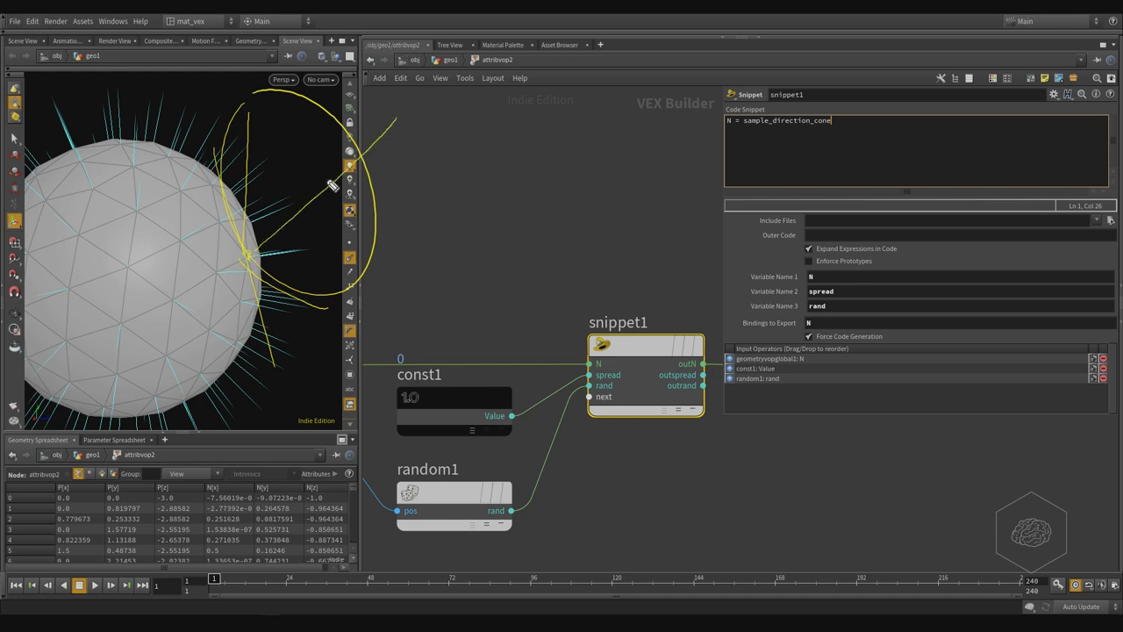
drag(333, 170, 264, 145)
mouse_move(255, 256)
mouse_down()
mouse_move(220, 100)
mouse_move(252, 253)
mouse_move(176, 141)
mouse_up()
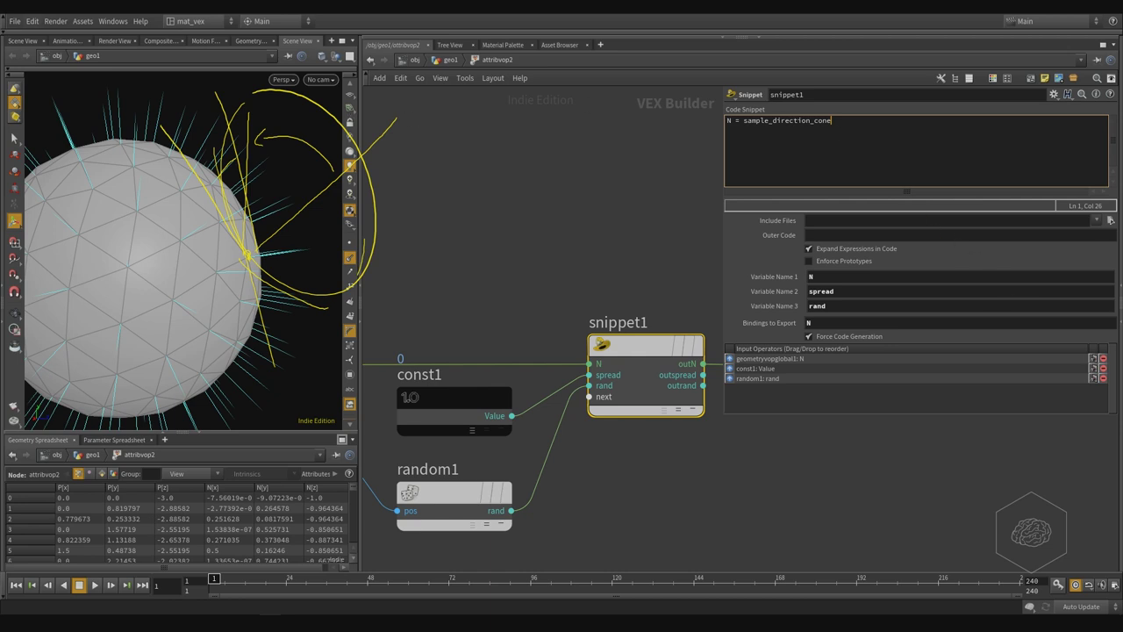
key(Escape)
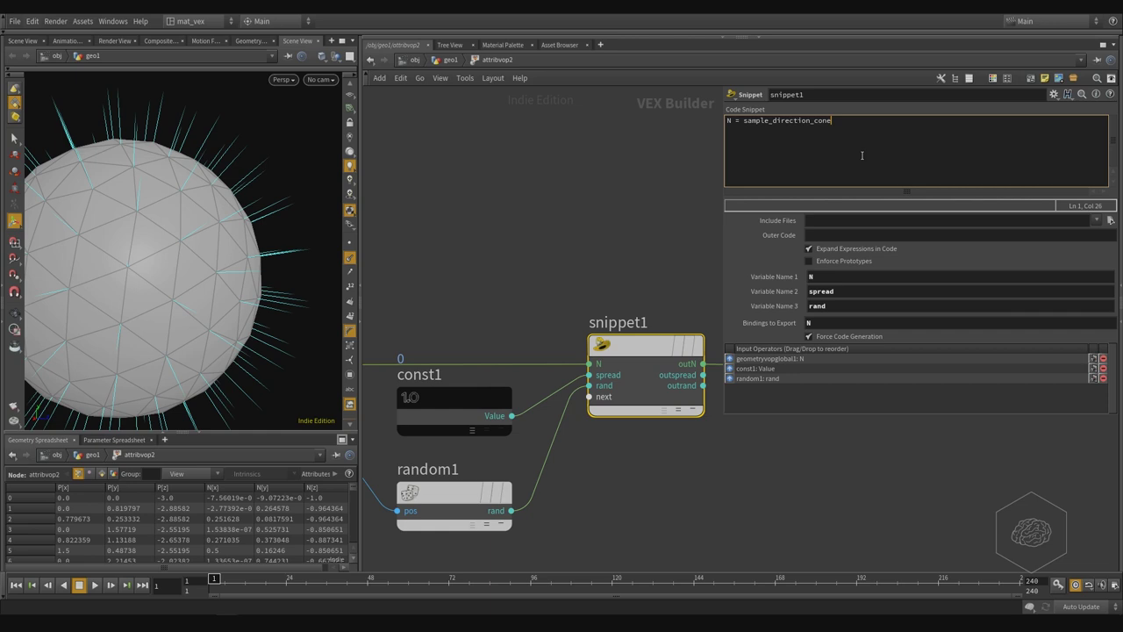
Add the parenthesised arguments N, spread and rand to the sample_direction_cone call in snippet1.
text(())
key(Left)
text(N,)
key(shift+Right)
key(shift+Right)
key(Left)
key(Right)
key(Left)
text(spread,rand)
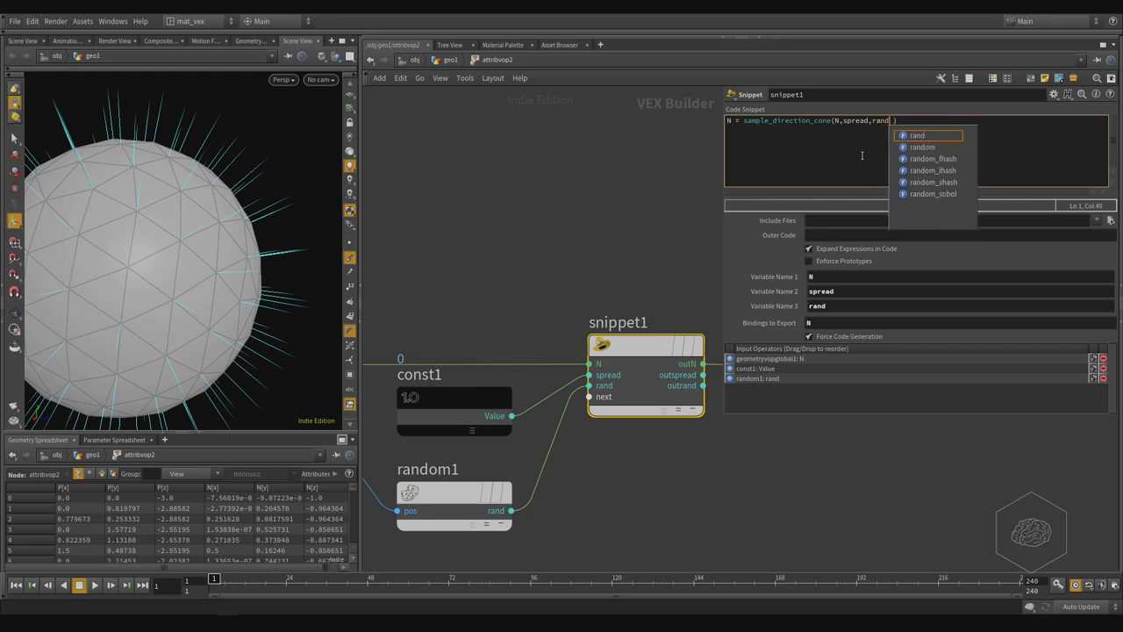
Insert a space before spread and before rand in the function call and apply snippet1's code.
key(Left)
key(Left)
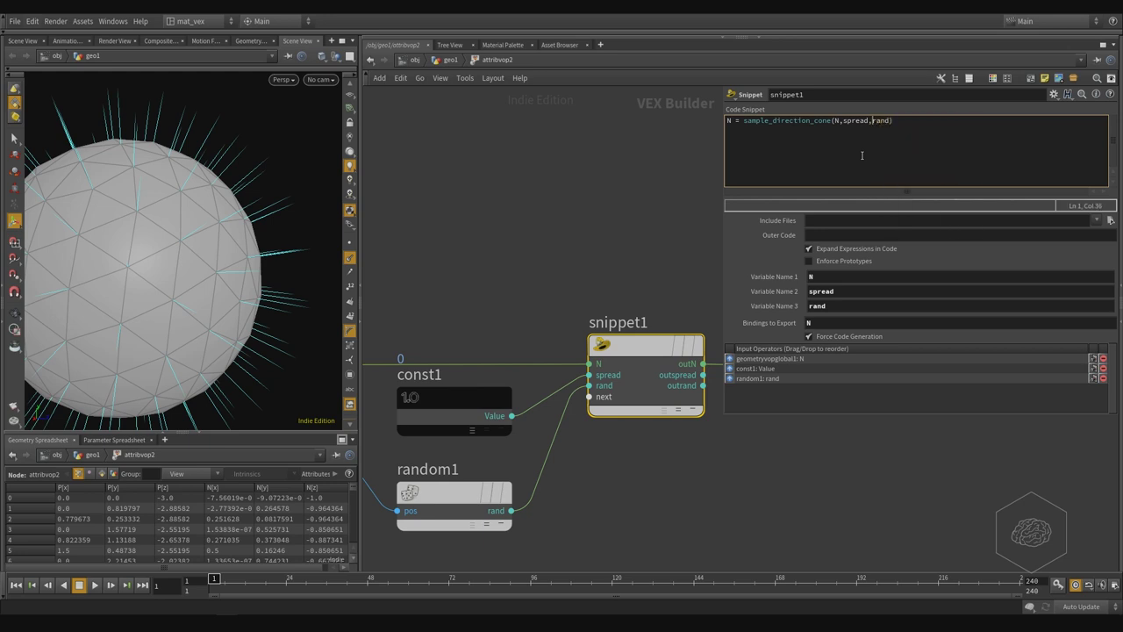
key(Left)
key(Left)
key(Left)
key(Left)
key(Left)
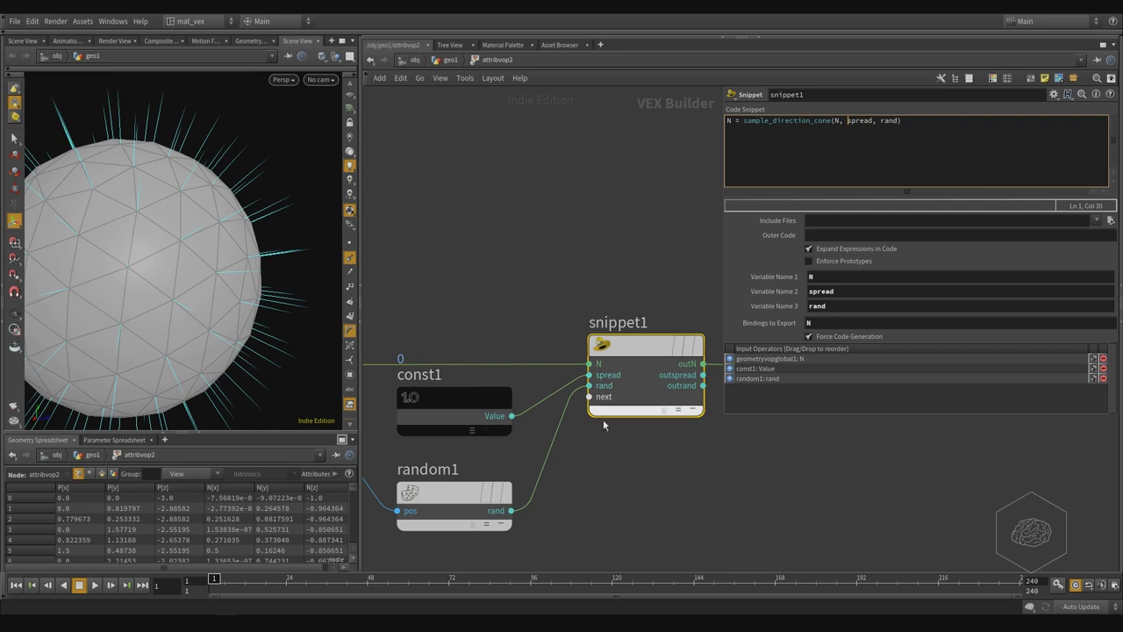
key(h)
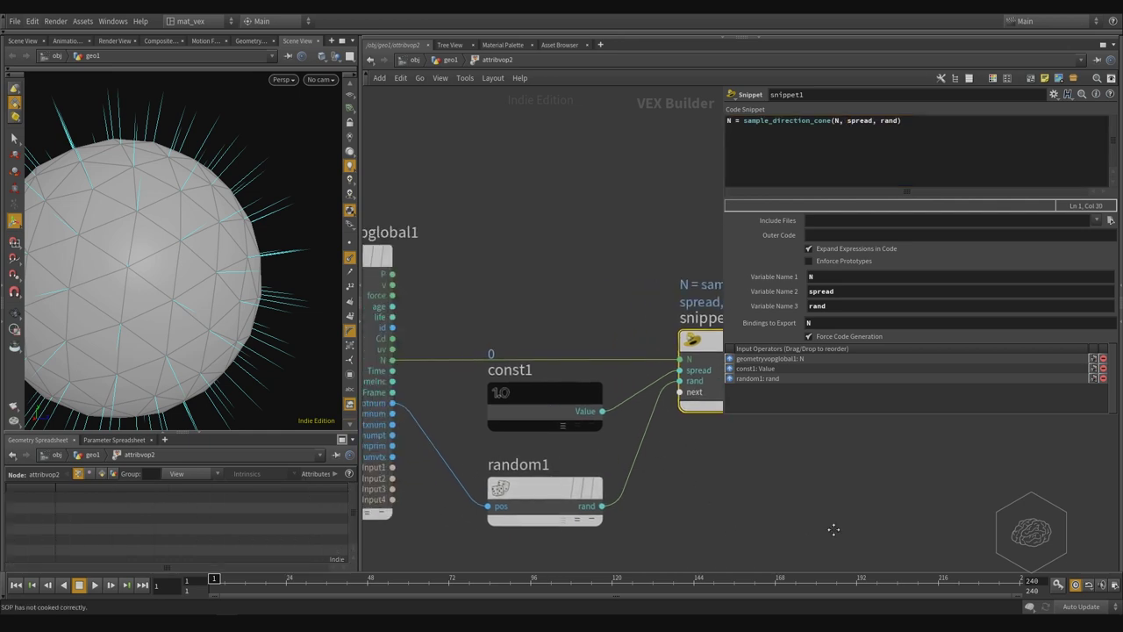
Move geometryvopoutput1 down in the VOP network so that it sits roughly level with snippet1.
scroll(602, 458, up, 4)
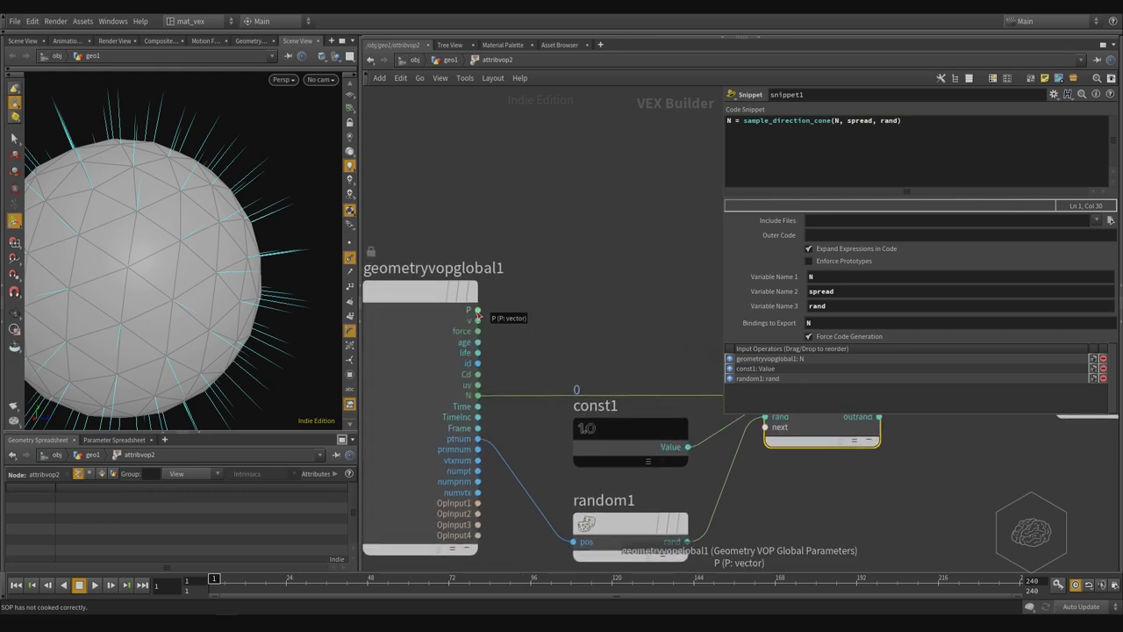
click(477, 310)
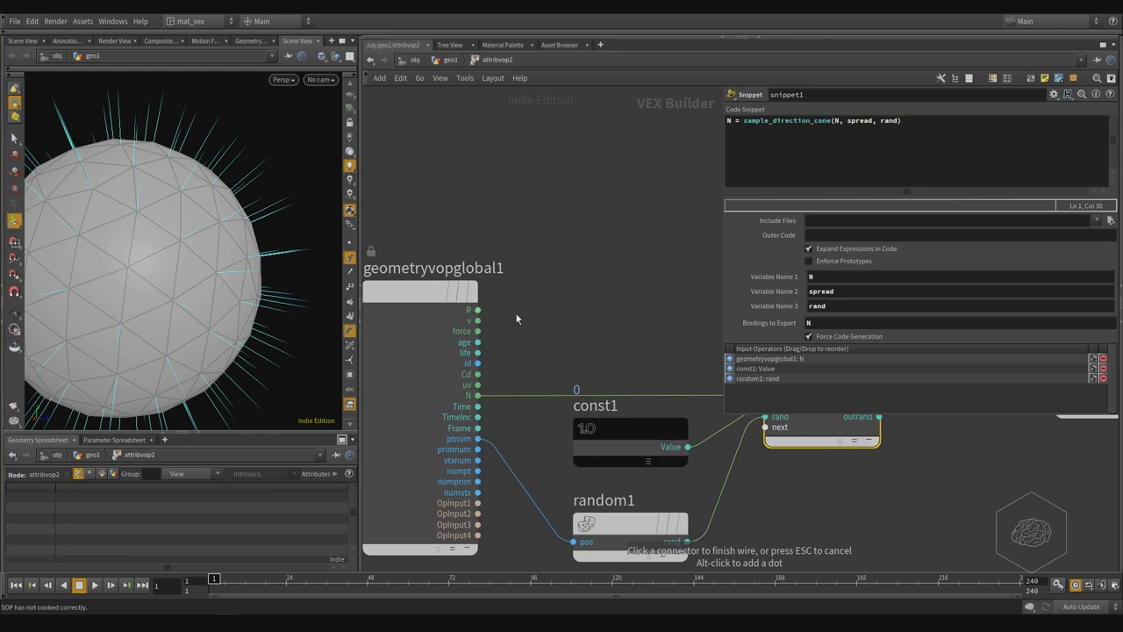
key(Escape)
middle_drag(633, 309, 570, 293)
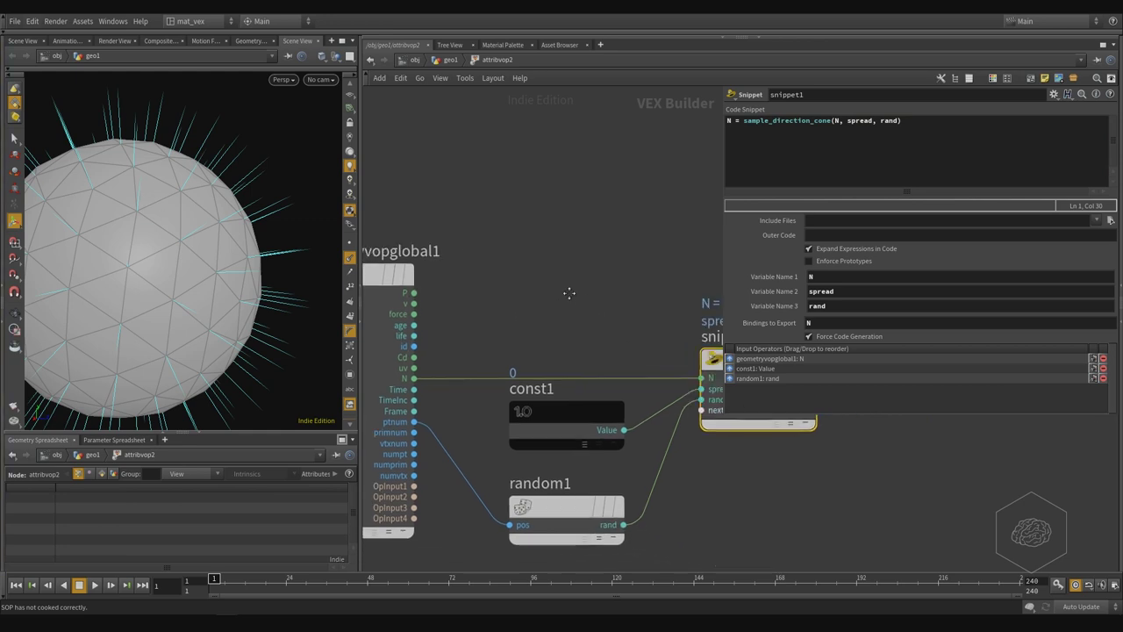
scroll(570, 288, down, 3)
middle_drag(619, 261, 499, 357)
middle_drag(731, 498, 646, 495)
drag(639, 335, 652, 483)
middle_drag(597, 406, 644, 408)
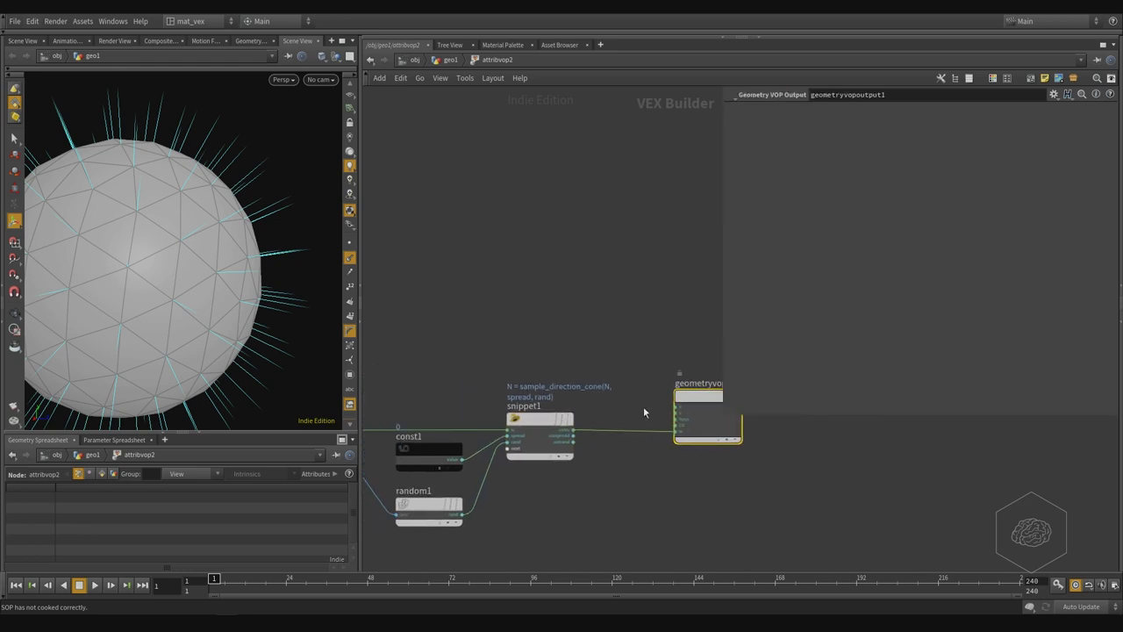
Set const1's 1 Float Default to 0.697.
click(539, 420)
click(428, 452)
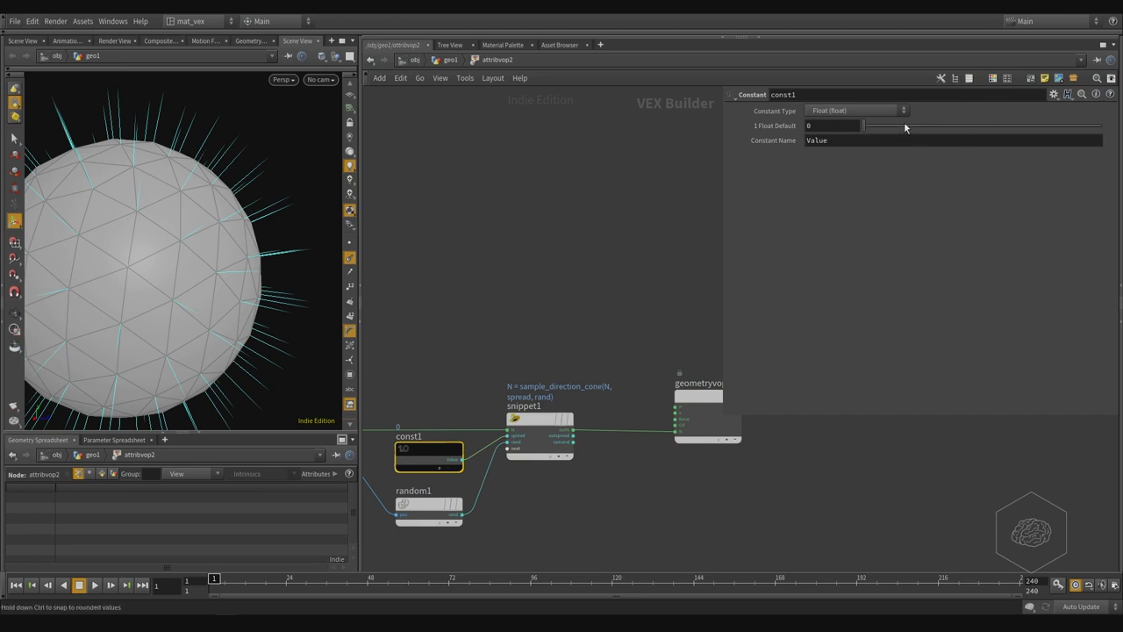
drag(906, 125, 1030, 149)
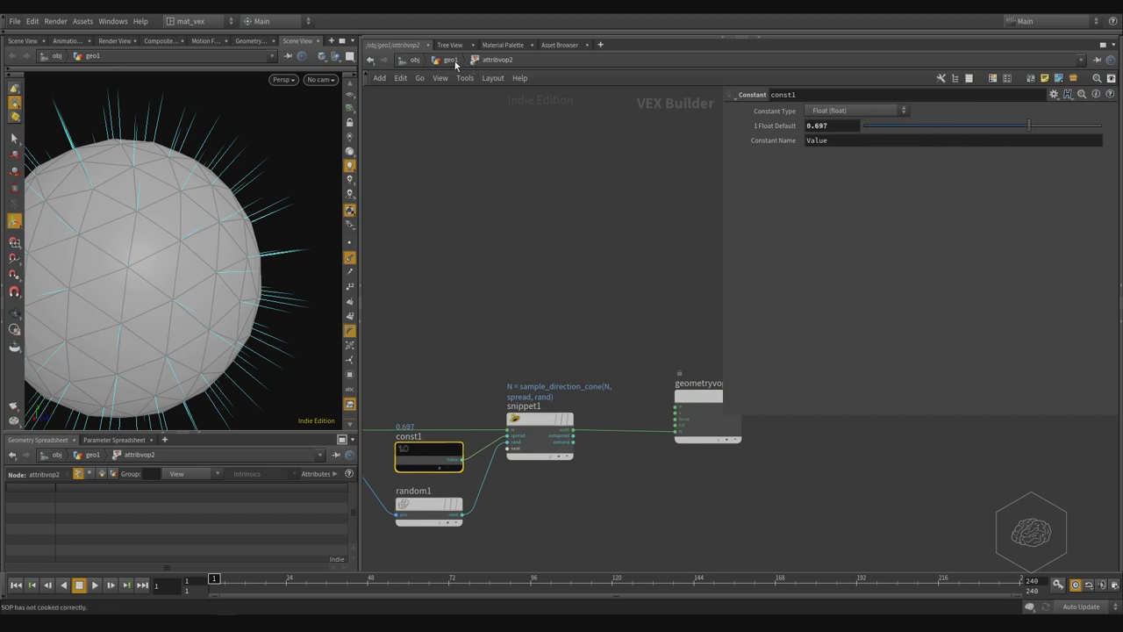
Check attribvop2 in the geo1 network, go back inside it and end snippet1's code line with a semicolon.
click(450, 59)
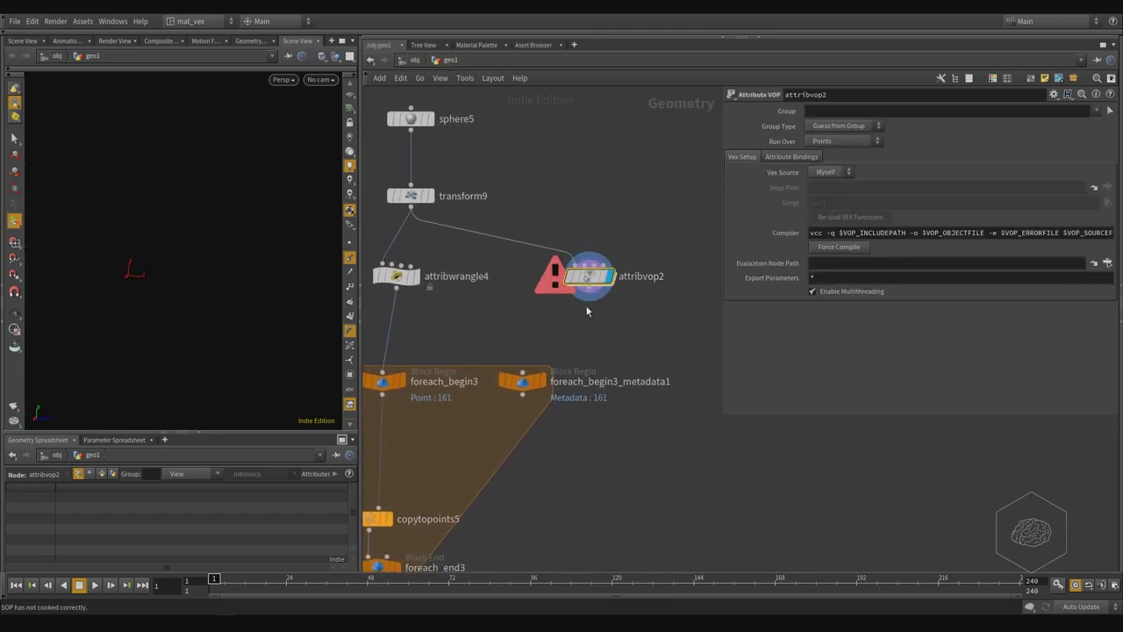
double_click(599, 275)
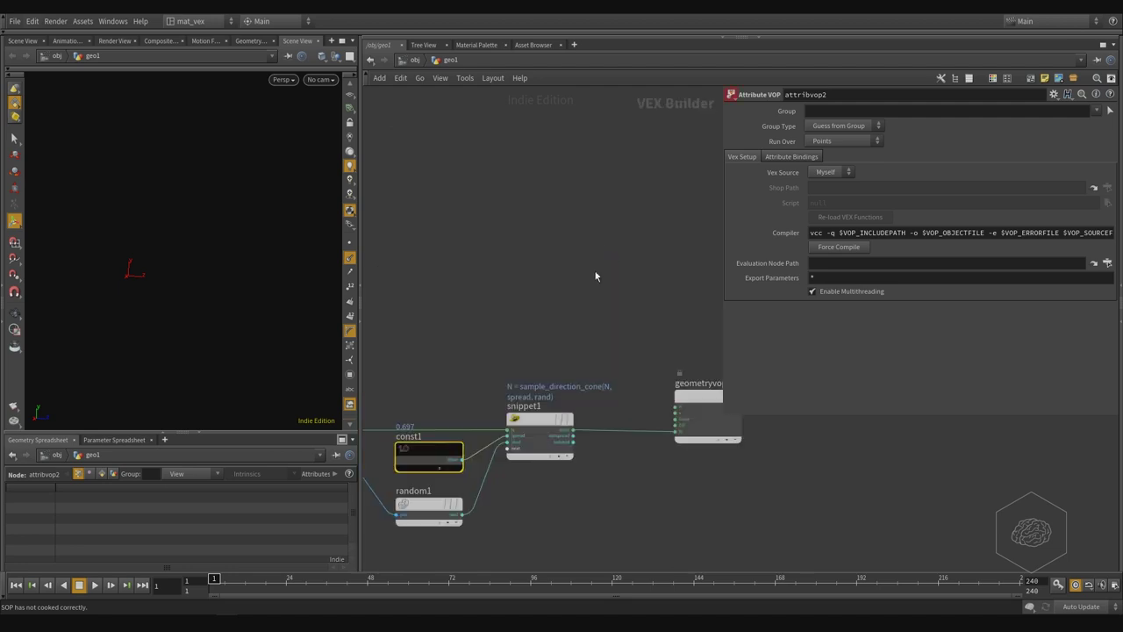
click(581, 344)
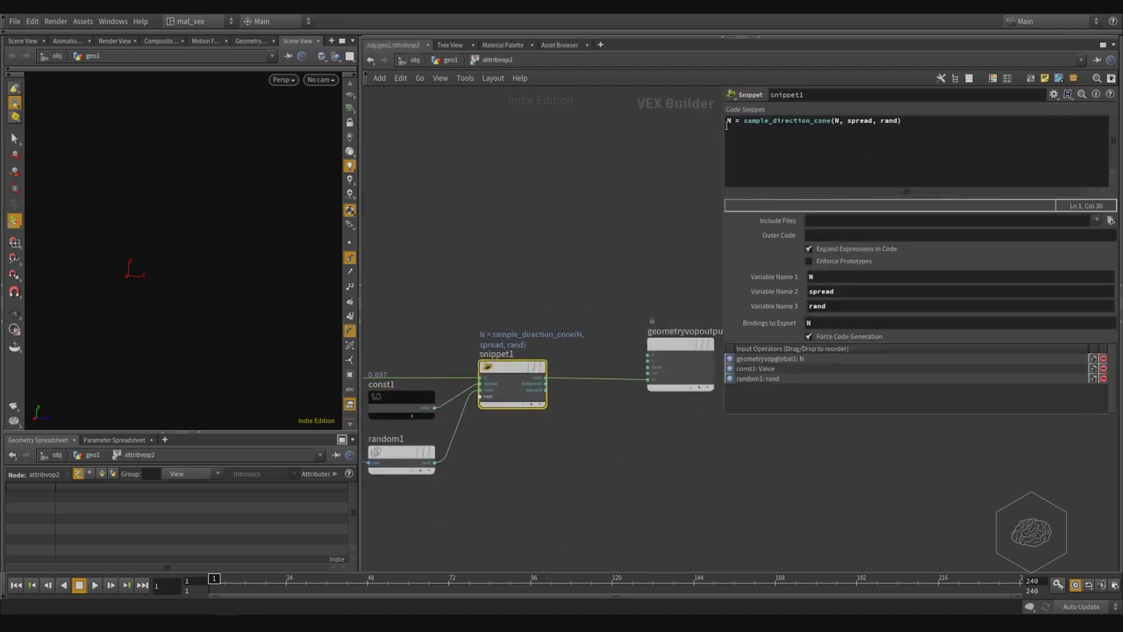
click(921, 130)
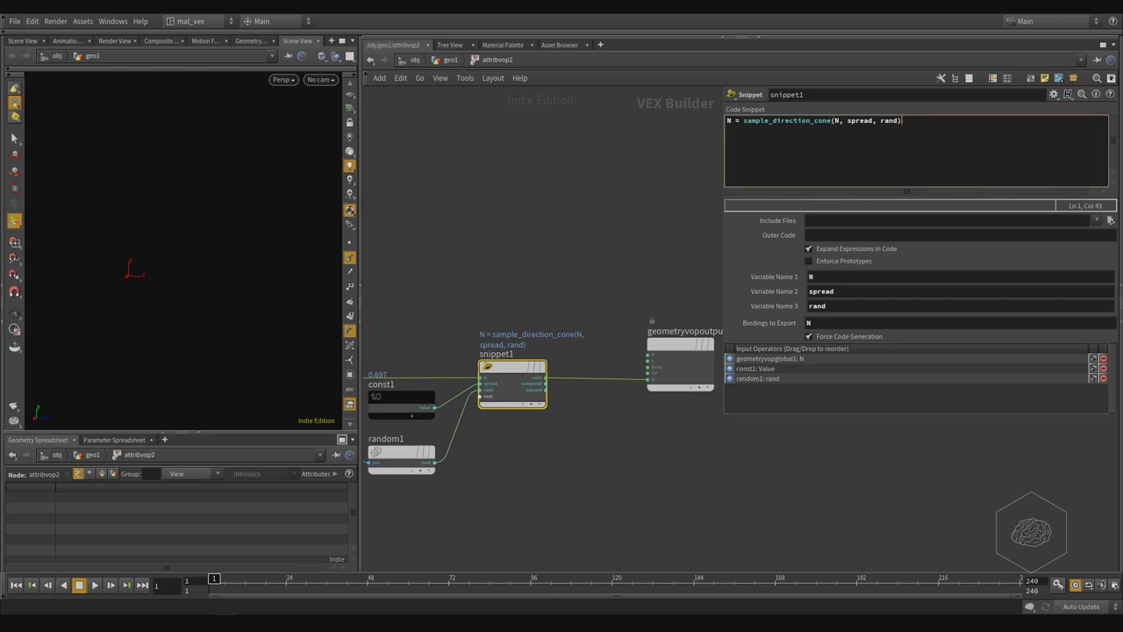
text(;)
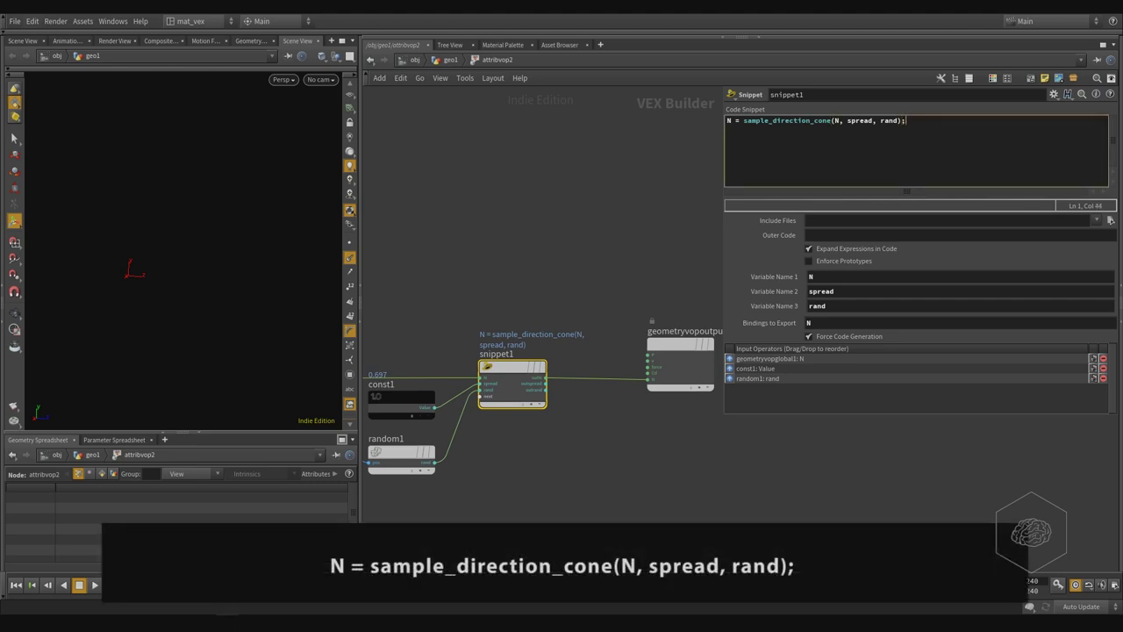
click(595, 192)
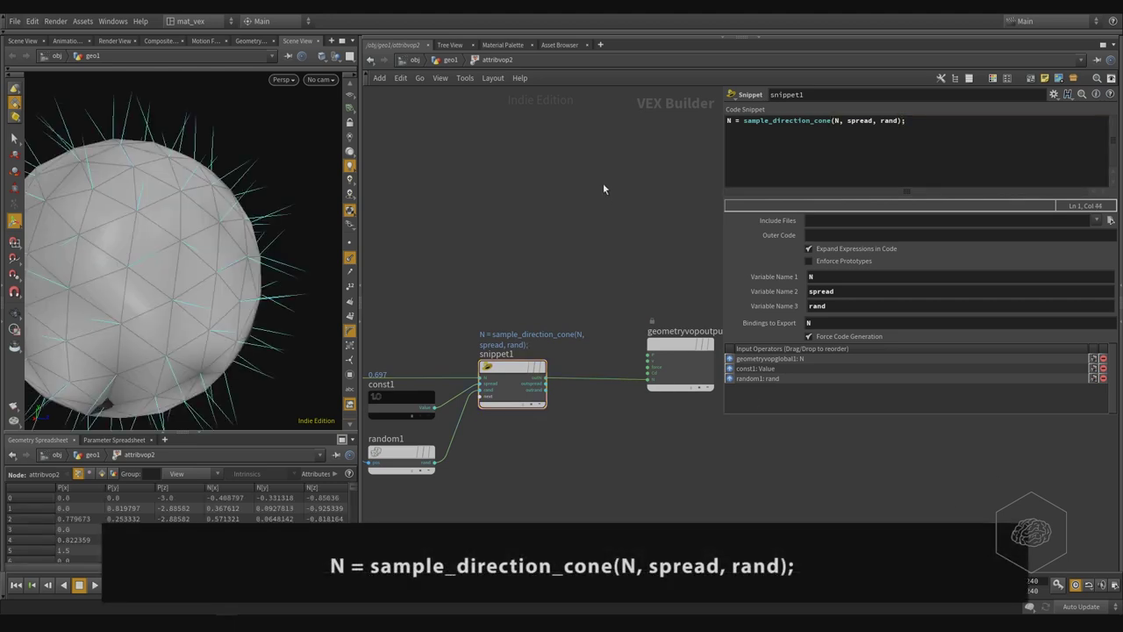
Set const1's 1 Float Default to 0.537.
middle_drag(542, 205, 575, 197)
click(452, 60)
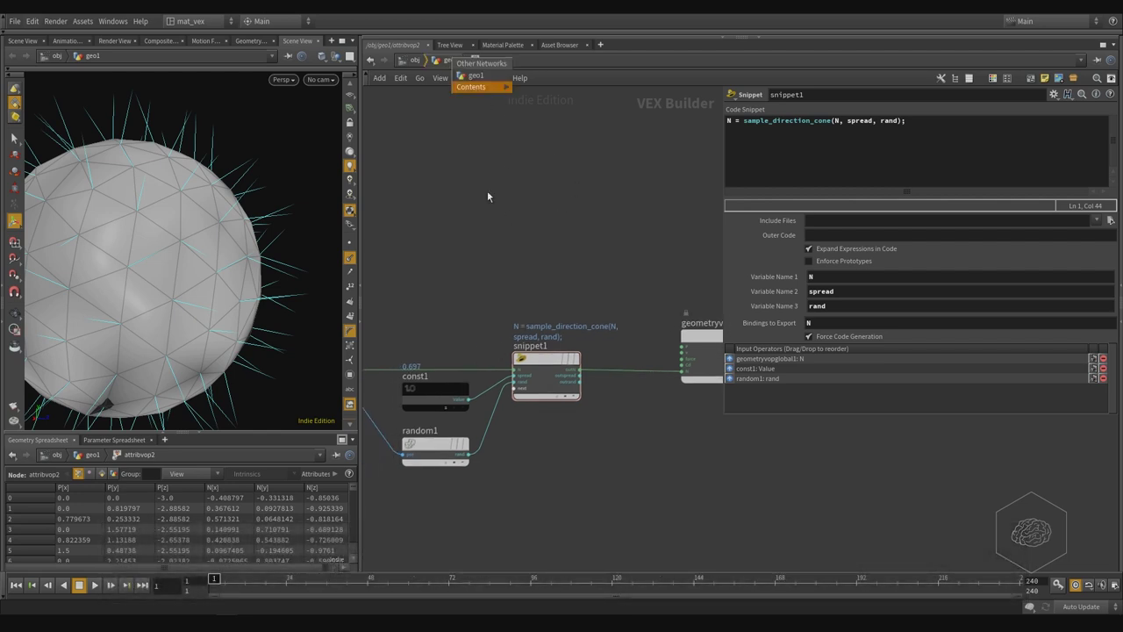
click(439, 306)
click(422, 388)
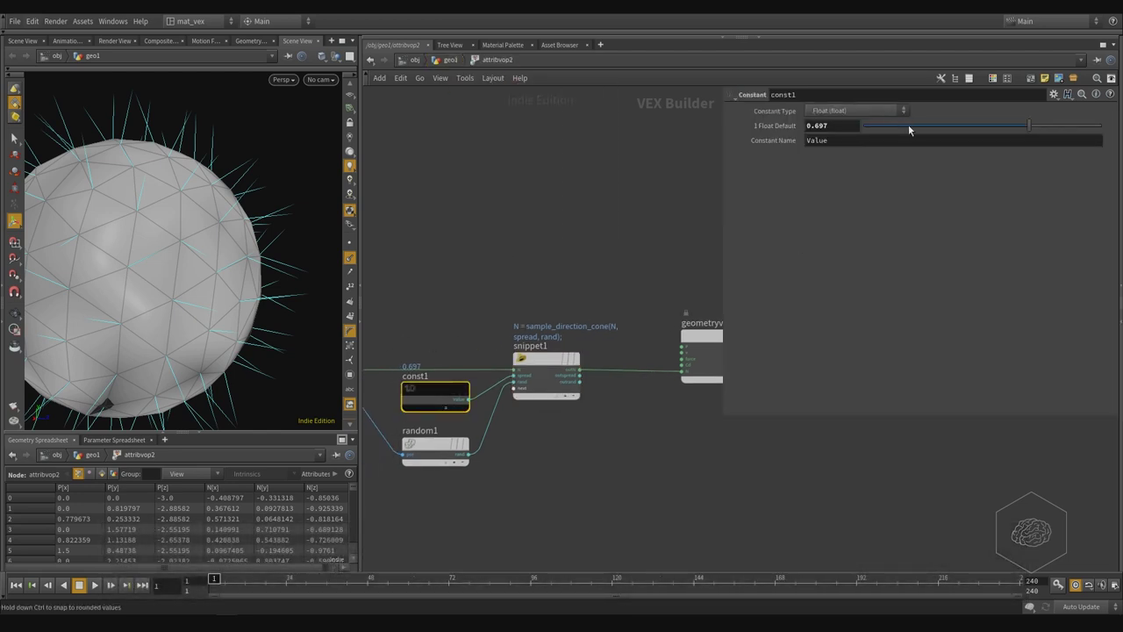
drag(908, 125, 991, 120)
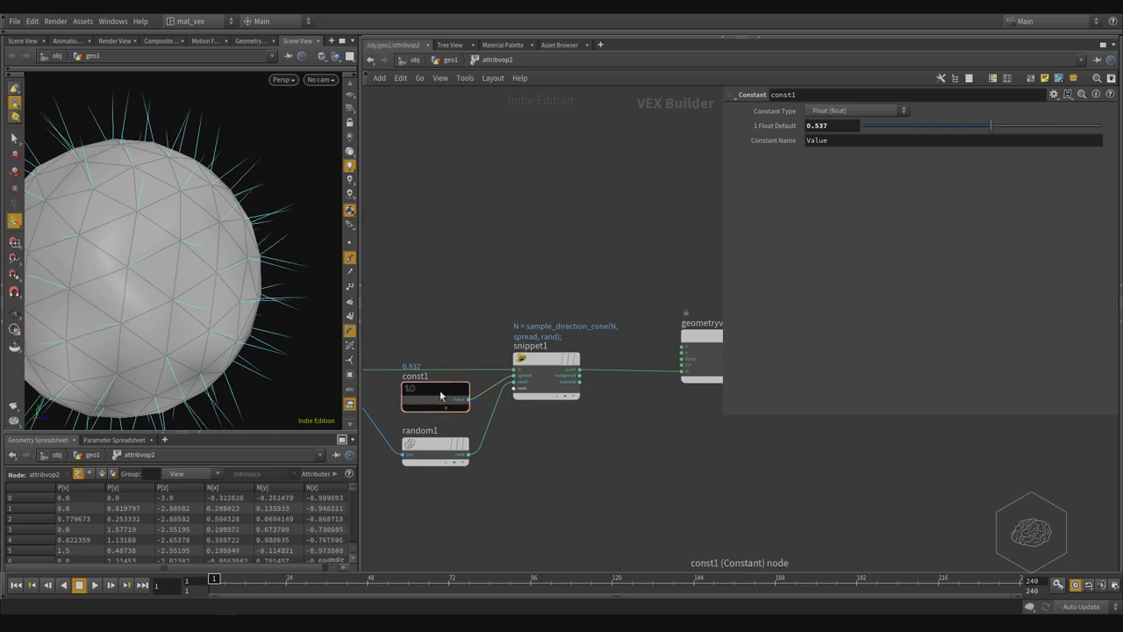
Add a Parameter node to the VOP network and place it above const1.
key(Tab)
text(par)
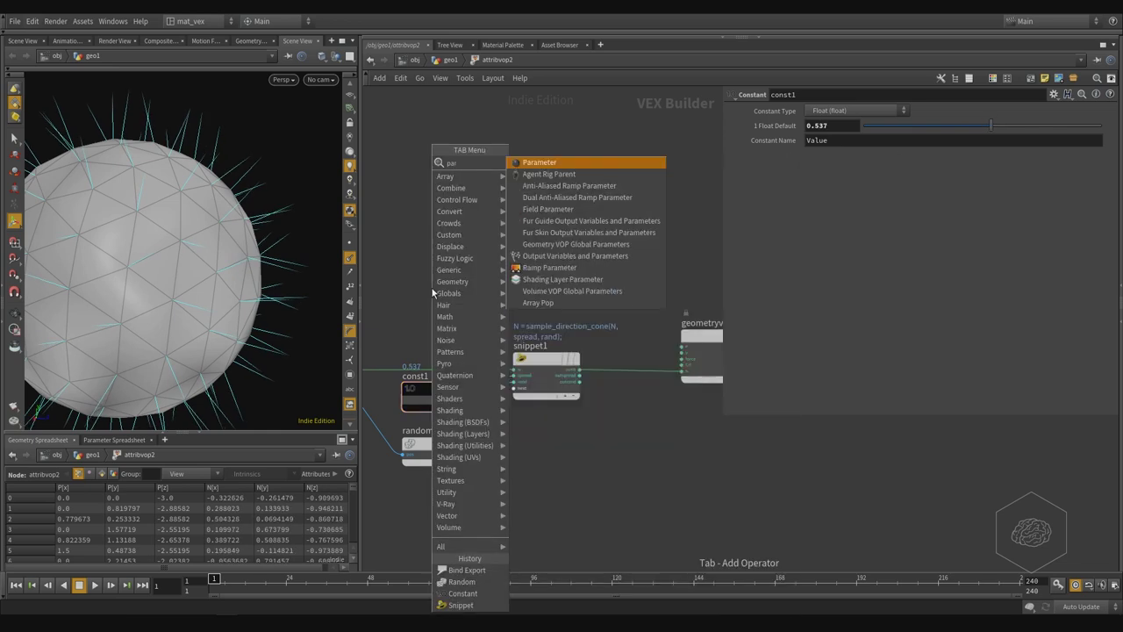
key(Return)
click(432, 292)
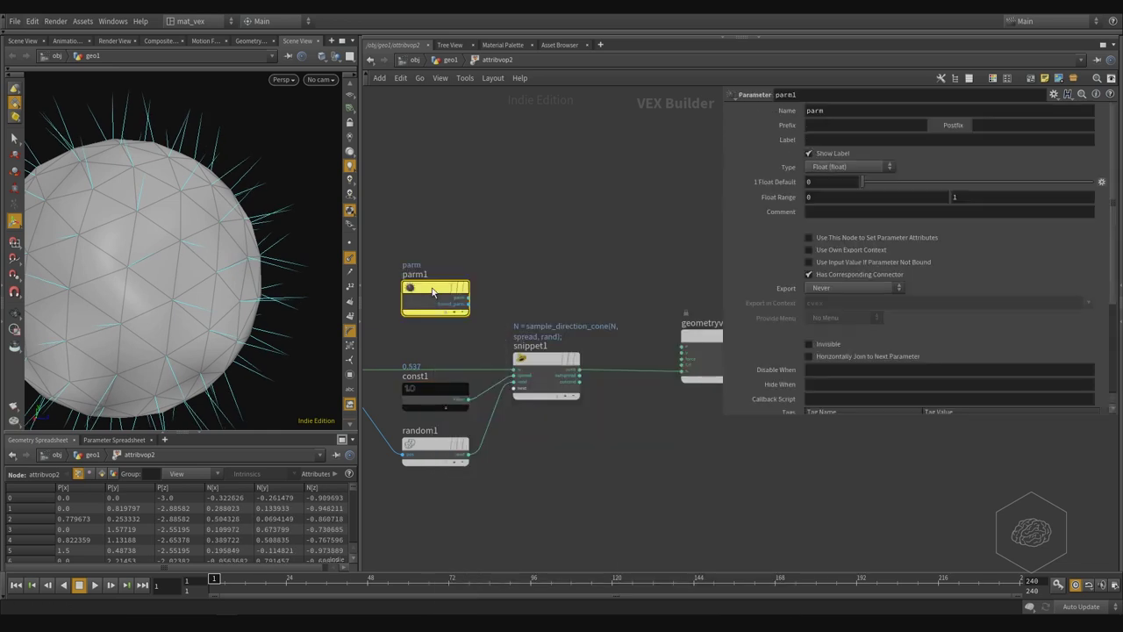
drag(458, 213, 439, 338)
Set both the name and the label of the Parameter node to value_spread.
drag(823, 111, 790, 123)
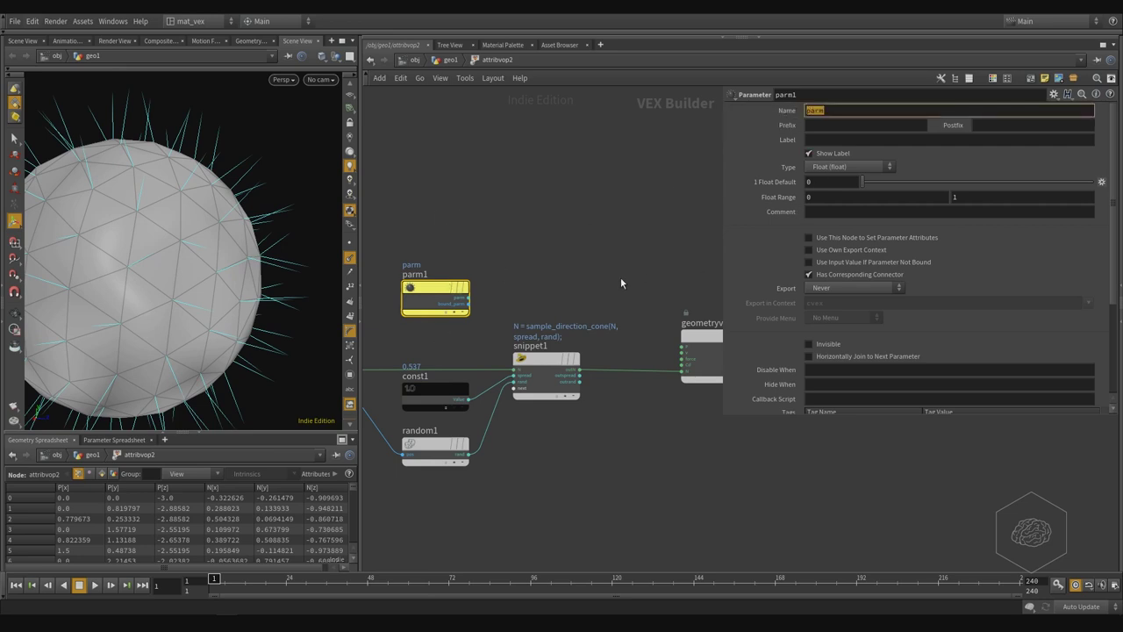
text(value_spread)
key(shift+Left)
key(shift+Left)
key(shift+Left)
key(shift+Left)
key(shift+Left)
key(shift+Left)
key(shift+Home)
key(ctrl+c)
key(Tab)
key(Tab)
key(Tab)
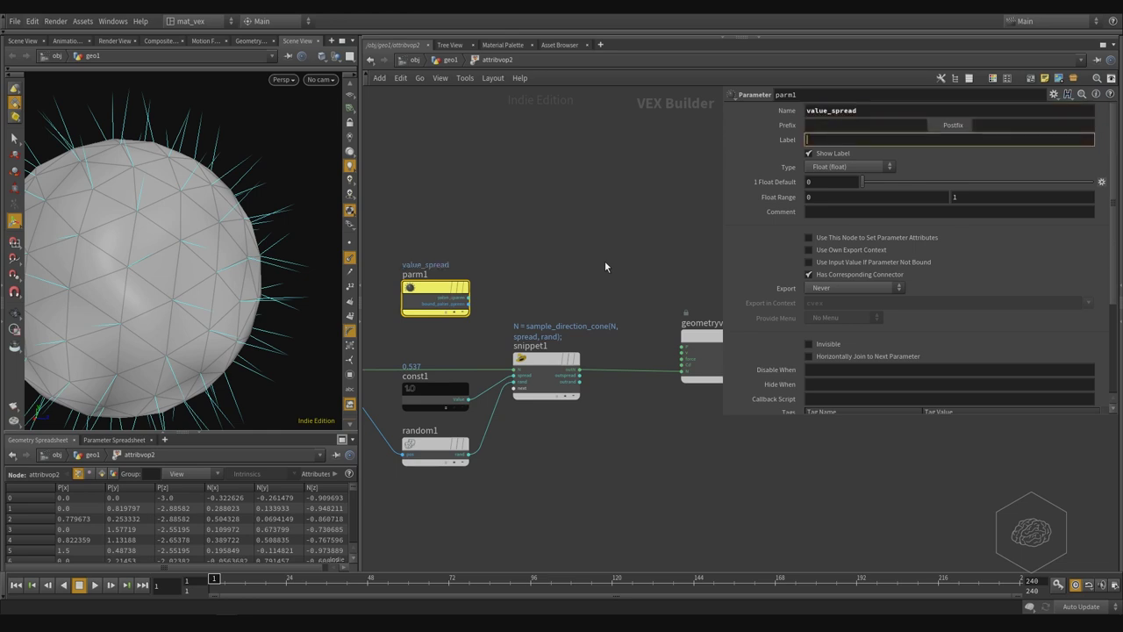
key(ctrl+v)
key(Tab)
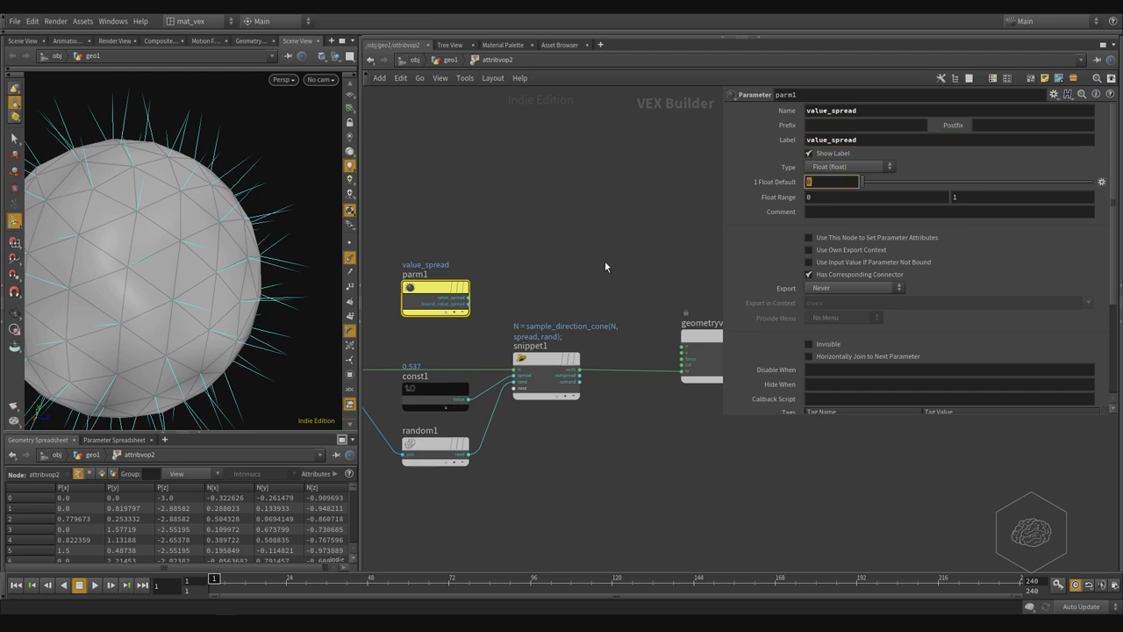
Set the value_spread parameter's Float Range from -100 to +100.
key(Tab)
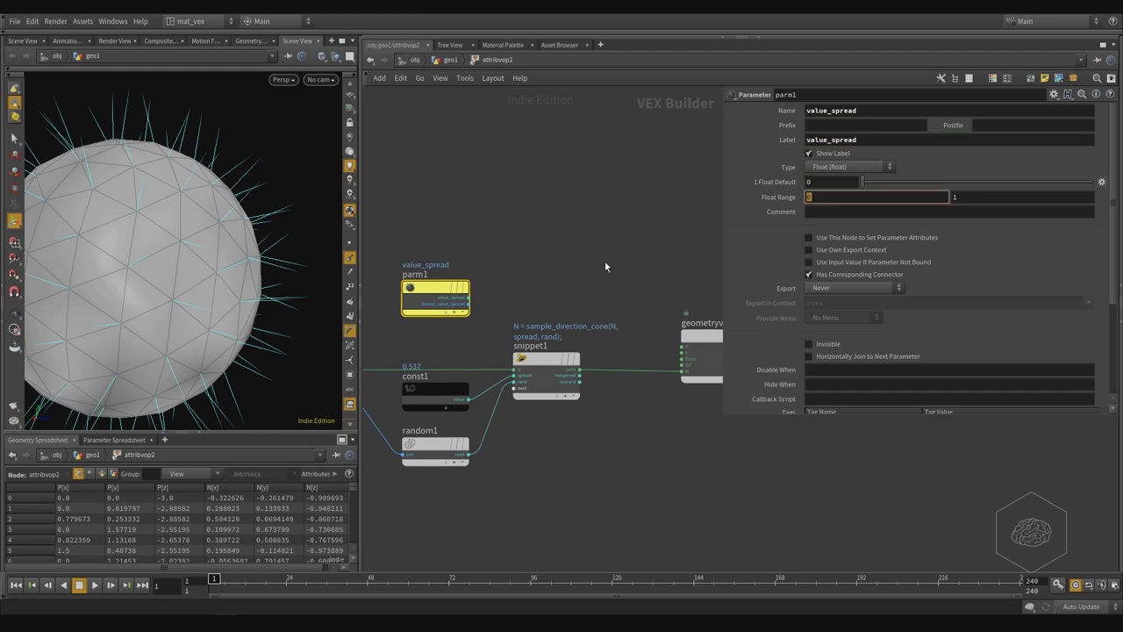
text(-100)
key(Tab)
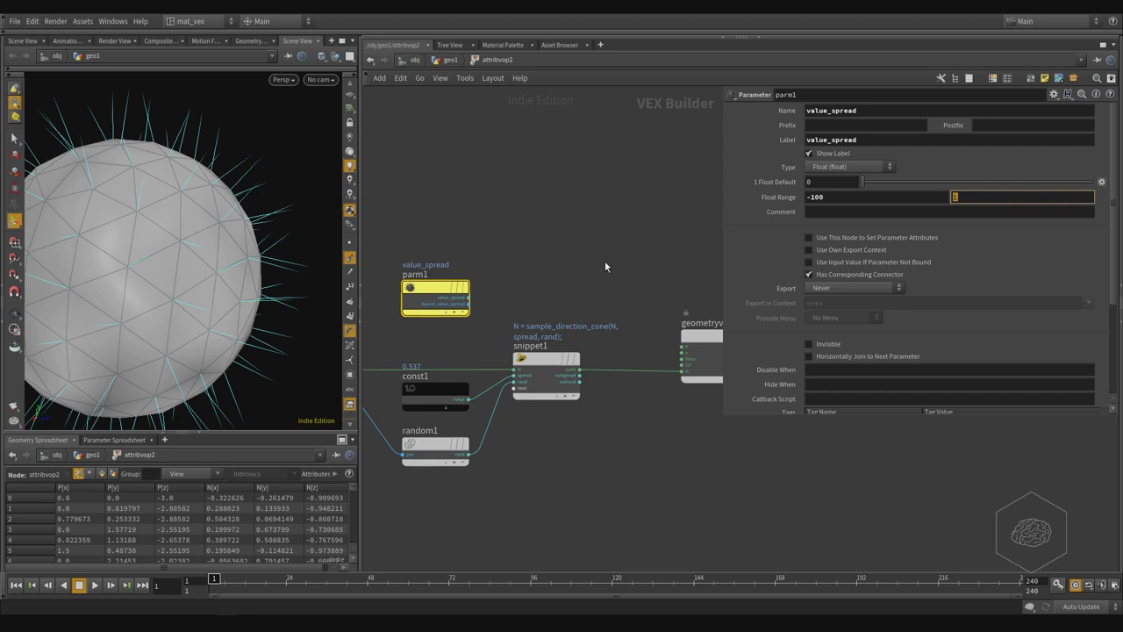
text(+100)
key(Return)
Wire parm1's value_spread output into snippet1's spread input in place of const1.
scroll(438, 342, up, 3)
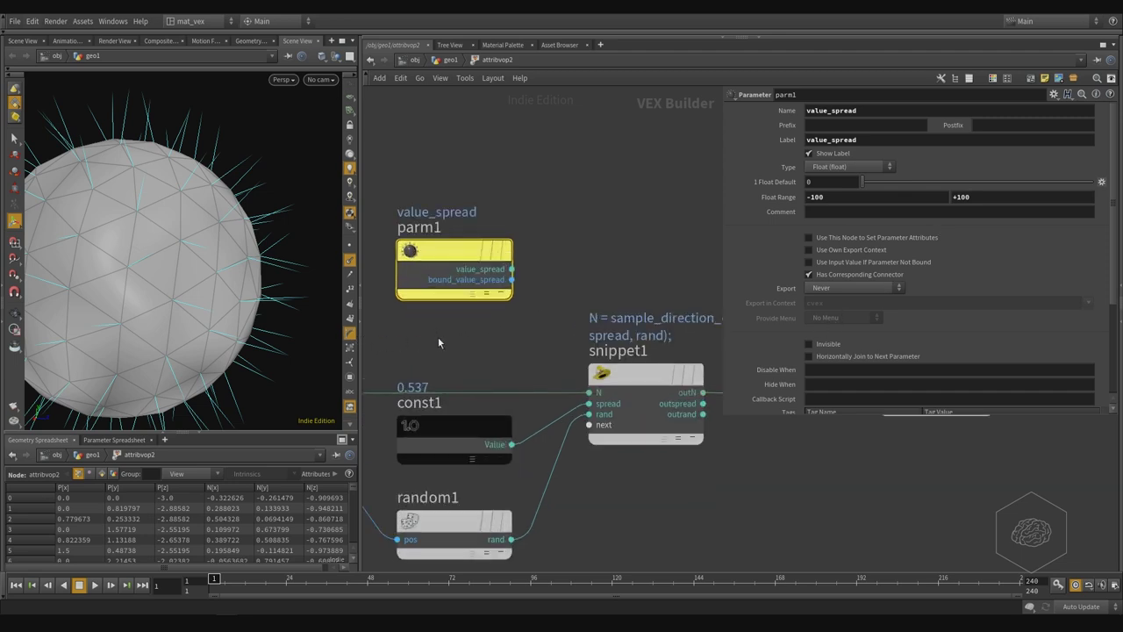
click(512, 269)
click(589, 404)
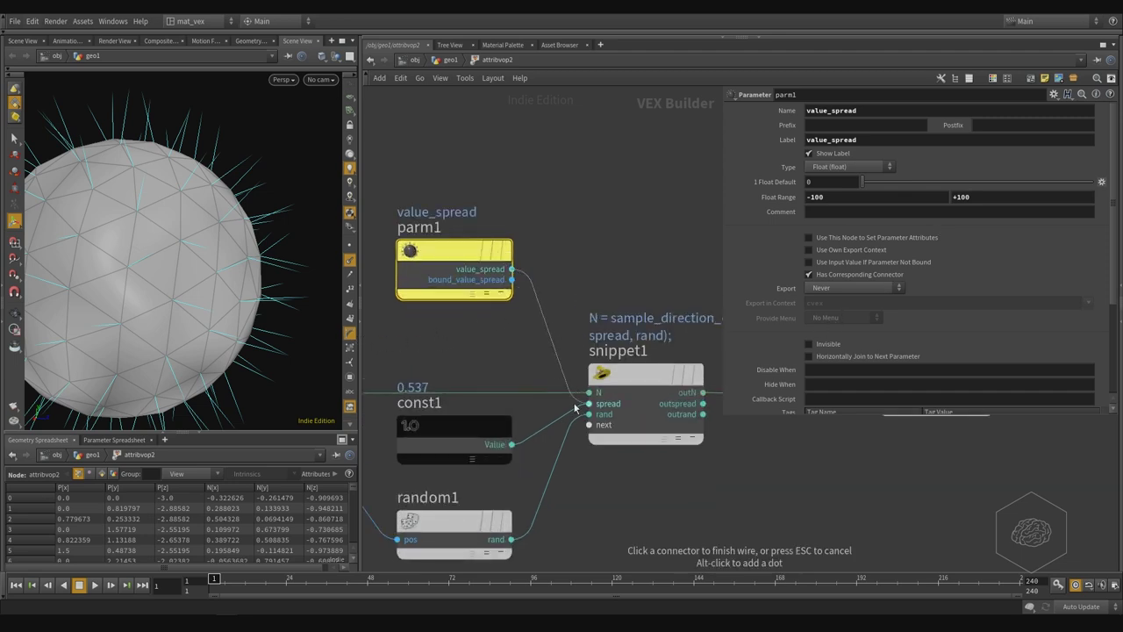
middle_drag(582, 243, 594, 254)
Try to promote parm1's 1 Float Default parameter, and close the Houdini Console.
drag(568, 183, 514, 324)
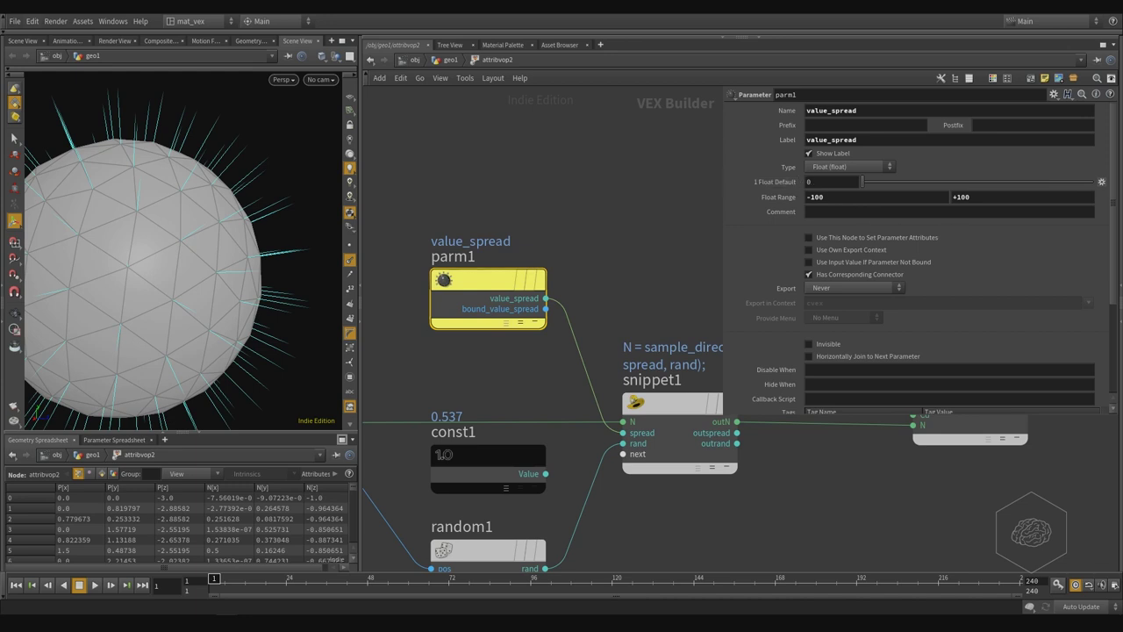
click(1102, 181)
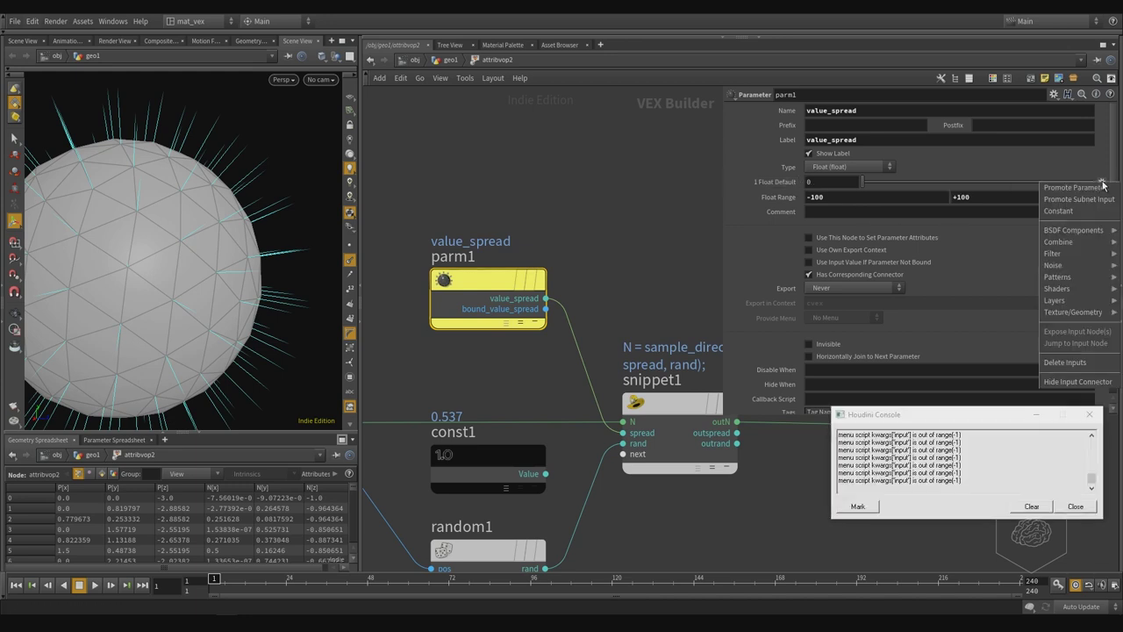
click(1100, 191)
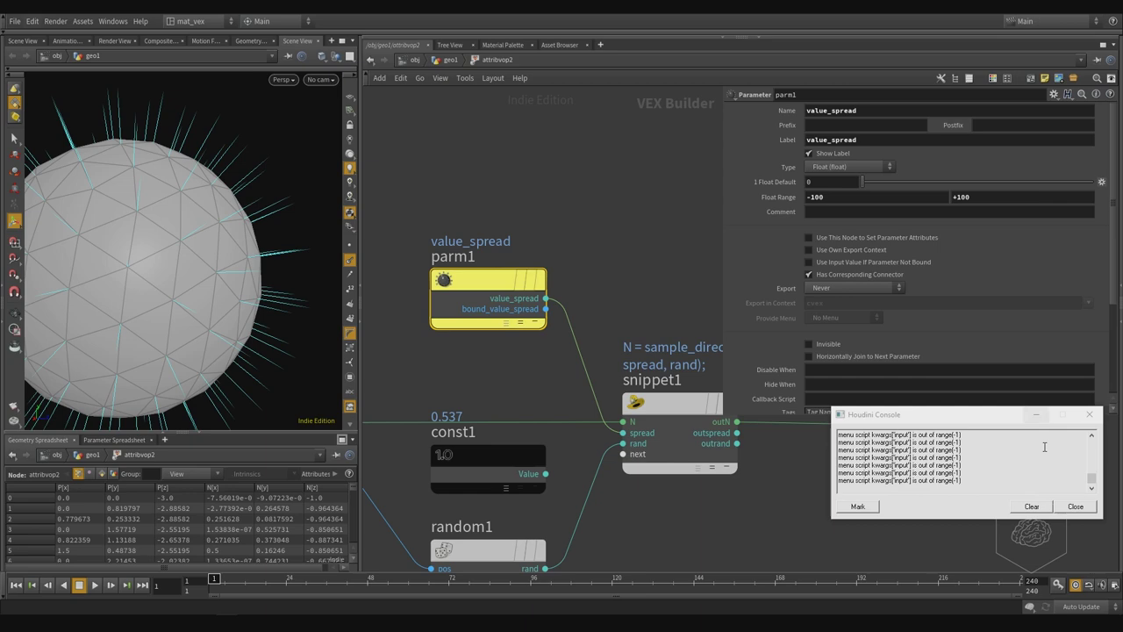
click(1076, 506)
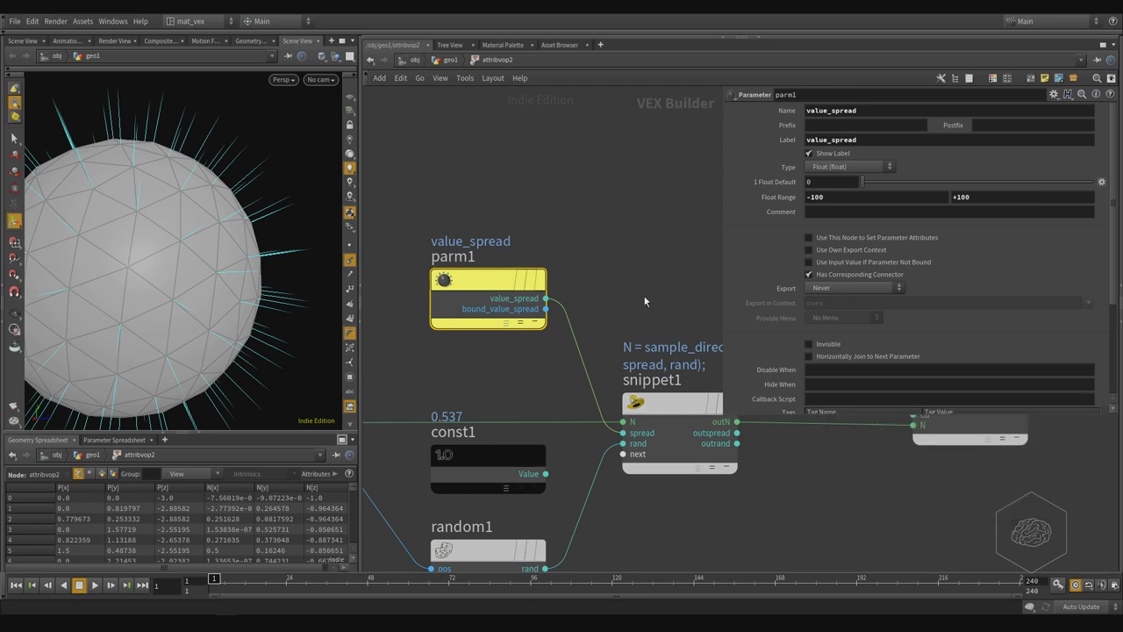
Return to the geo1 network and set attribvop2's value_spread to 72.9.
click(450, 60)
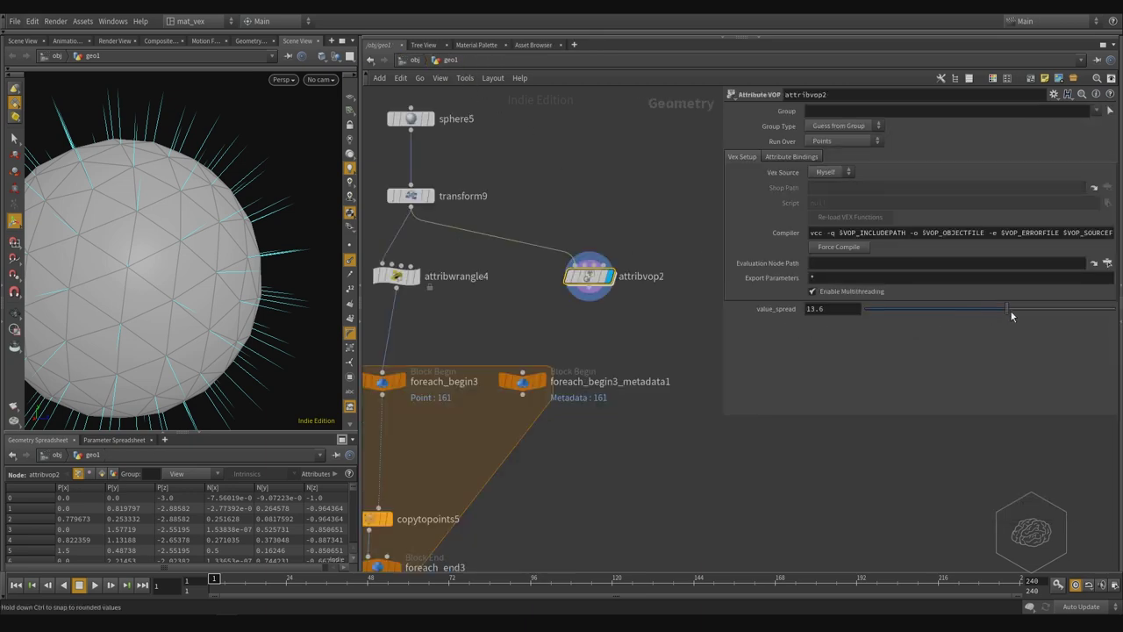
drag(1011, 312, 1043, 337)
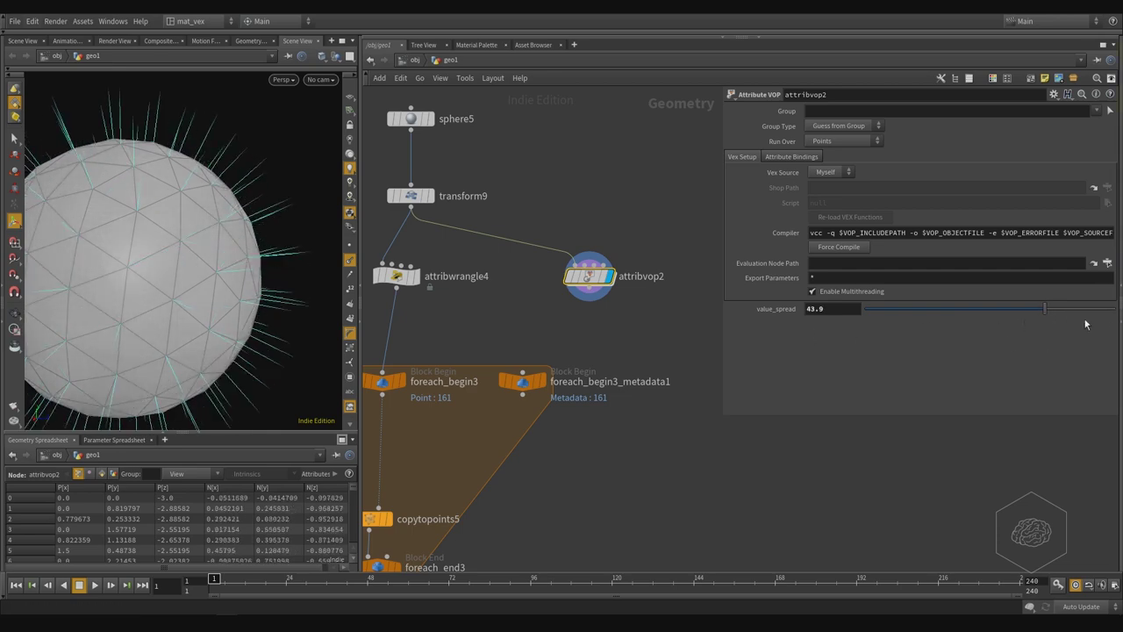
drag(1045, 310, 1081, 310)
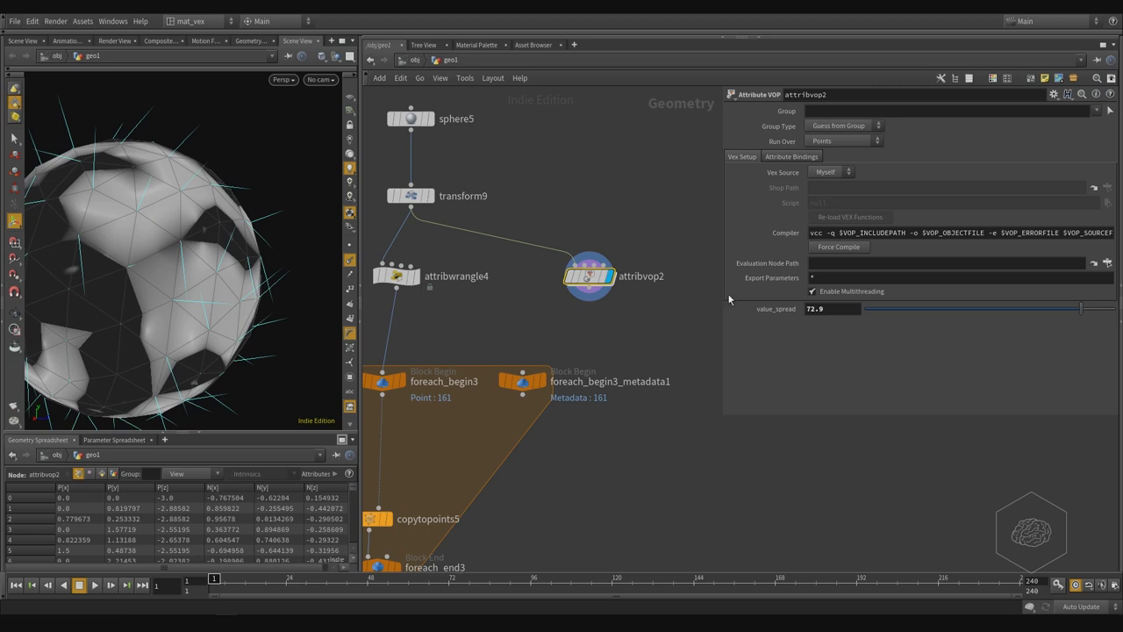
Delete the value_spread Parameter node inside attribvop2 and reconnect const1's Value output to snippet1's spread input.
double_click(597, 279)
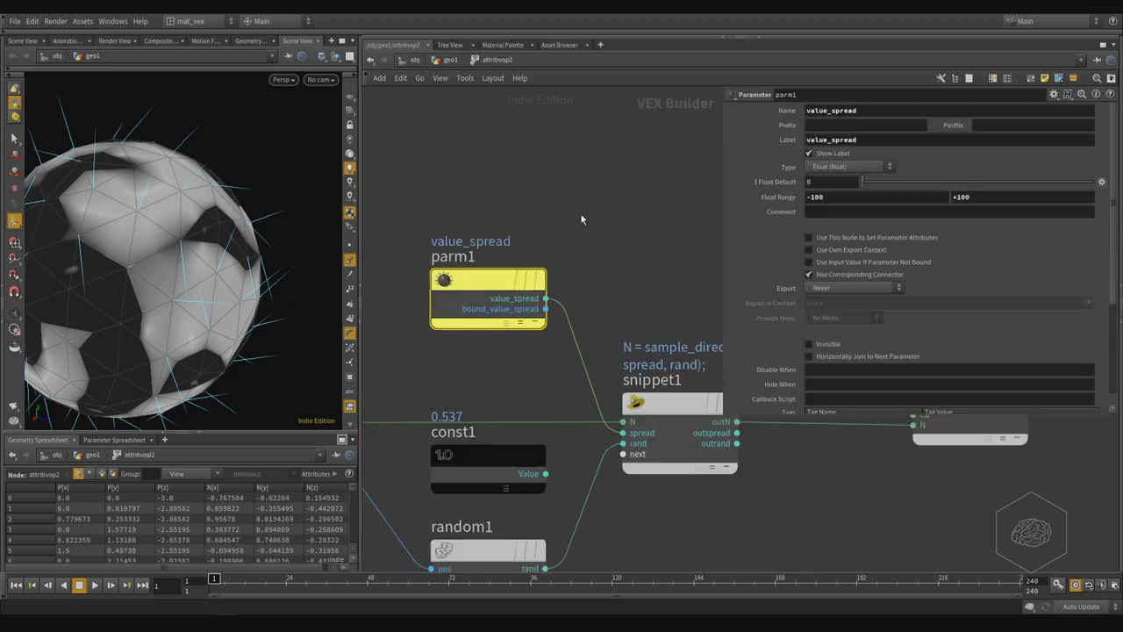
key(Delete)
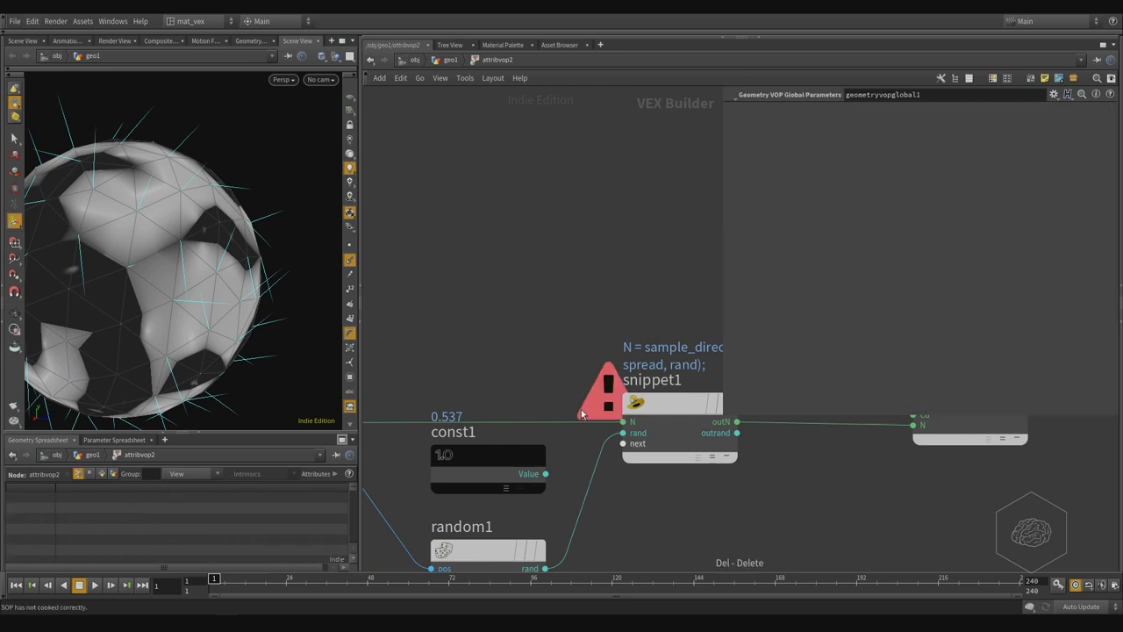
click(546, 474)
click(623, 444)
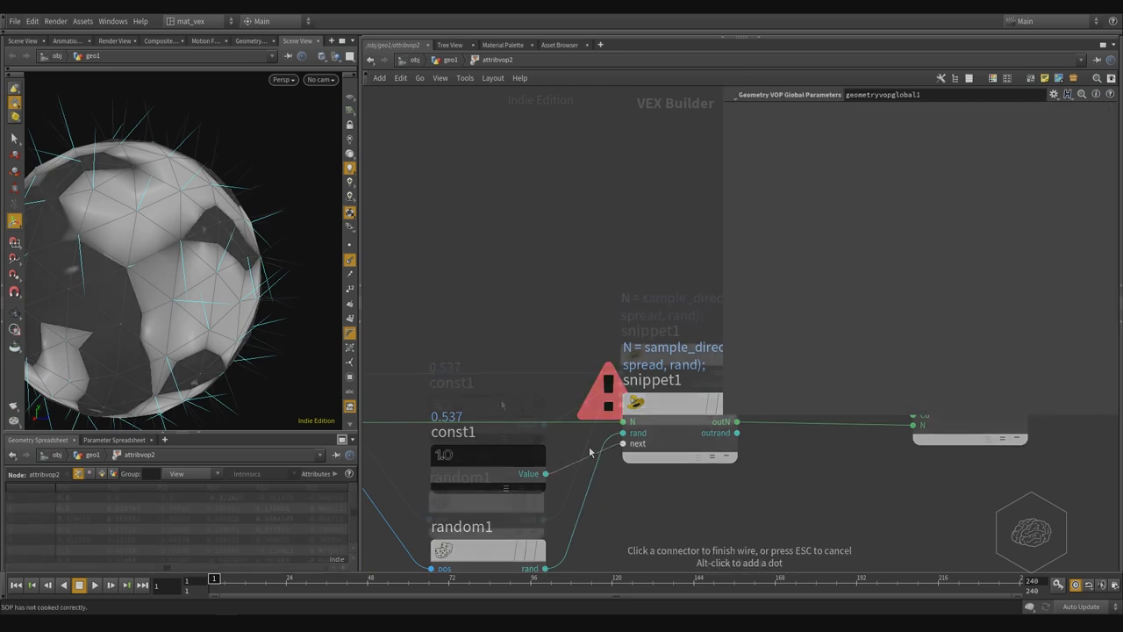
Set const1's 1 Float Default to 0.369.
click(497, 401)
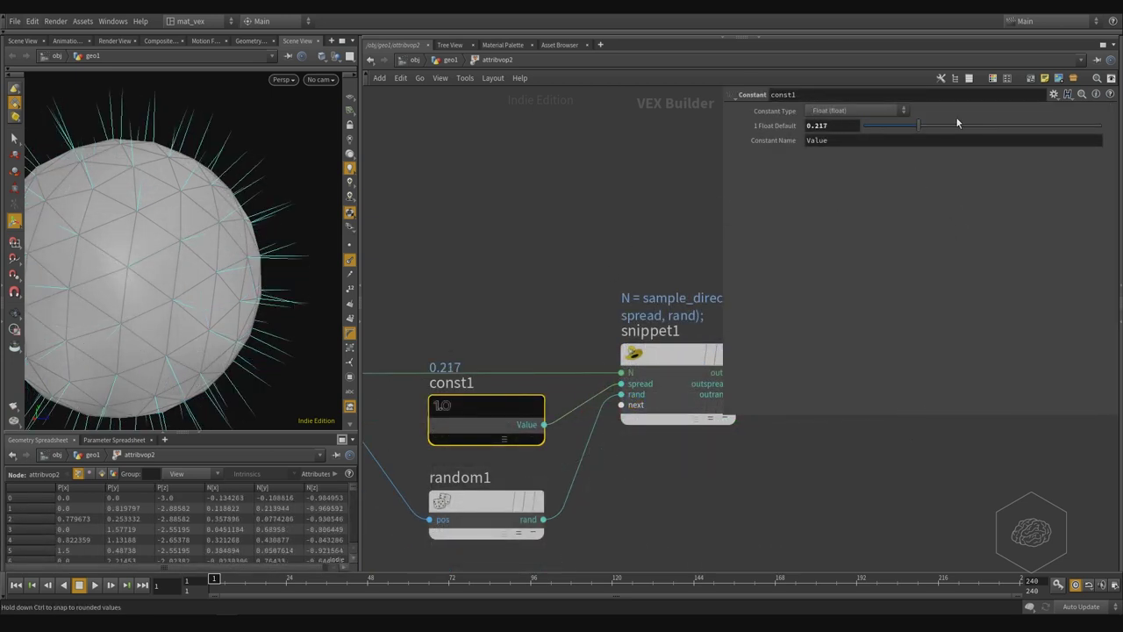
drag(990, 125, 944, 136)
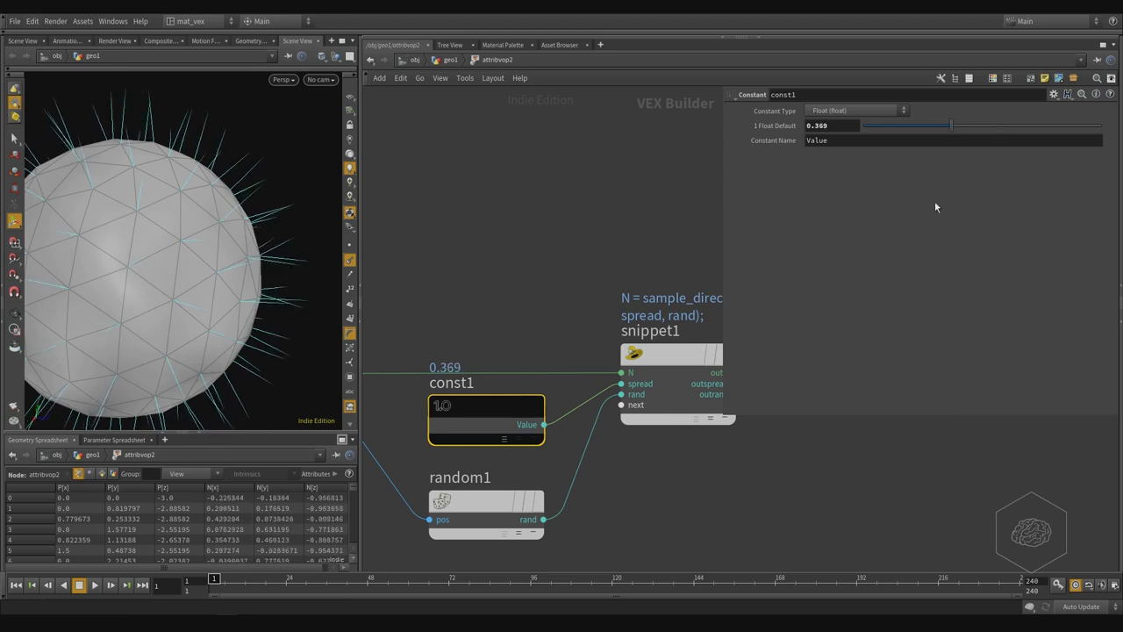
Check const1's parameter interface options and attribvop2's parameters in the geo1 network.
middle_drag(423, 232, 456, 251)
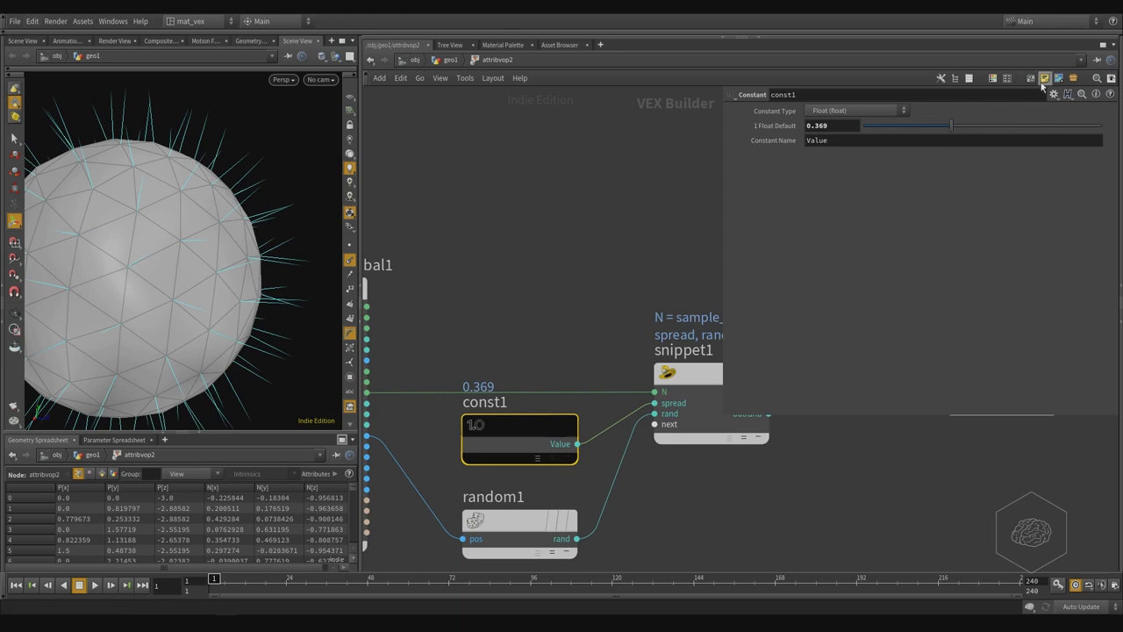
click(1054, 94)
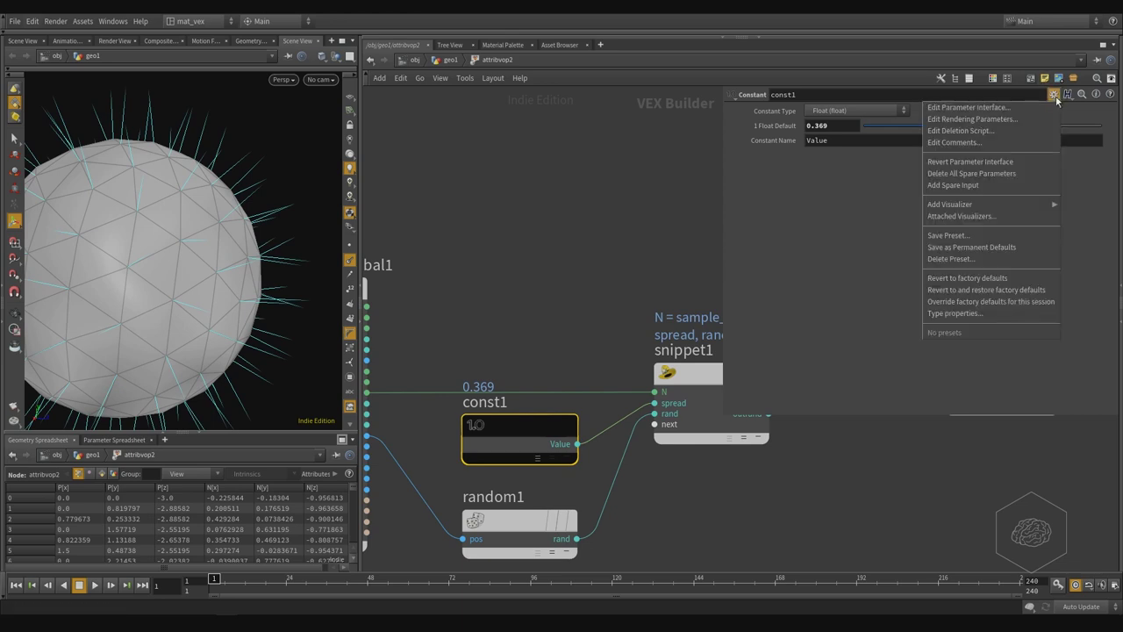
click(549, 211)
click(449, 60)
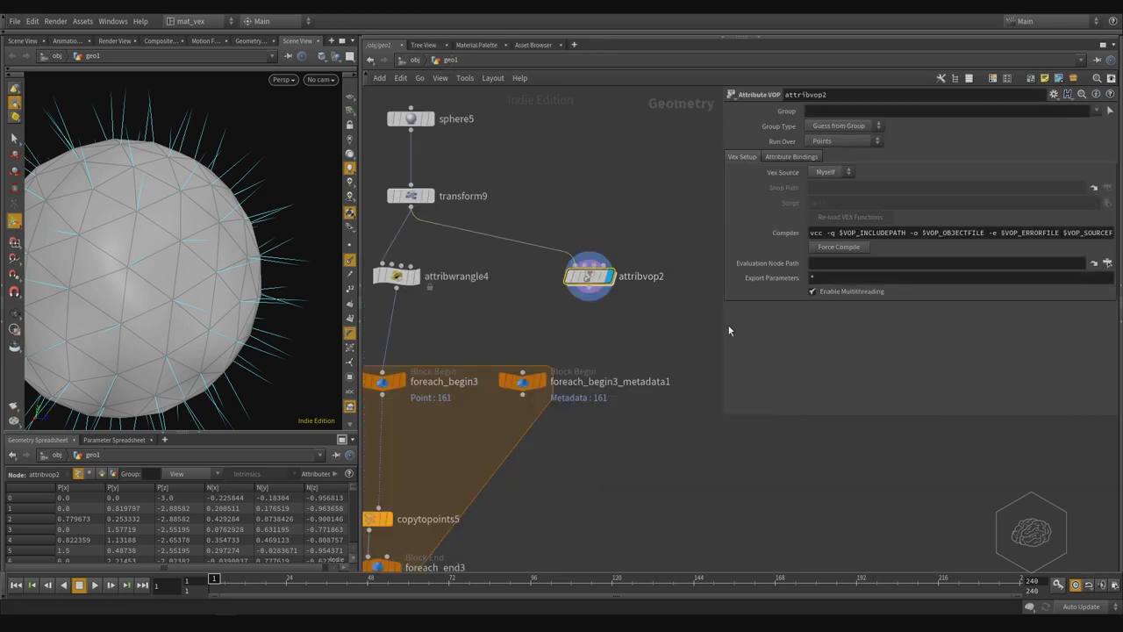
middle_drag(609, 327, 650, 336)
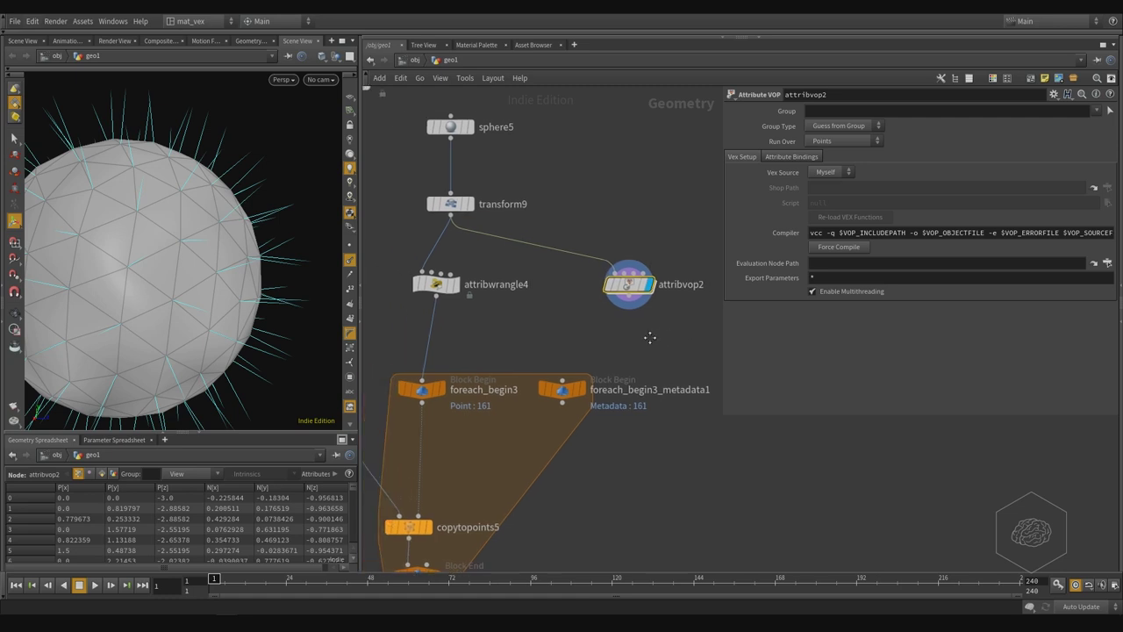
Go back inside attribvop2 and move geometryvopoutput1 farther from snippet1 to make room for another node between them.
double_click(631, 285)
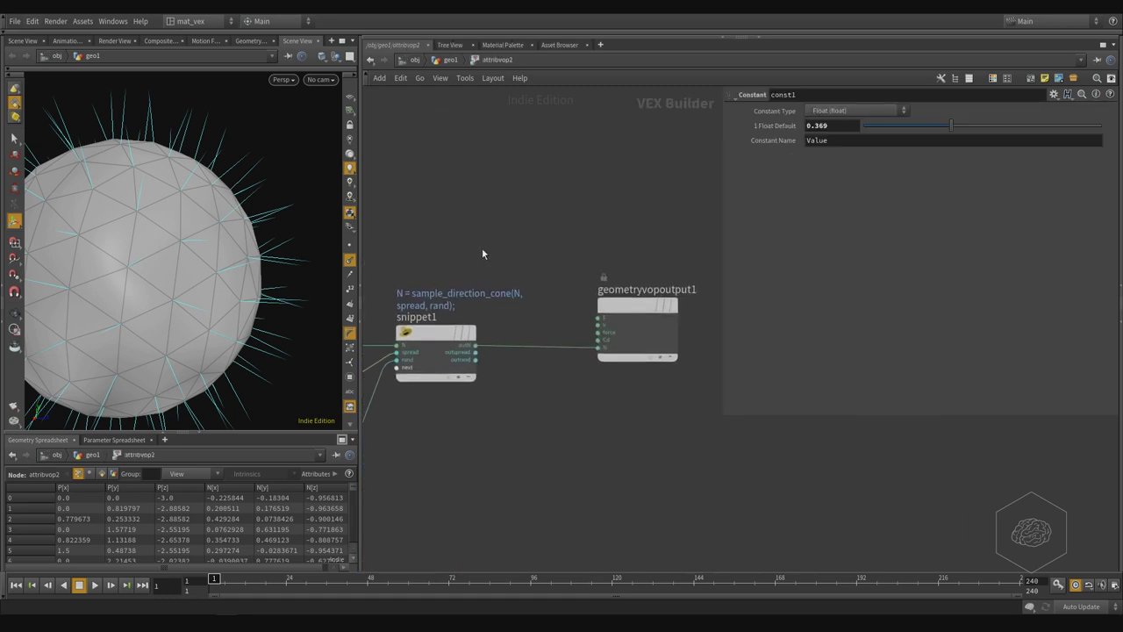
drag(672, 233, 605, 461)
drag(638, 307, 761, 321)
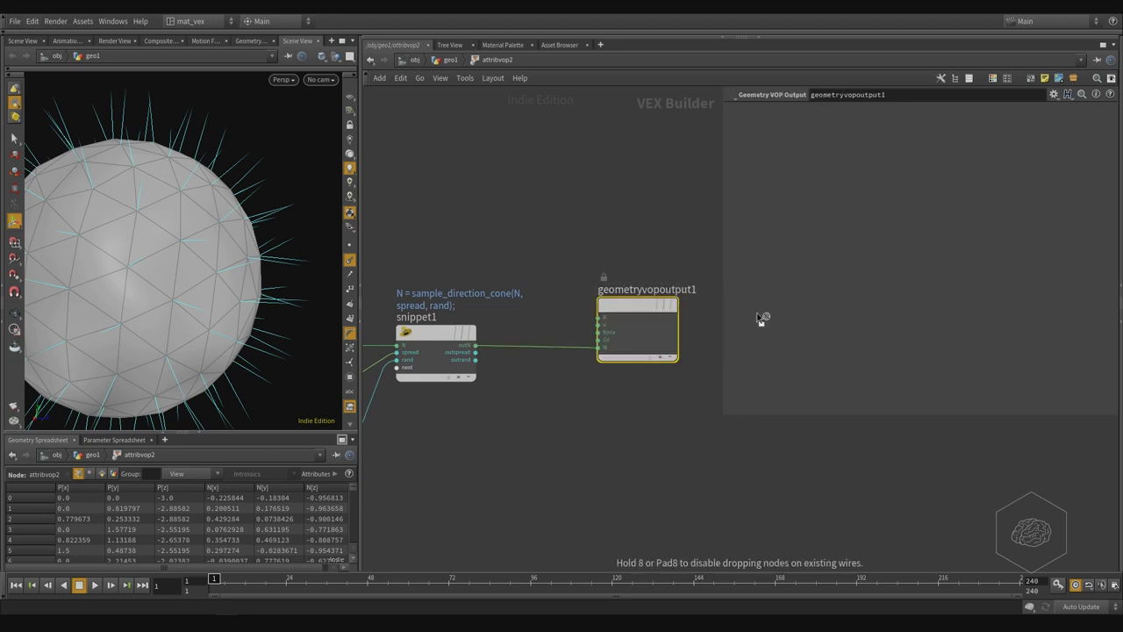
middle_drag(661, 246, 573, 245)
drag(553, 308, 675, 303)
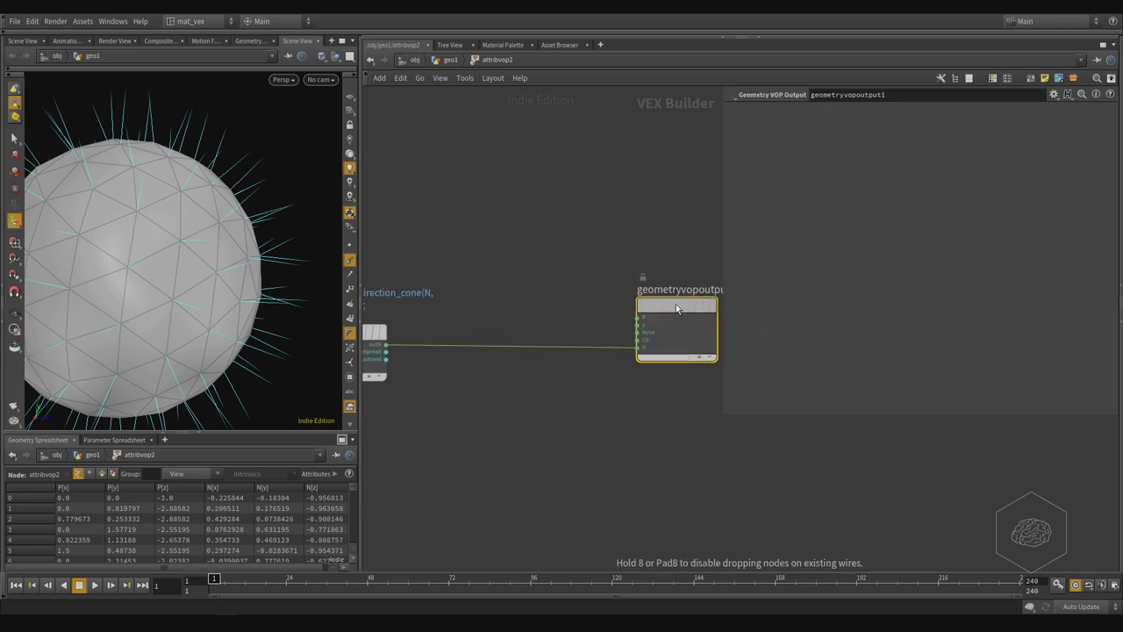
middle_drag(547, 283, 649, 276)
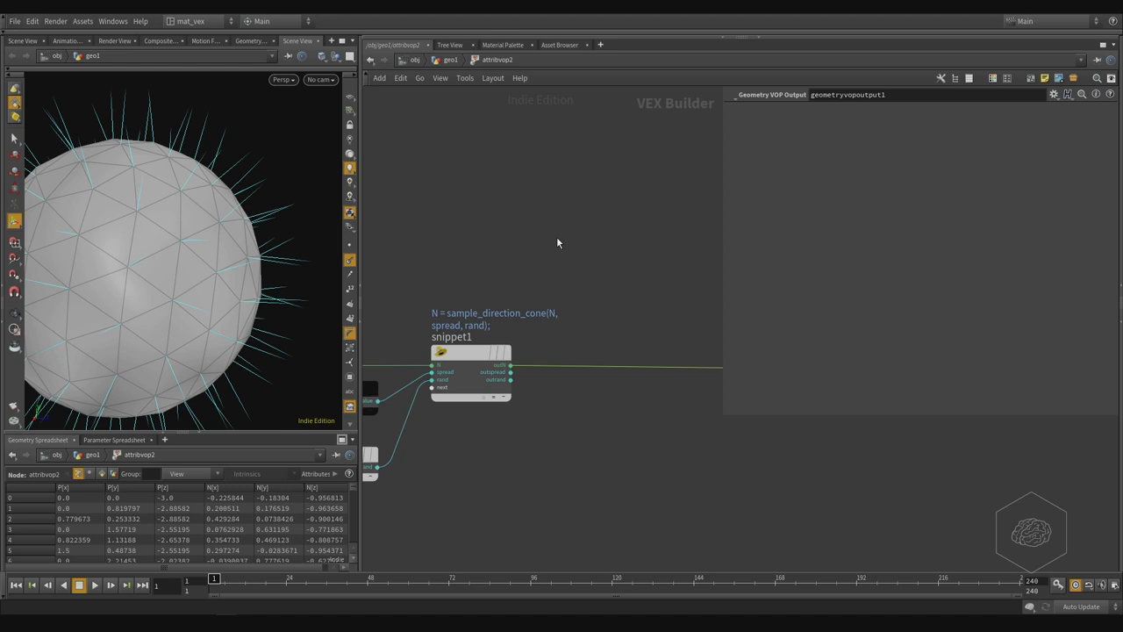
Insert a Normalize node on the N wire between snippet1 and geometryvopoutput1.
key(Tab)
text(normal)
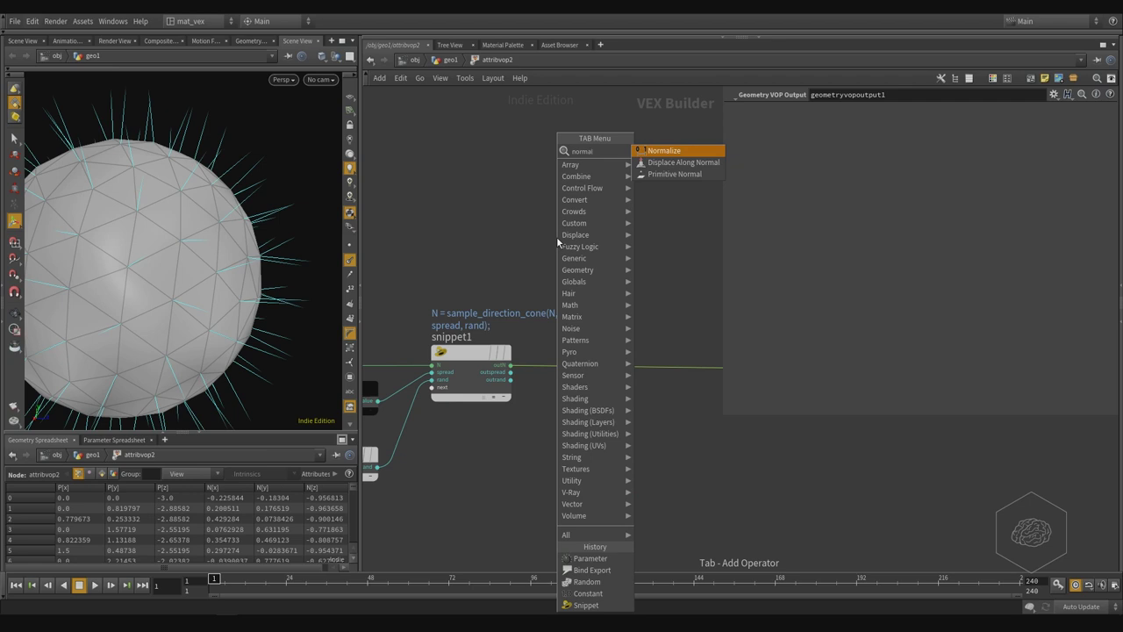
key(Return)
drag(556, 239, 641, 364)
middle_drag(641, 267, 625, 342)
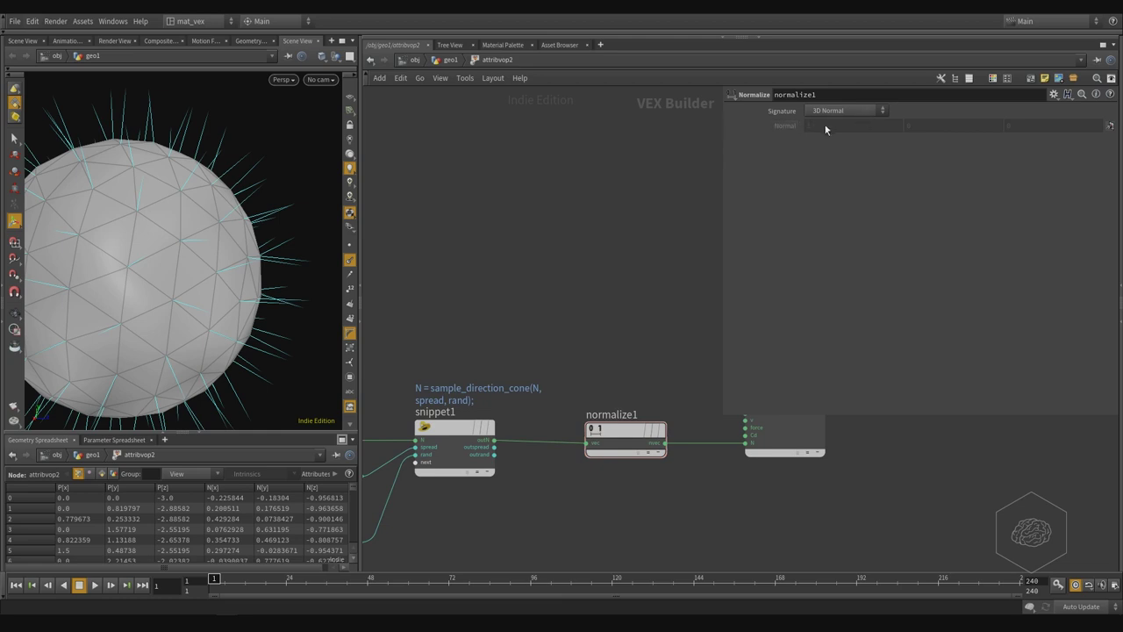
middle_drag(548, 322, 595, 323)
scroll(618, 288, down, 3)
middle_drag(604, 253, 682, 240)
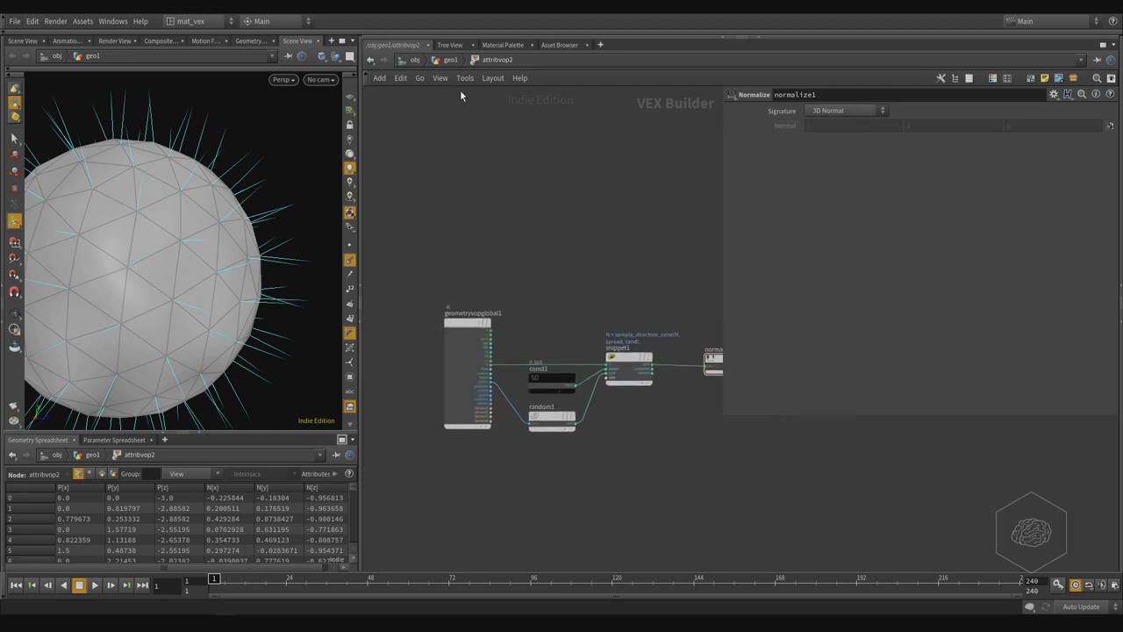
Return to geo1 and wire attribvop2's output into attribwrangle4's first input in place of transform9.
click(445, 59)
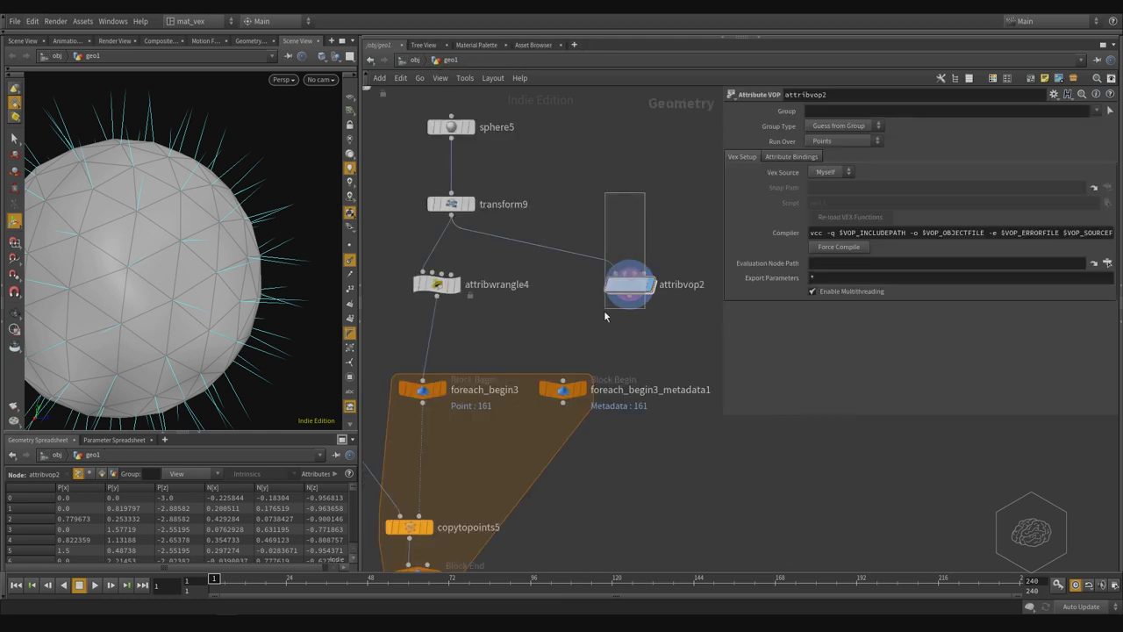
click(629, 306)
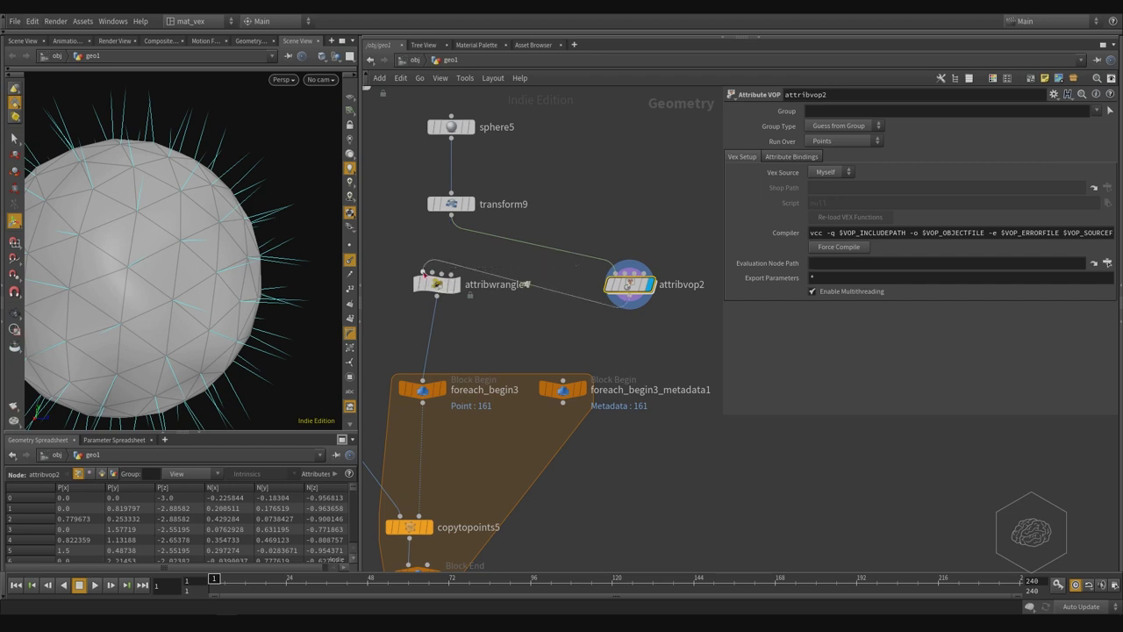
Comment out the @N=@N; line in attribwrangle4's VEXpression and move the node closer to foreach_begin3.
click(441, 295)
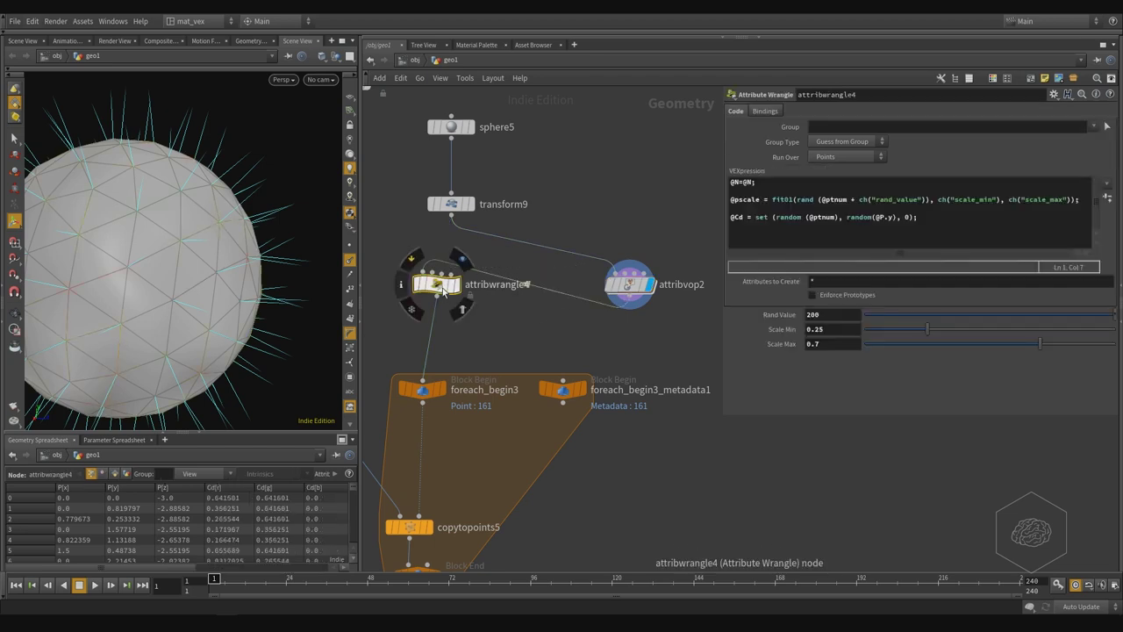
click(765, 183)
key(shift+Home)
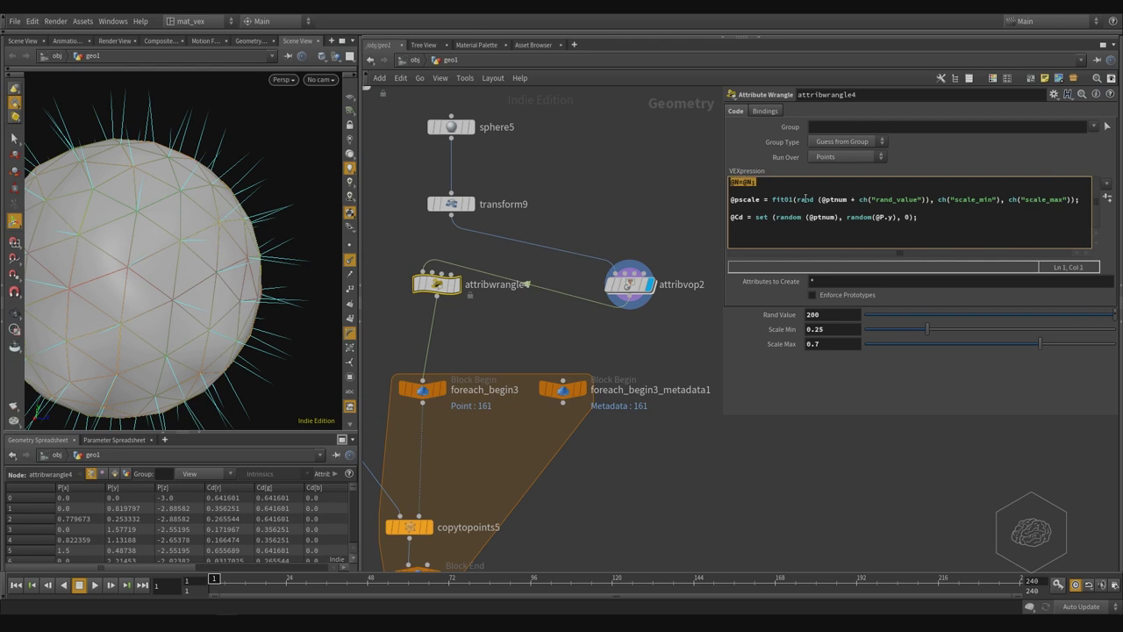
key(Left)
text(//)
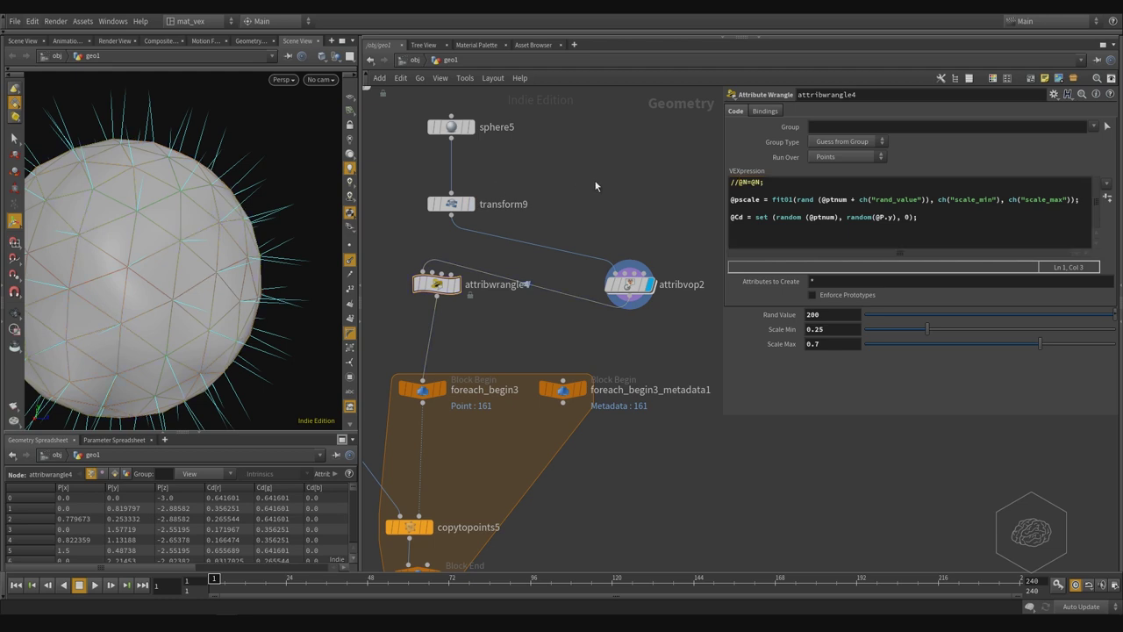
drag(435, 288, 434, 334)
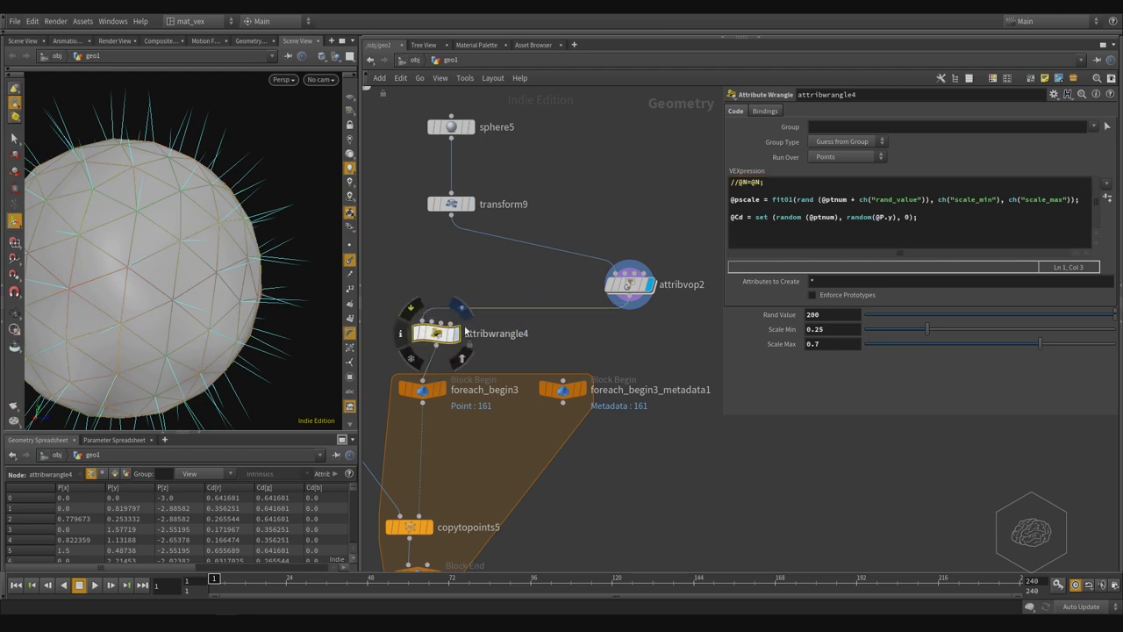
Go inside attribvop2 and raise const1's 1 Float Default to about 0.616.
middle_drag(470, 338, 495, 275)
click(651, 222)
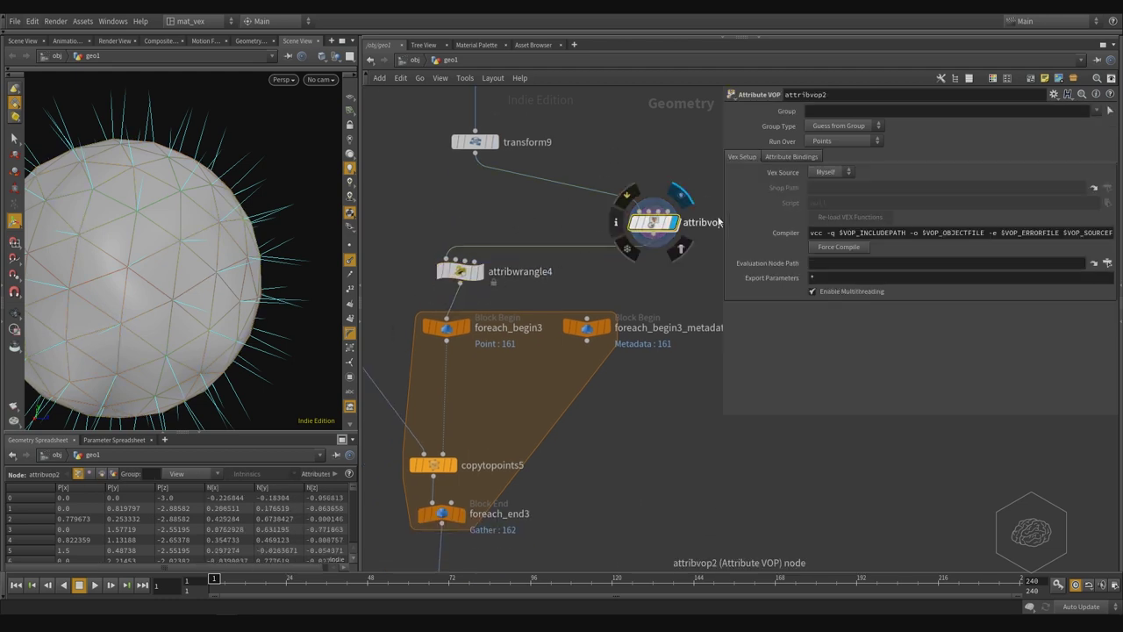
double_click(645, 222)
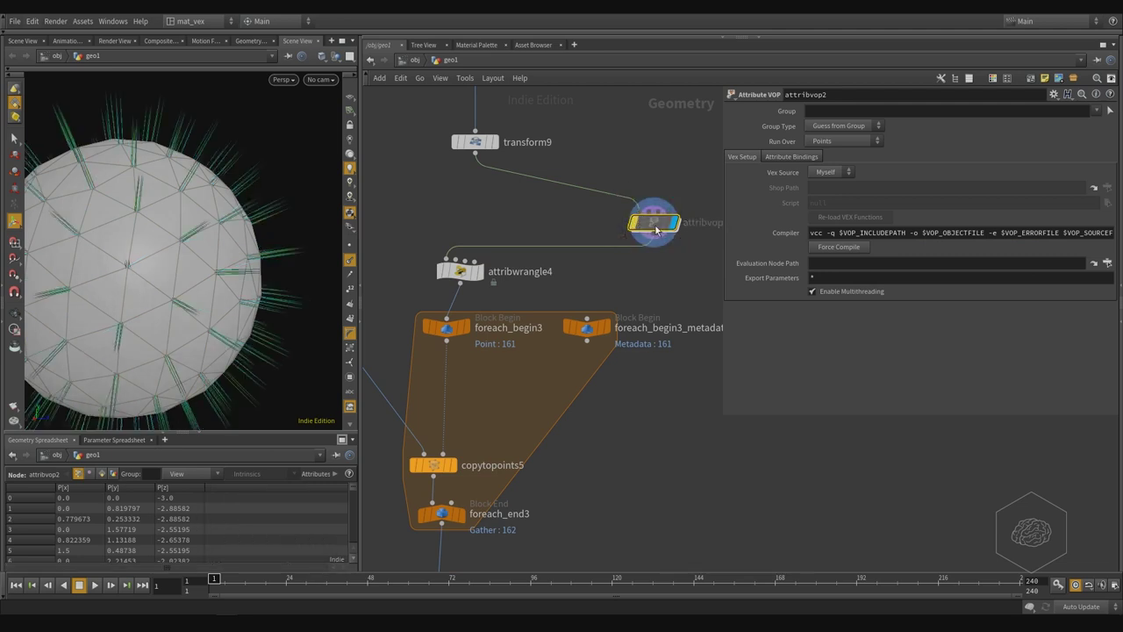
click(553, 381)
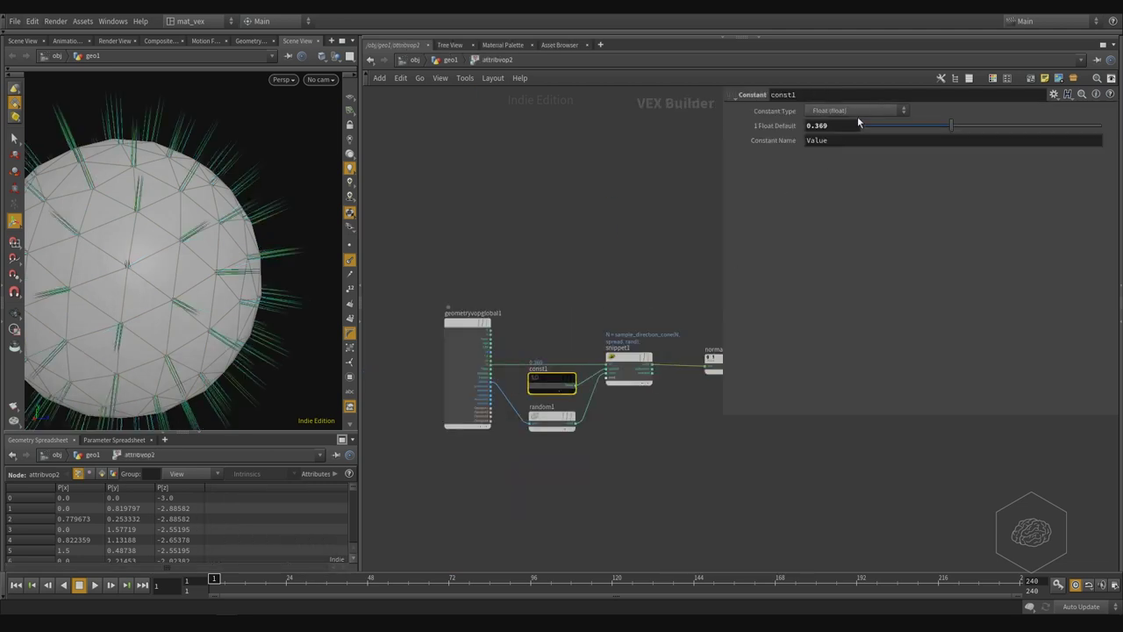
drag(1004, 126, 1010, 126)
Return to geo1 and set the display flag on normal4 below foreach_end3.
click(453, 61)
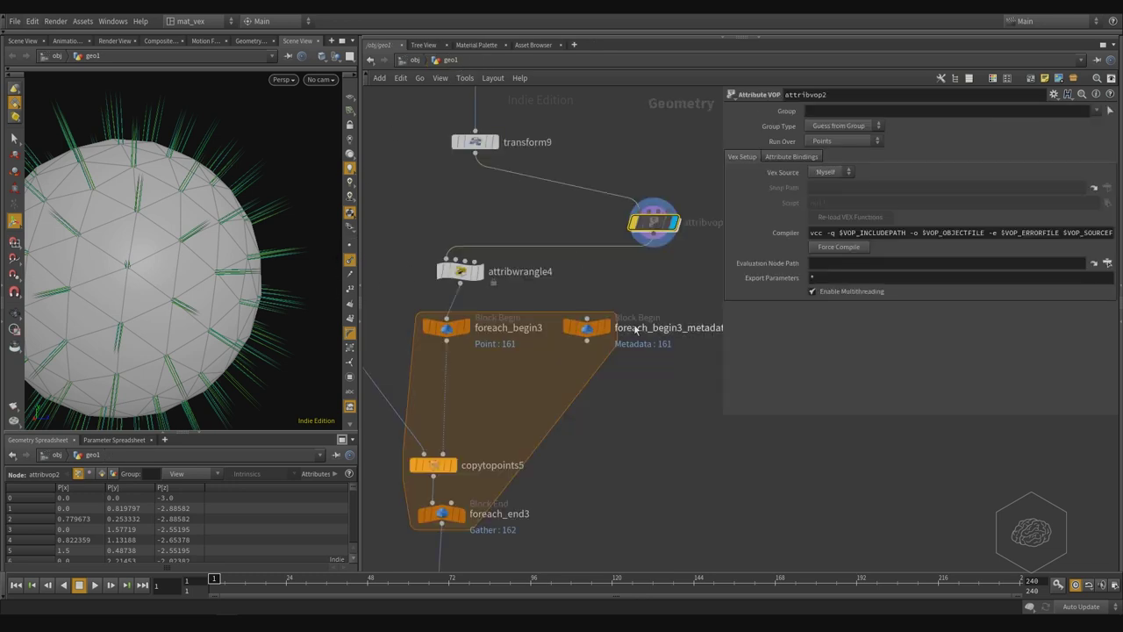
mouse_move(659, 263)
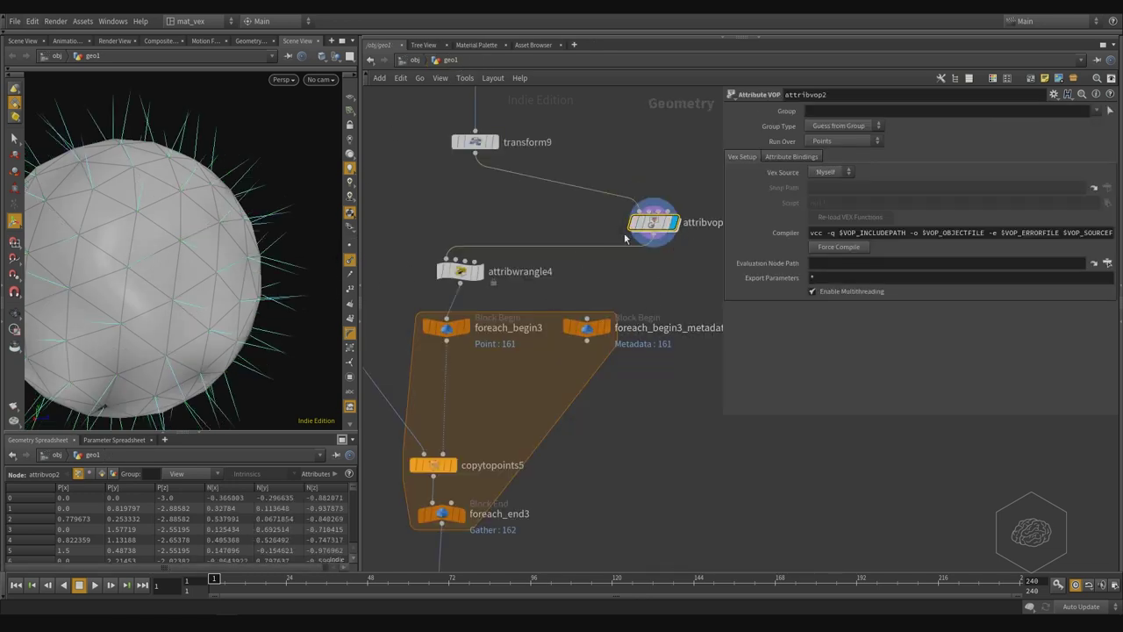
middle_drag(469, 419, 563, 388)
middle_drag(680, 521, 611, 324)
middle_drag(536, 387, 581, 371)
mouse_move(510, 371)
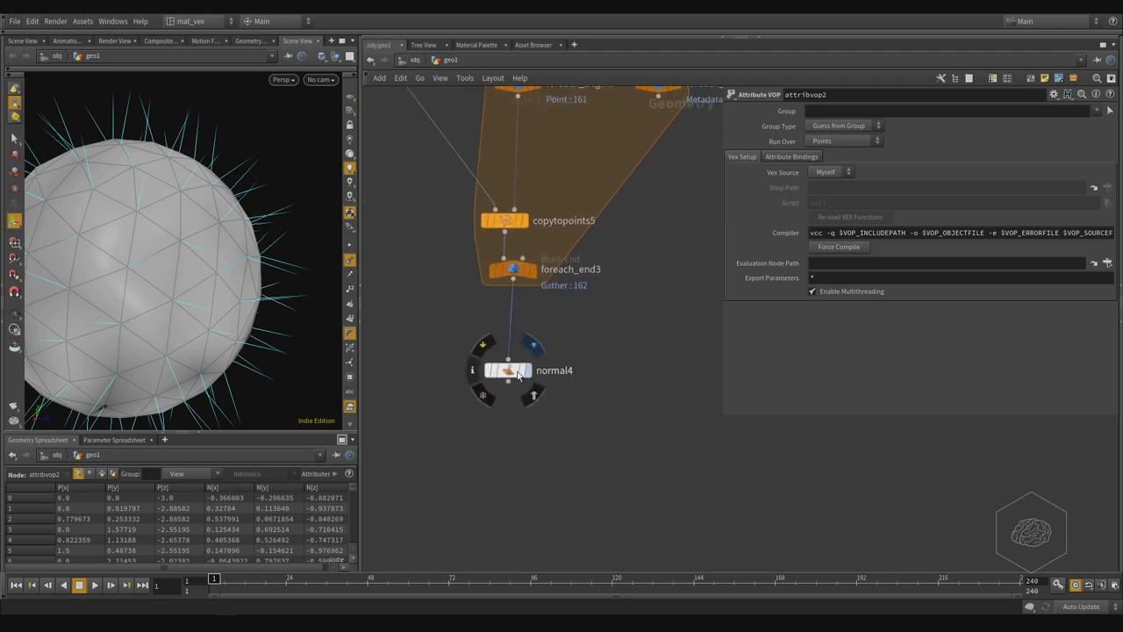
click(506, 374)
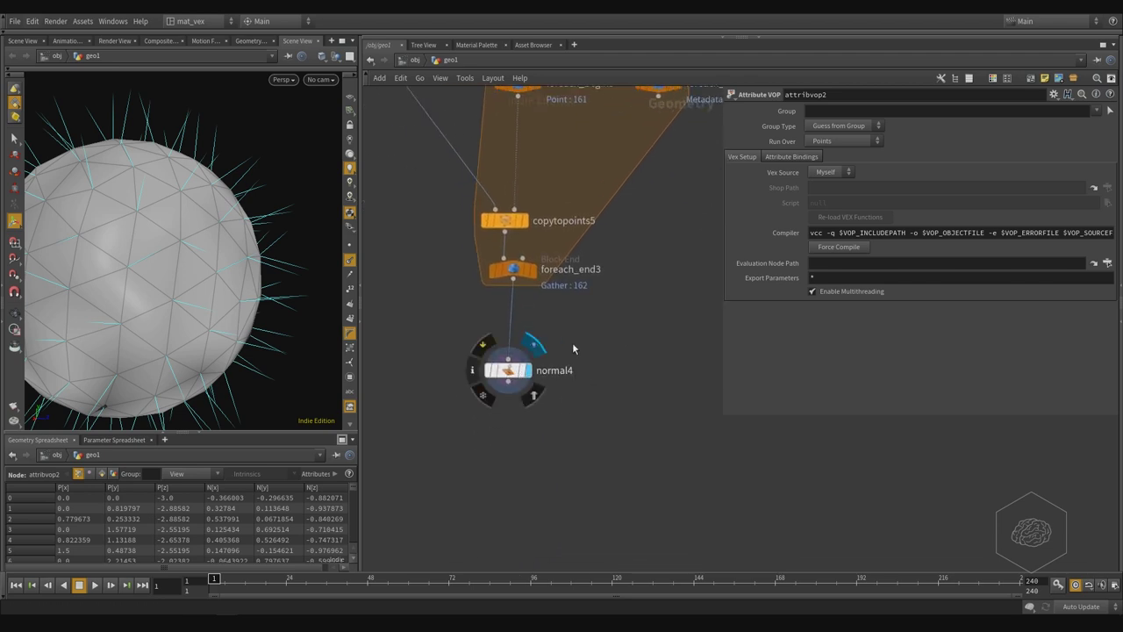
middle_drag(572, 343, 577, 386)
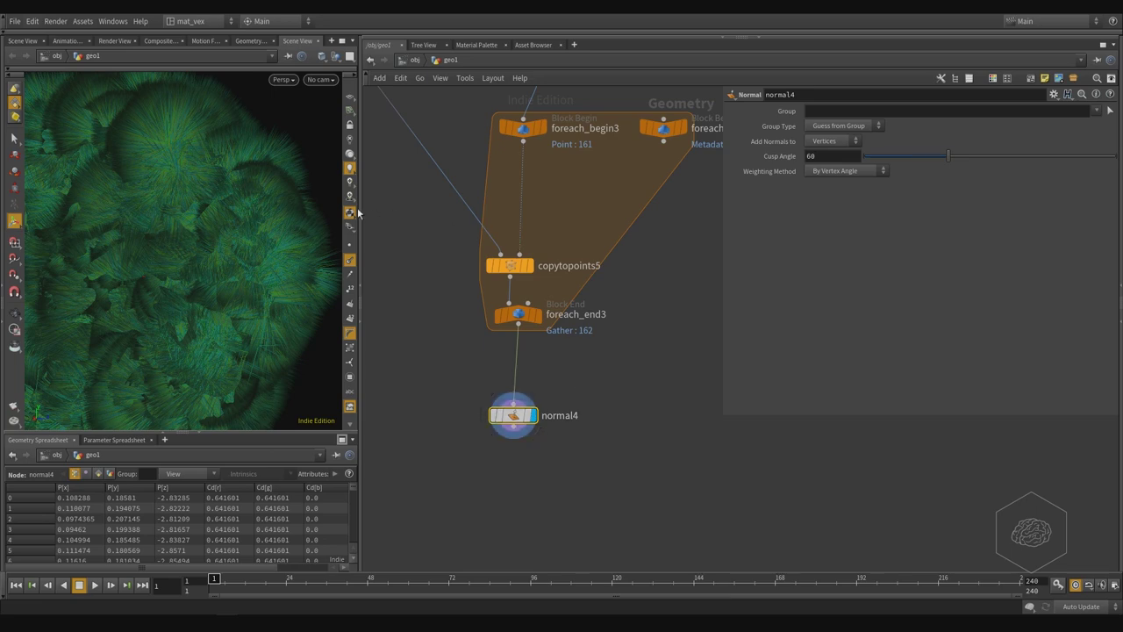
Turn off the point normals display in the viewport and inspect the copied objects up close.
click(349, 259)
alt+drag(231, 193, 258, 200)
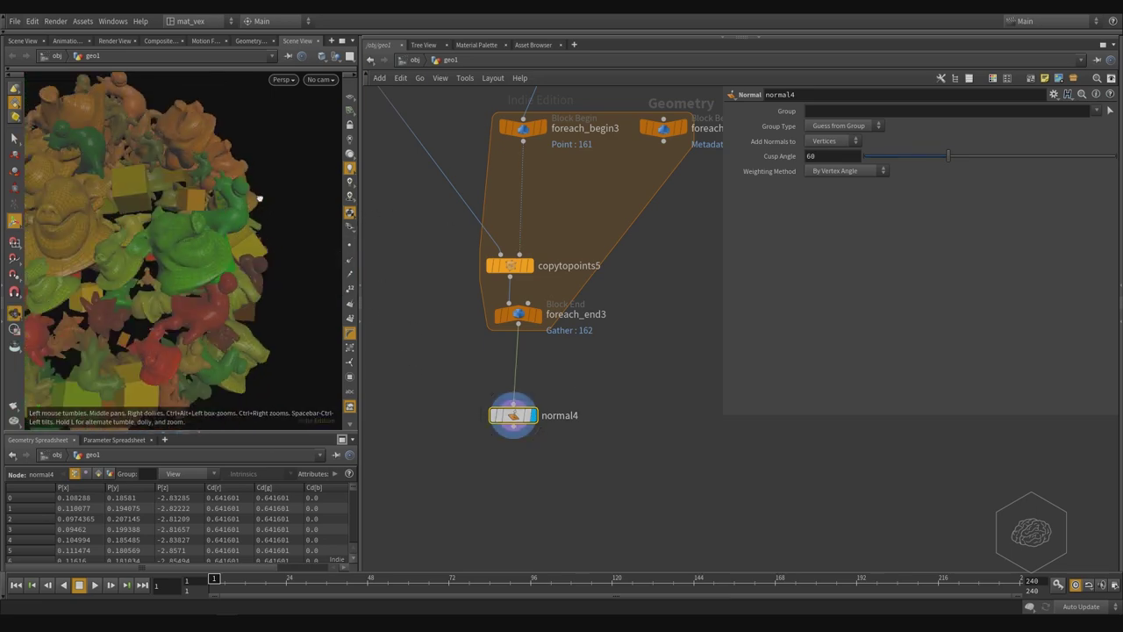
mouse_move(171, 236)
alt+mouse_down()
mouse_move(138, 273)
mouse_move(198, 236)
mouse_move(208, 210)
mouse_move(234, 271)
mouse_move(251, 207)
alt+mouse_up()
Go back inside attribvop2, set const1's 1 Float Default to 1, and check the N values in the spreadsheet.
middle_drag(680, 245, 641, 481)
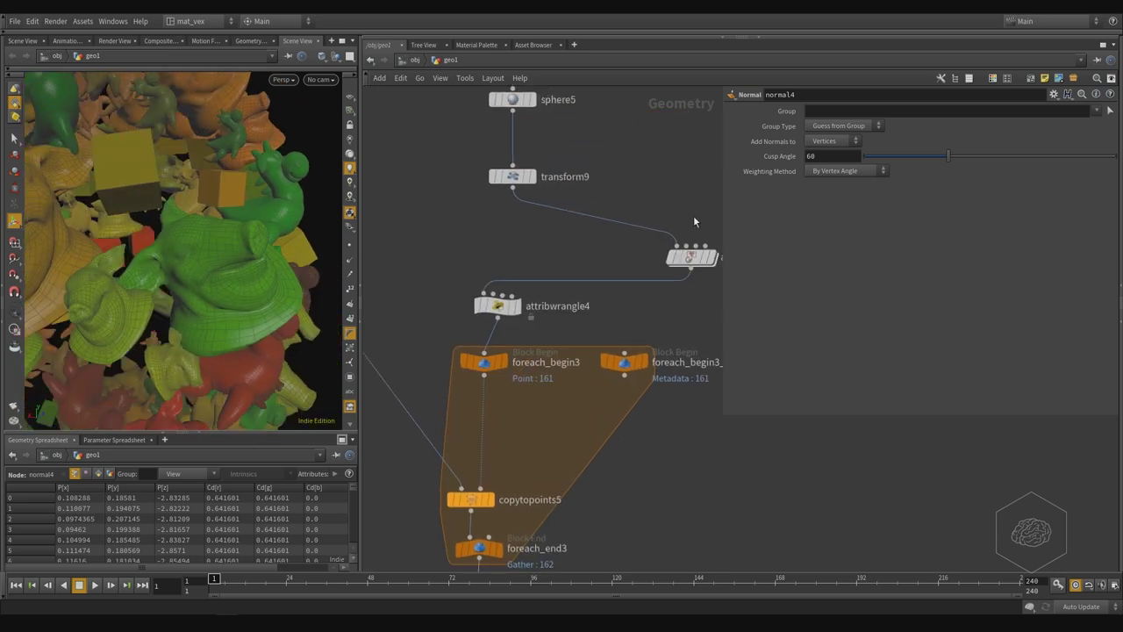
click(691, 257)
double_click(689, 257)
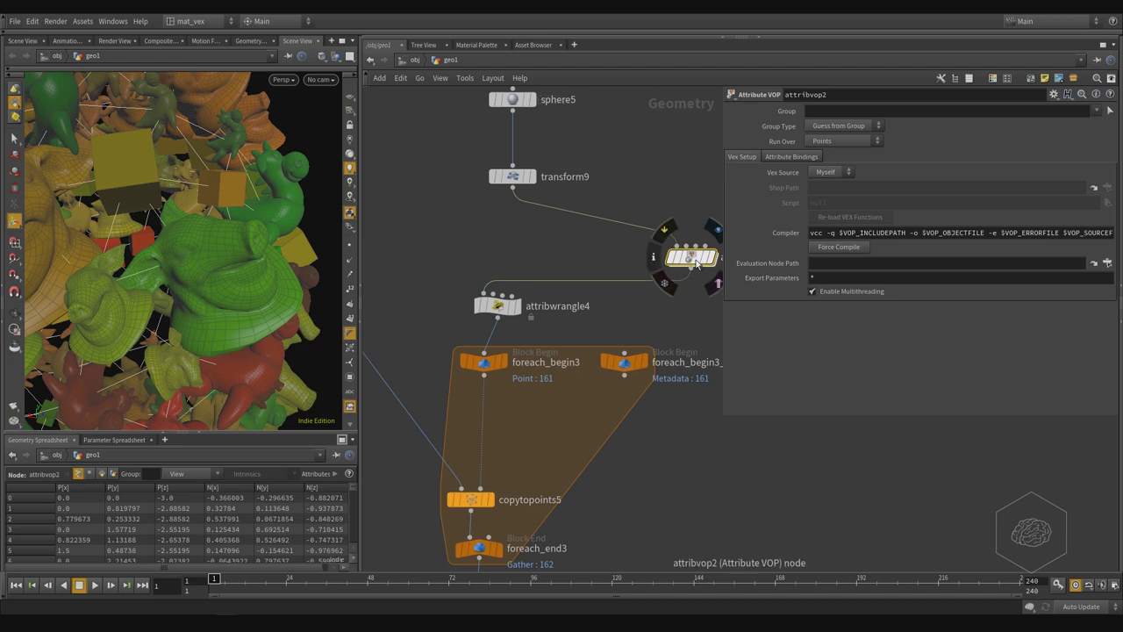
click(837, 127)
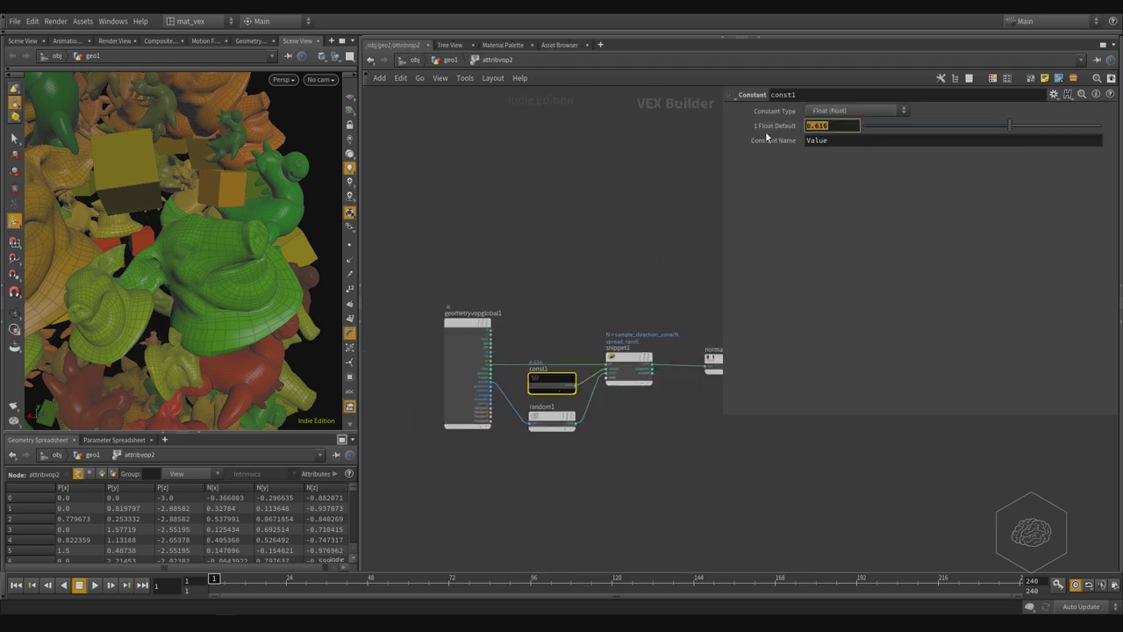
text(0.1)
key(Return)
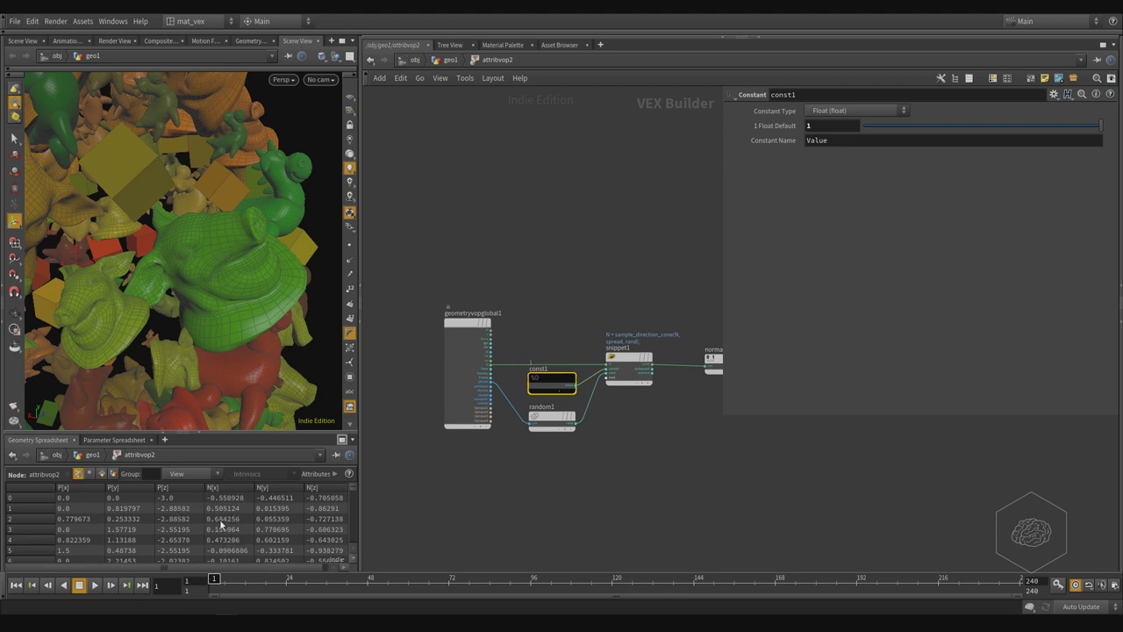
drag(248, 567, 291, 575)
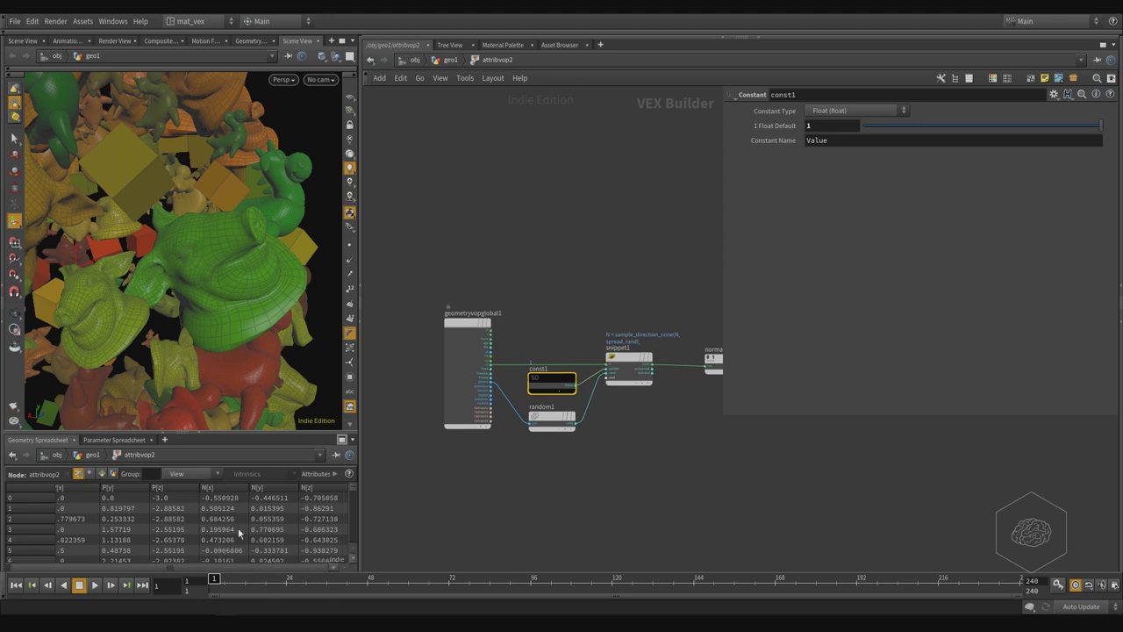